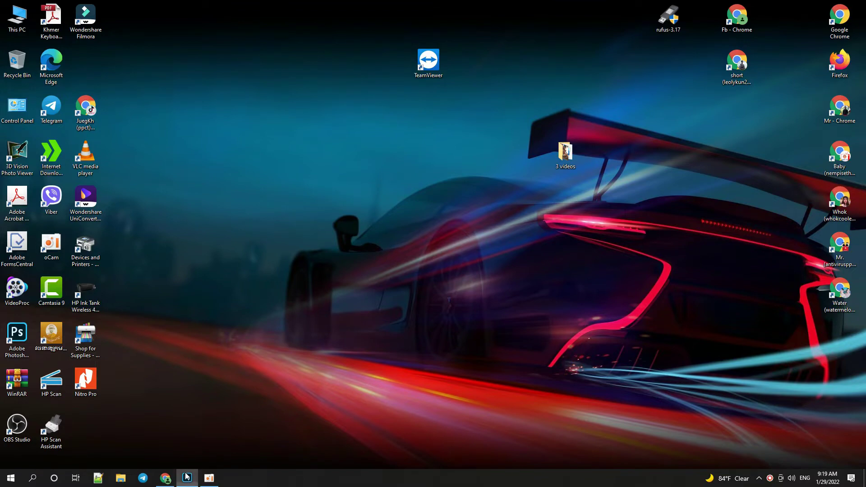
Create Untitled-1 from the 1200 preset: 1200 × 1200 px, 72 ppi, white background.
left_click(187, 479)
left_click(45, 121)
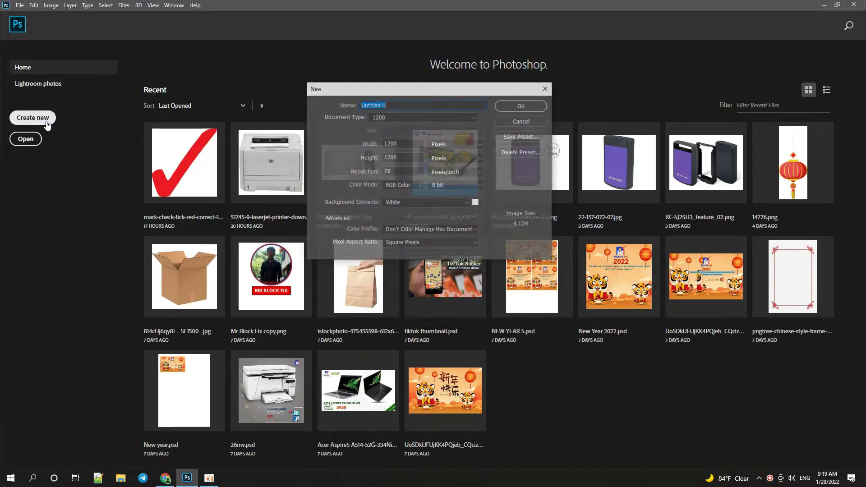
left_click(398, 118)
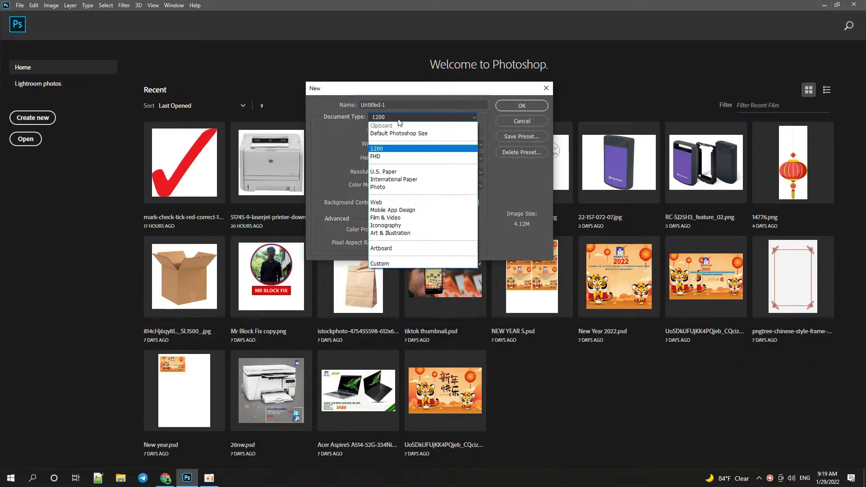
left_click(385, 148)
left_click(504, 107)
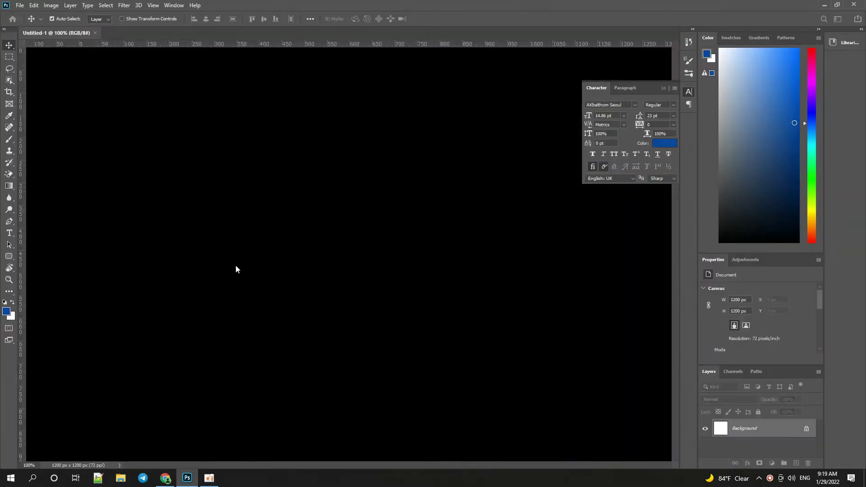
Search Google Images for 'logitech c270 hd webcam' and save the first photo as c270-gallery-1.png.
left_click(165, 478)
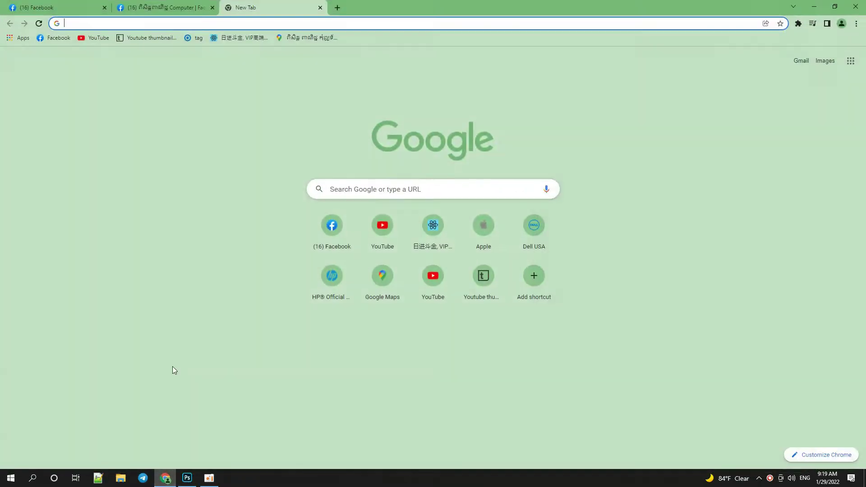
type("log")
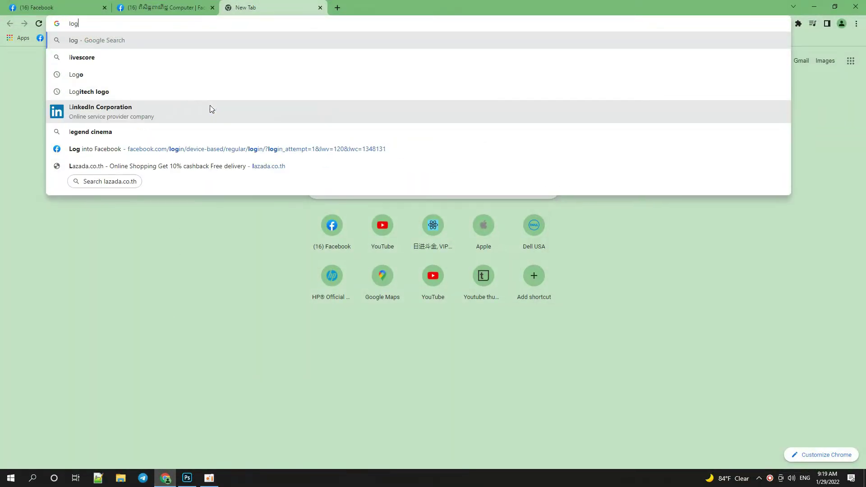
type("itech ")
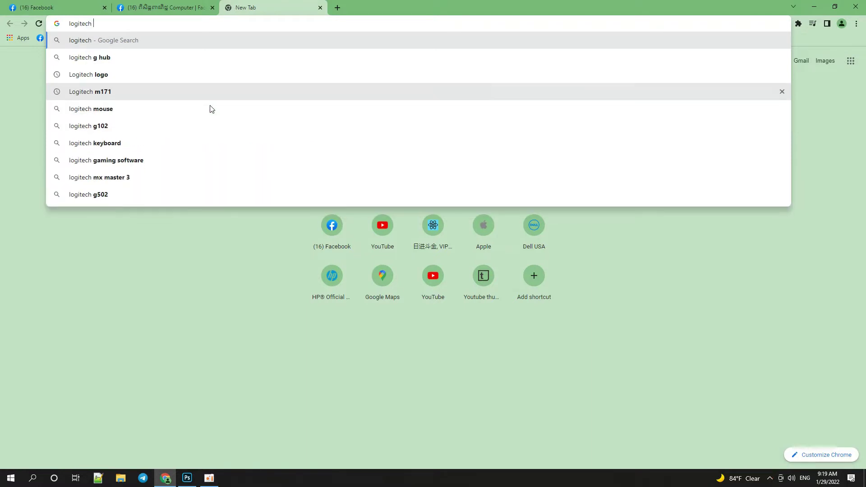
type("C2")
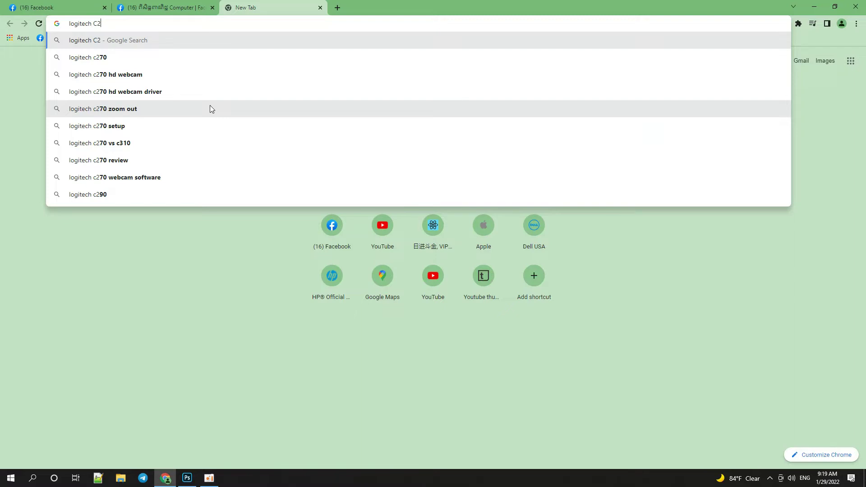
key("Down")
key("Down")
key("Return")
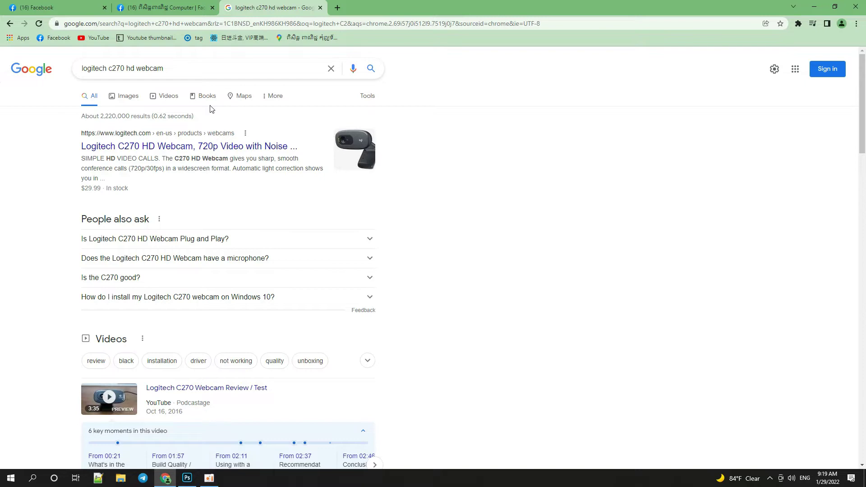
left_click(133, 96)
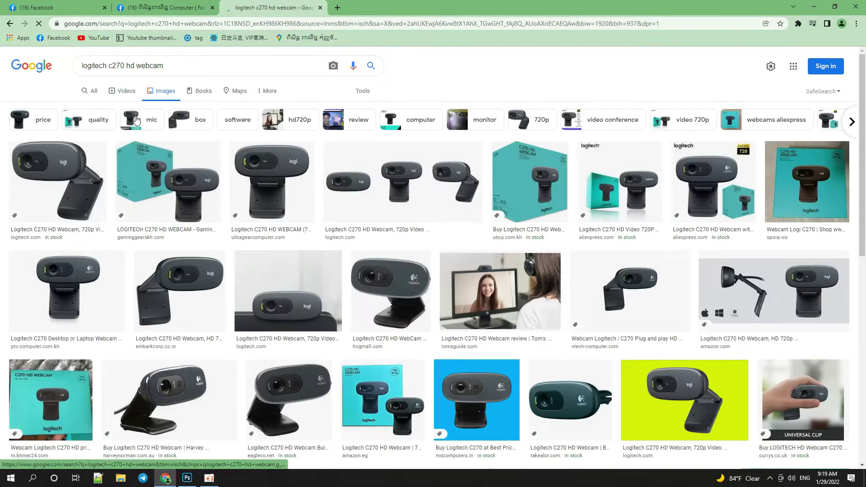
left_click(91, 161)
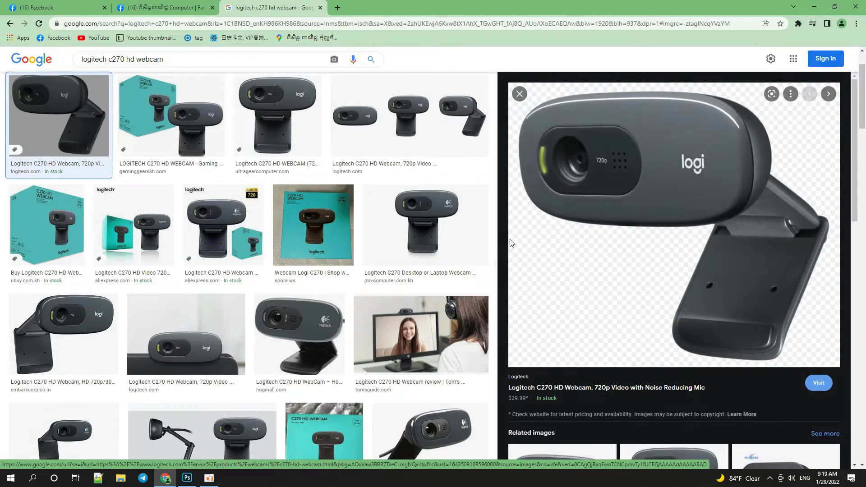
right_click(666, 161)
left_click(710, 254)
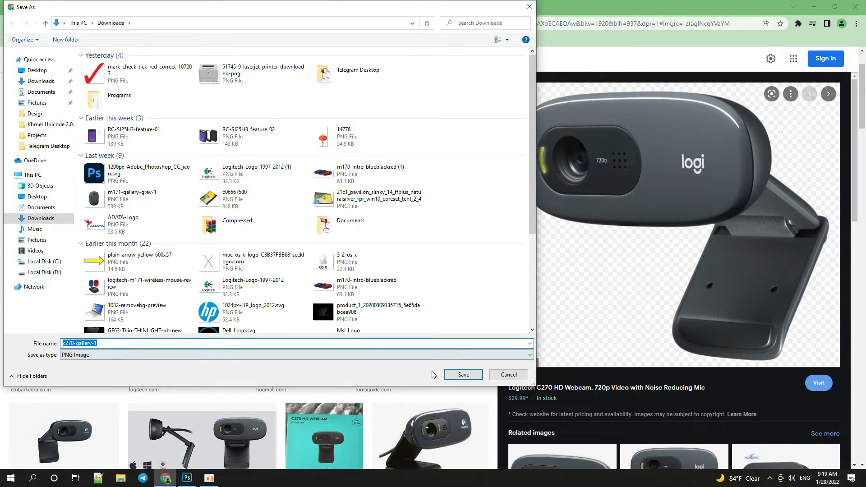
left_click(458, 376)
Open the downloaded c270-gallery-1.png in Adobe Photoshop 2020.
left_click(62, 456)
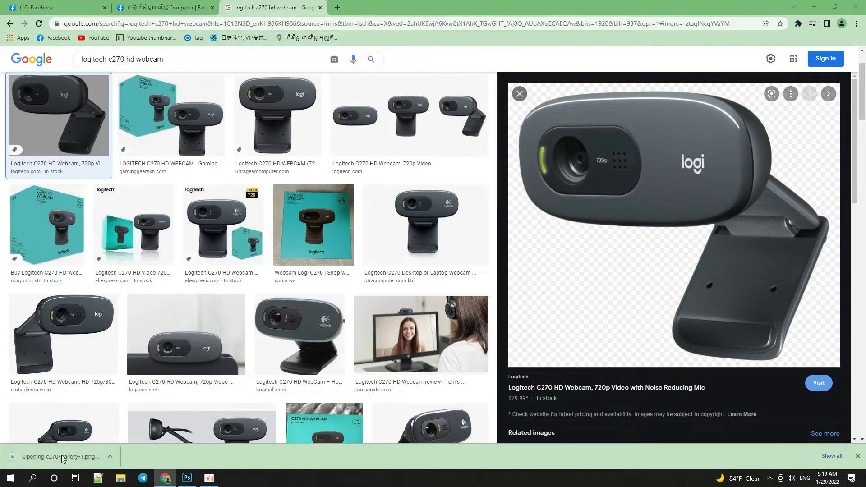
left_click(856, 25)
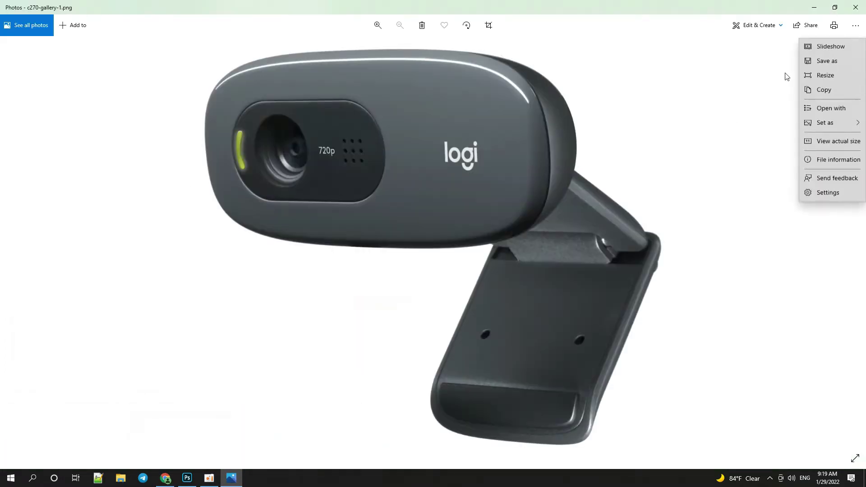
left_click(821, 108)
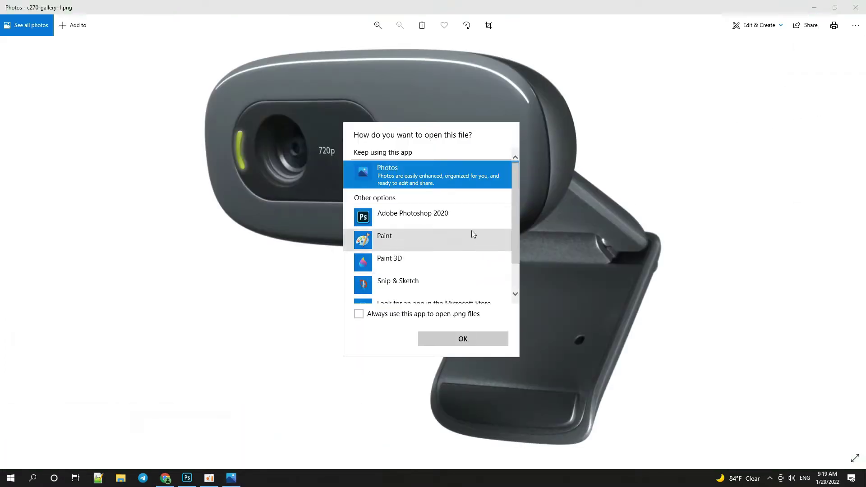
double_click(466, 225)
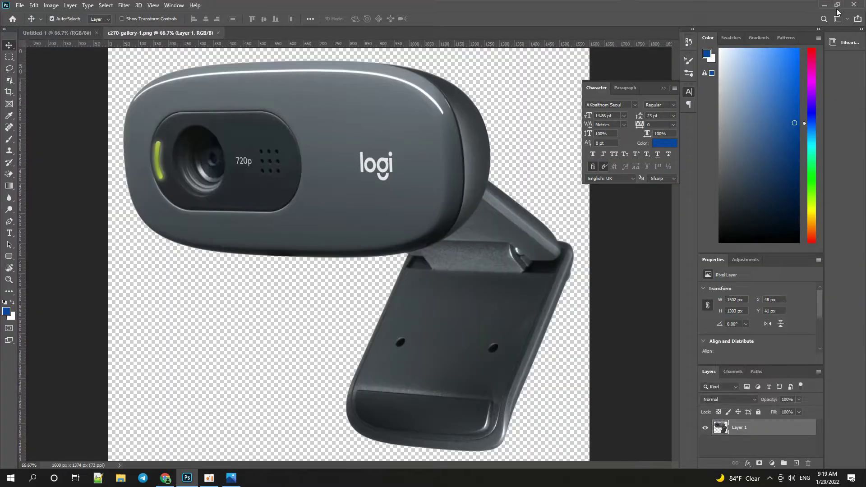
Drag the webcam image into Untitled-1 as a new layer and close the source document.
key("alt+Tab")
left_click(857, 5)
left_click_drag(211, 39, 135, 142)
left_click_drag(437, 101, 218, 107)
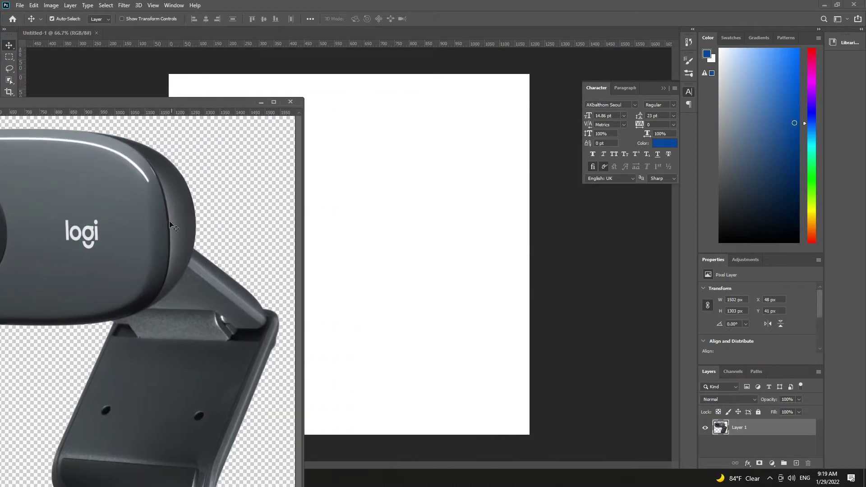
left_click_drag(169, 225, 399, 196)
left_click(291, 102)
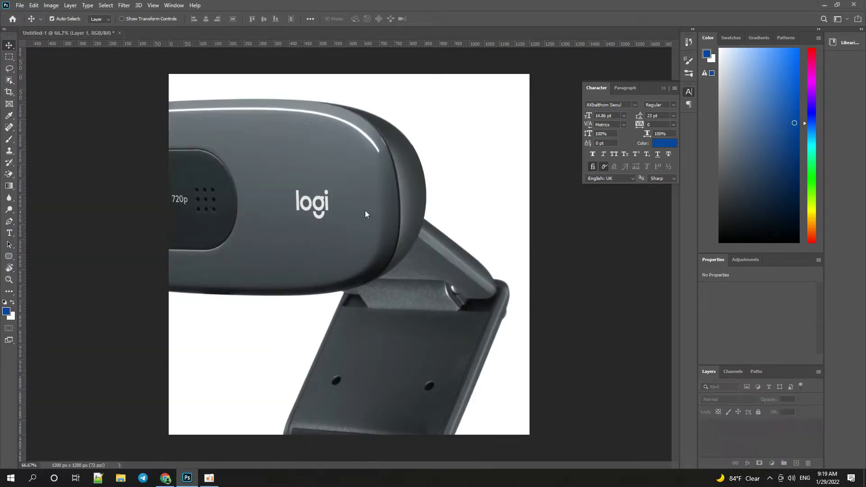
Scale the webcam layer down to about 38% and place it just right of centre.
key("ctrl+t")
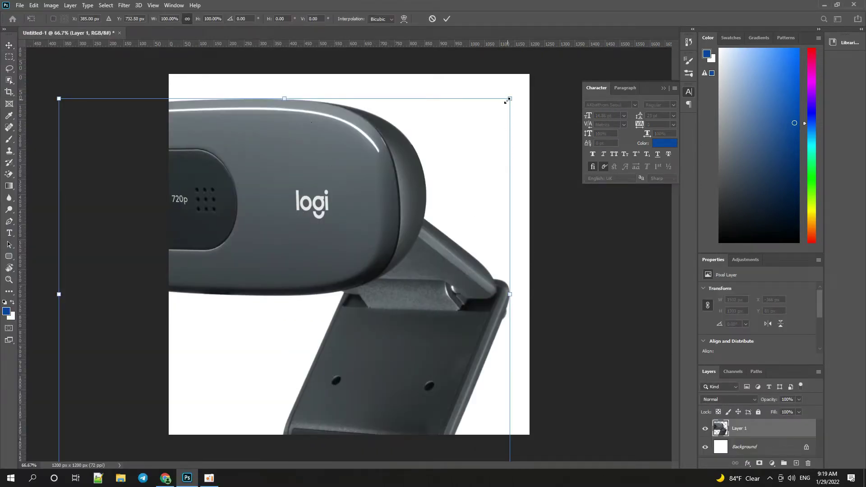
left_click_drag(507, 102, 269, 299)
left_click_drag(218, 339, 411, 194)
left_click_drag(469, 150, 424, 188)
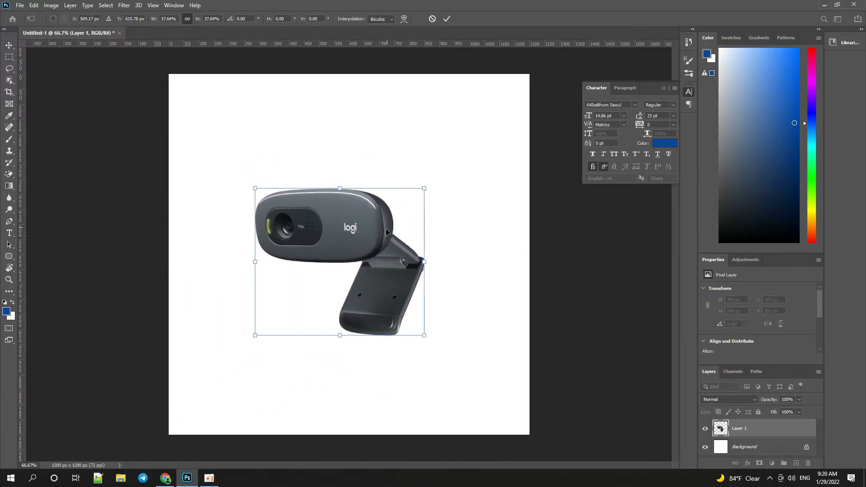
left_click_drag(386, 229, 452, 221)
key("Return")
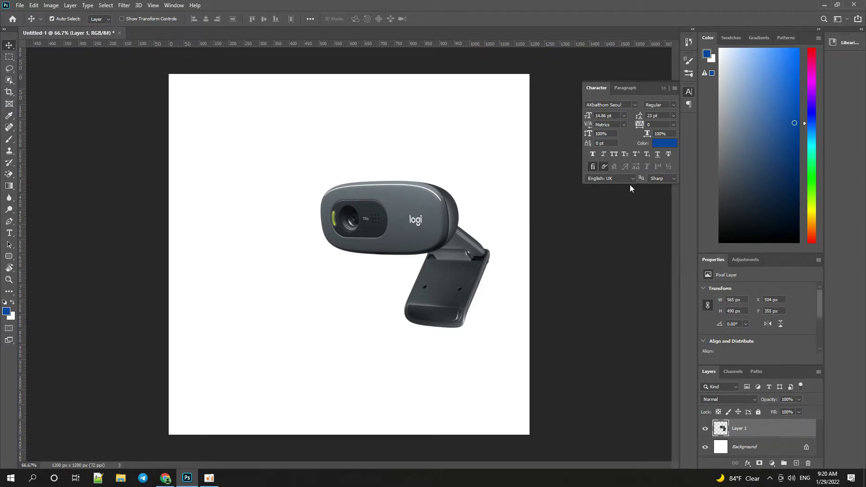
Preview the woman-on-a-video-call photo, copy it, and select Photoshop's Background layer.
left_click(164, 481)
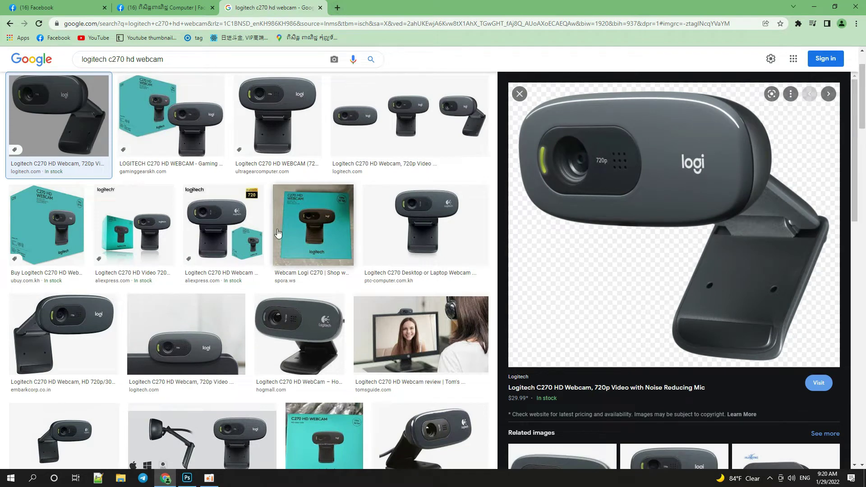
scroll(278, 233, "down", 2)
left_click(381, 246)
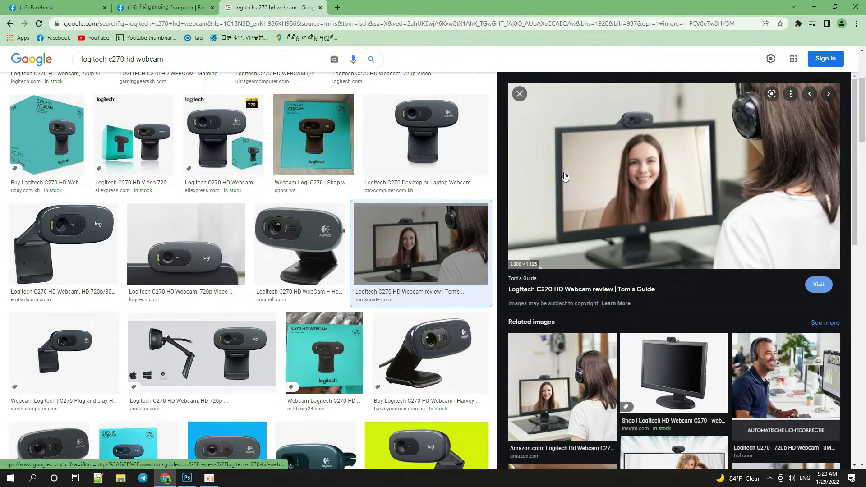
right_click(565, 176)
left_click(606, 282)
key("alt+Tab")
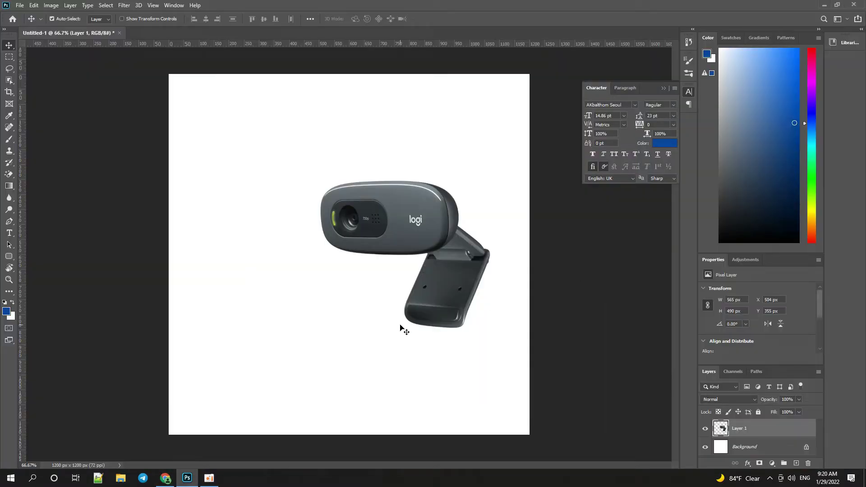
left_click(793, 452)
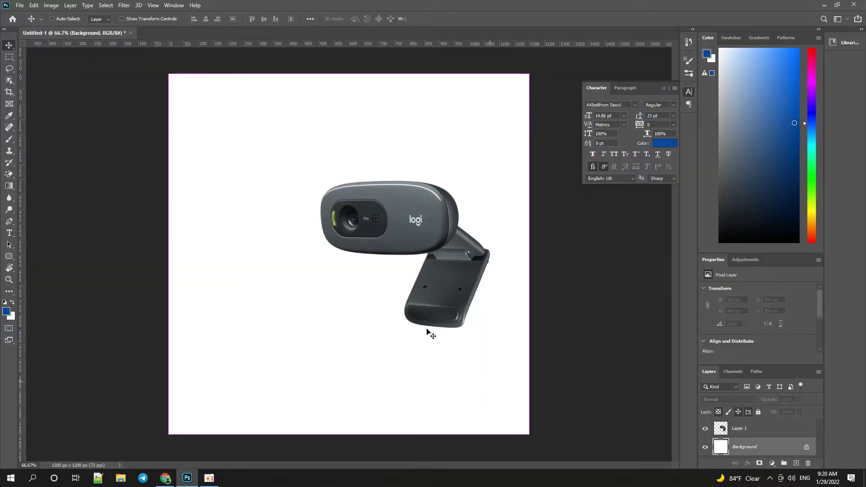
Copy the video-call photo again, then save it to disk instead.
key("alt+Tab")
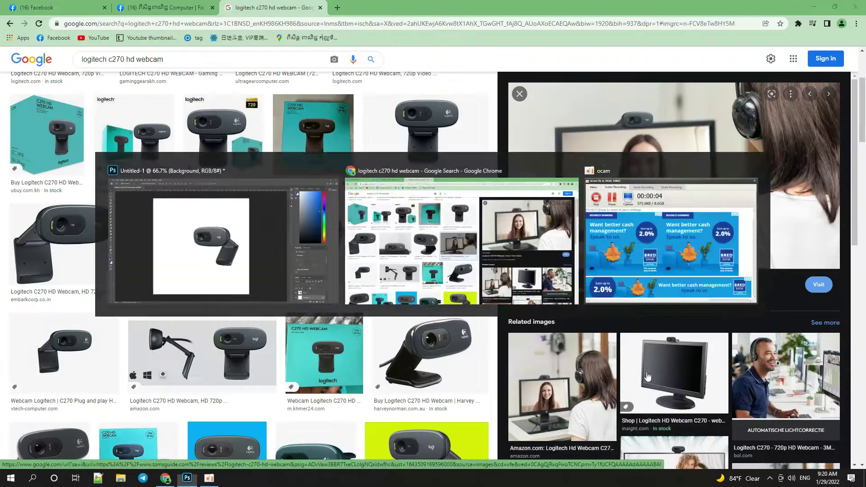
right_click(591, 197)
left_click(627, 306)
key("alt+Tab")
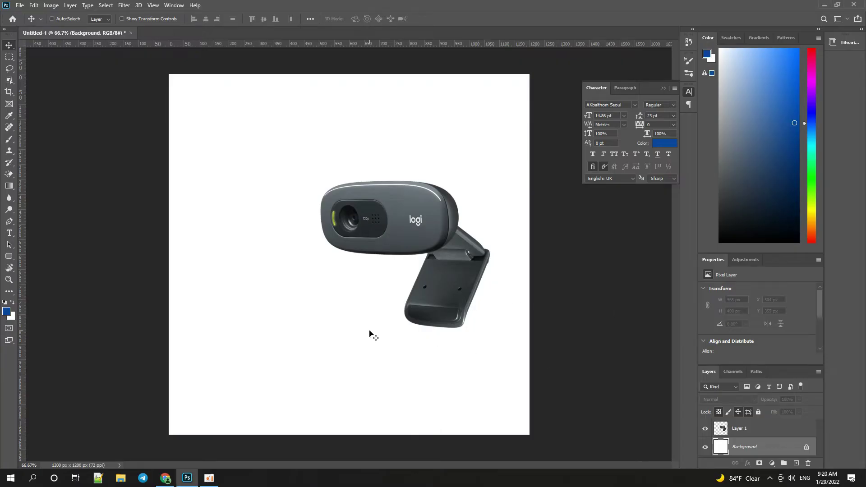
key("alt+Tab")
right_click(688, 180)
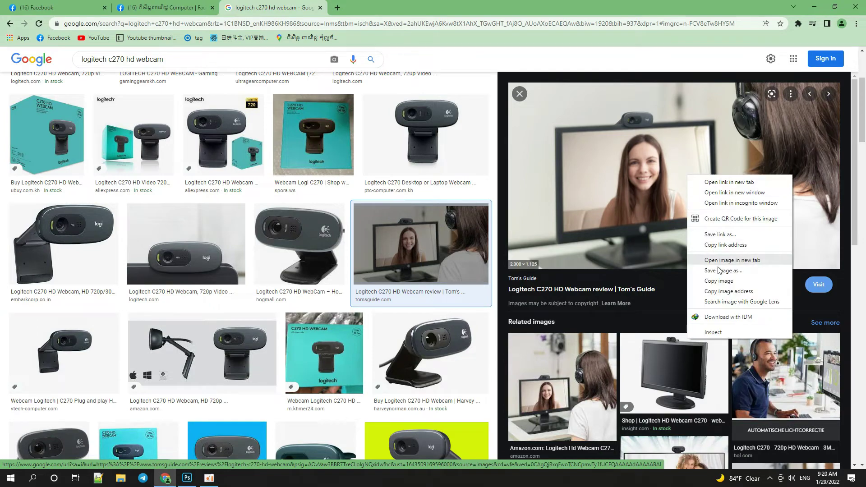
left_click(713, 269)
key("Return")
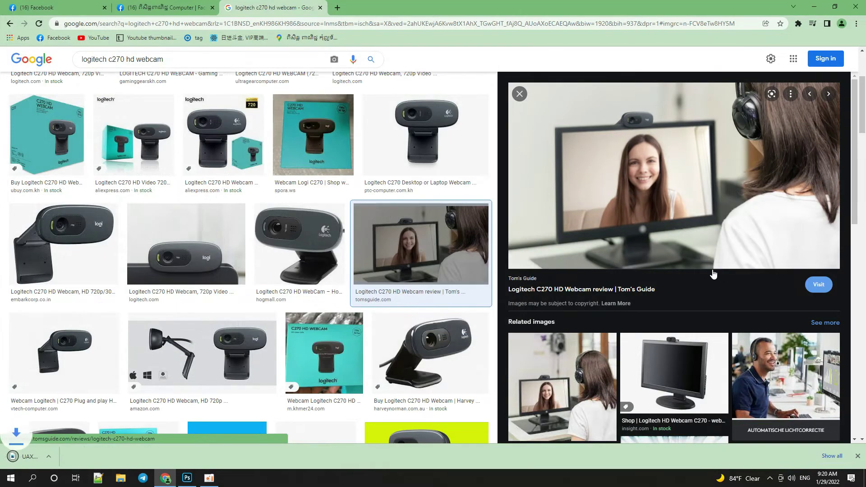
Open the downloaded video-call photo in Adobe Photoshop 2020.
left_click(17, 458)
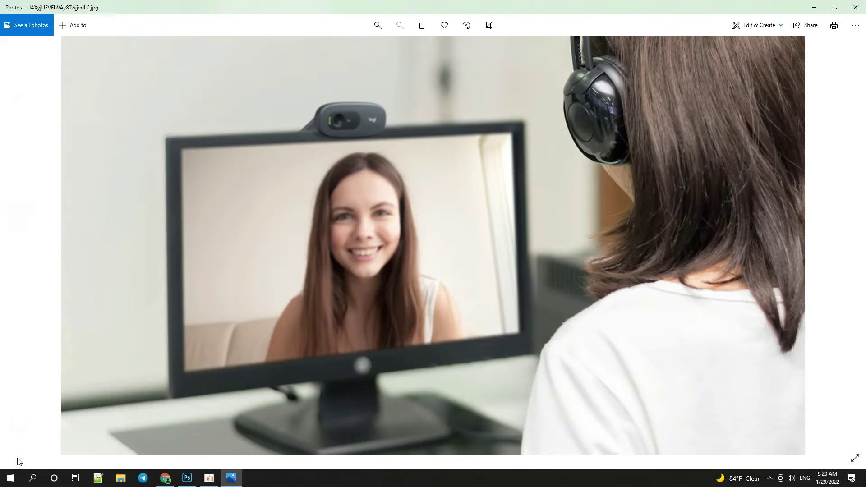
left_click(856, 25)
left_click(825, 110)
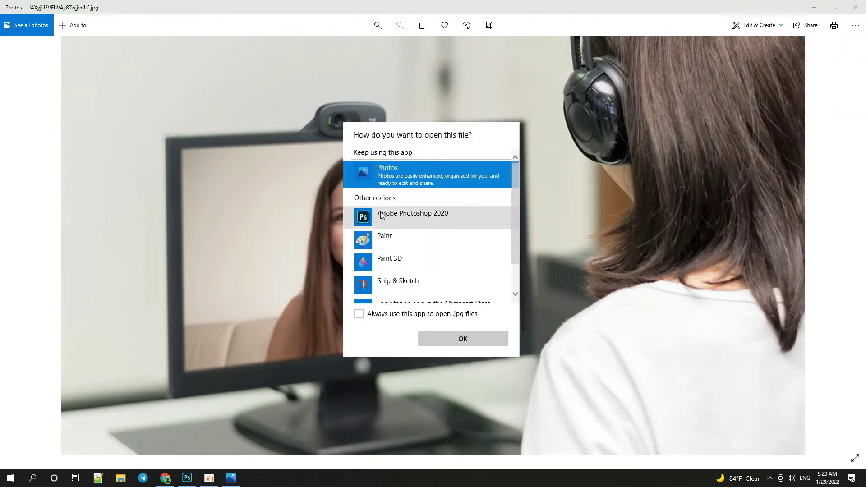
double_click(358, 212)
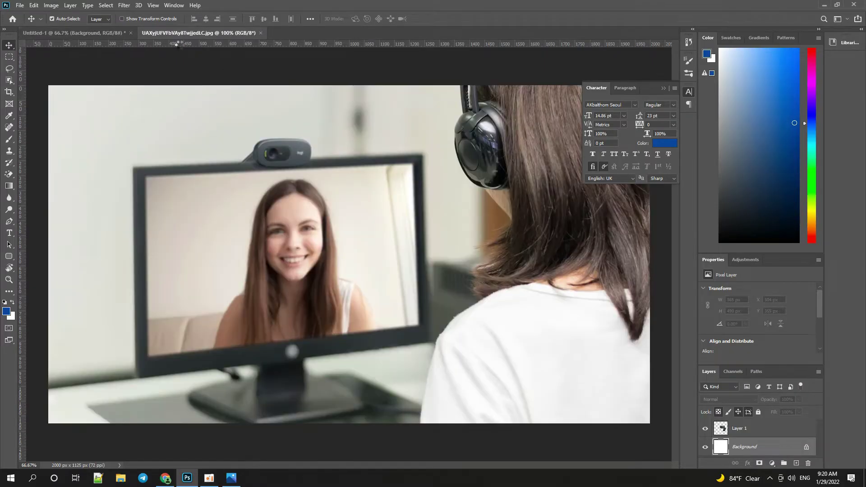
Drag the video-call photo into the square ad, close its source, and shift it upward.
left_click_drag(190, 35, 49, 235)
left_click_drag(259, 315, 404, 196)
left_click(602, 234)
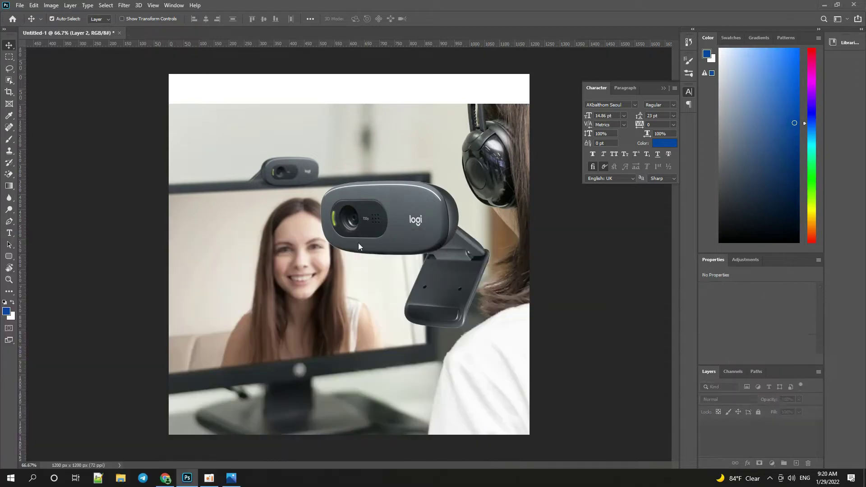
left_click_drag(271, 302, 221, 260)
Enlarge the call photo to about 2087 × 1230 px so it covers the canvas.
key("ctrl+t")
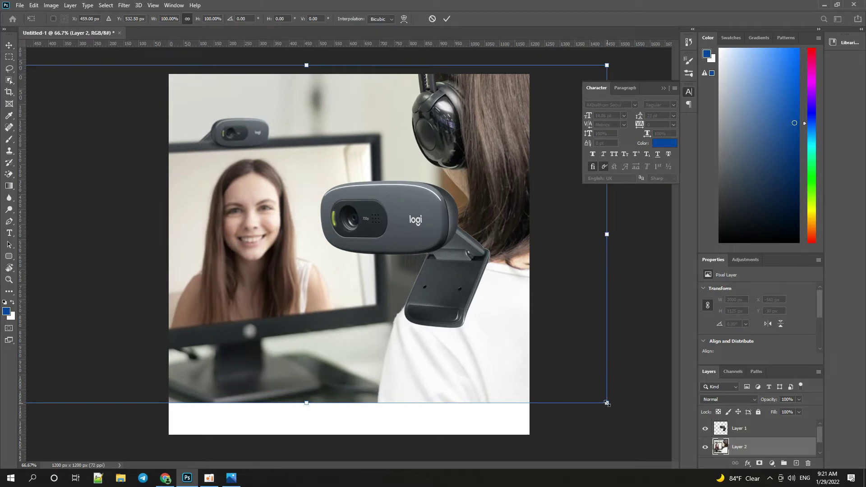
left_click_drag(607, 403, 564, 395)
key("Return")
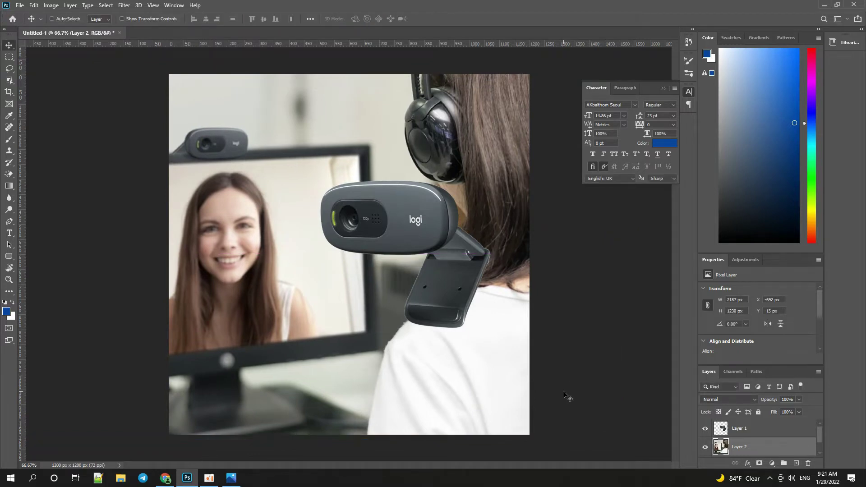
left_click(462, 294, "ctrl")
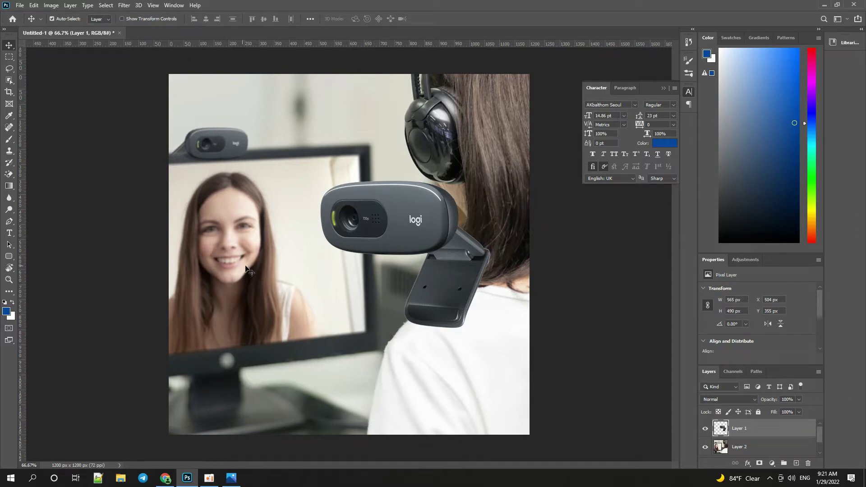
Cancel a Gaussian Blur started on the webcam and select the call photo's Layer 2 instead.
left_click(125, 6)
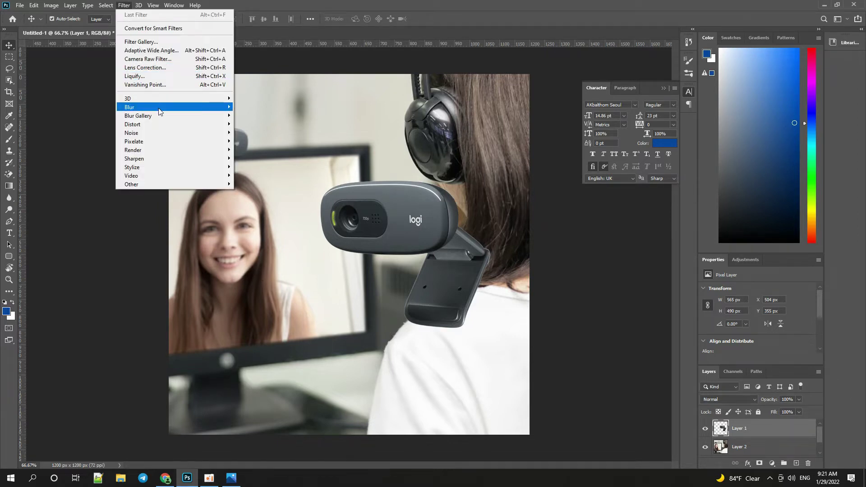
mouse_move(160, 108)
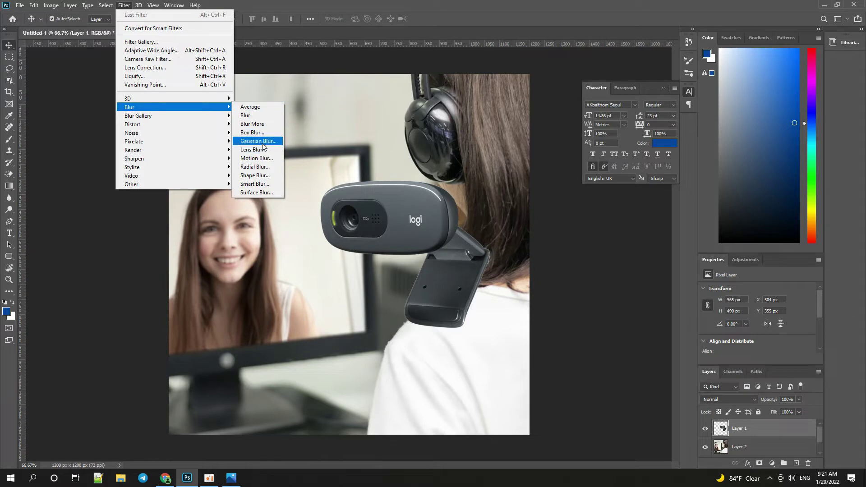
left_click(264, 142)
left_click_drag(382, 236, 397, 236)
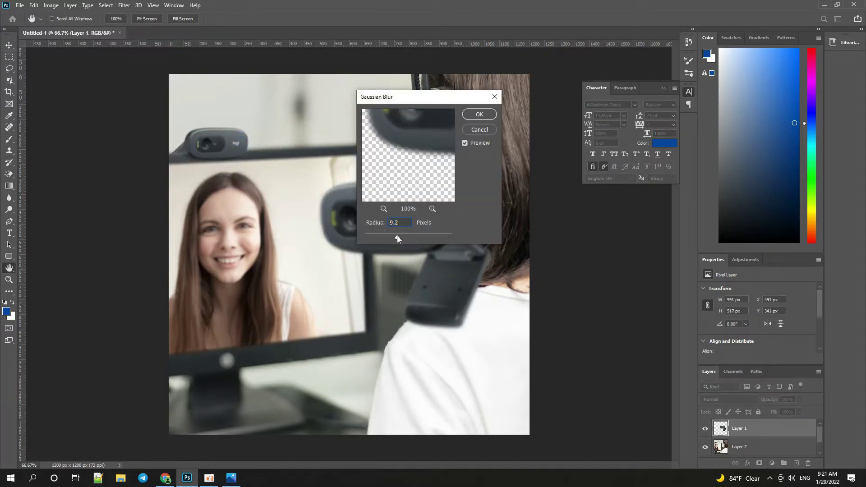
left_click(480, 130)
key("v")
left_click(356, 129)
right_click(357, 129)
left_click(369, 134)
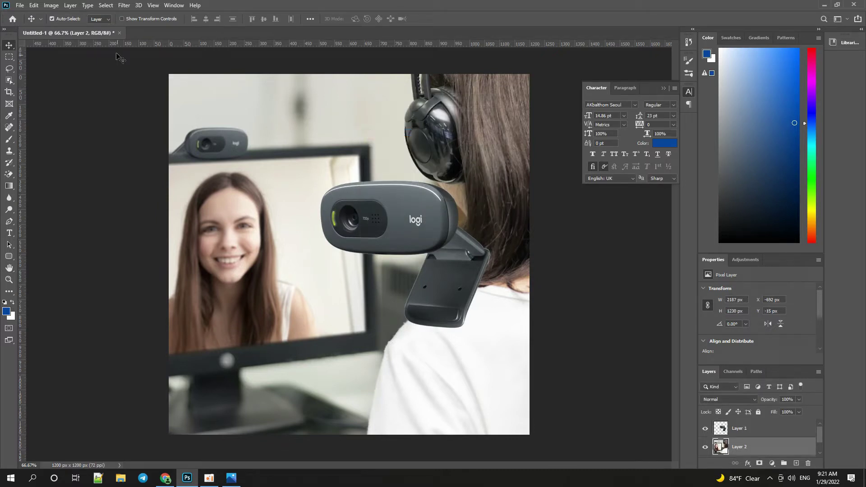
Apply a Gaussian Blur of radius 8.0 to the call photo.
left_click(123, 7)
mouse_move(154, 108)
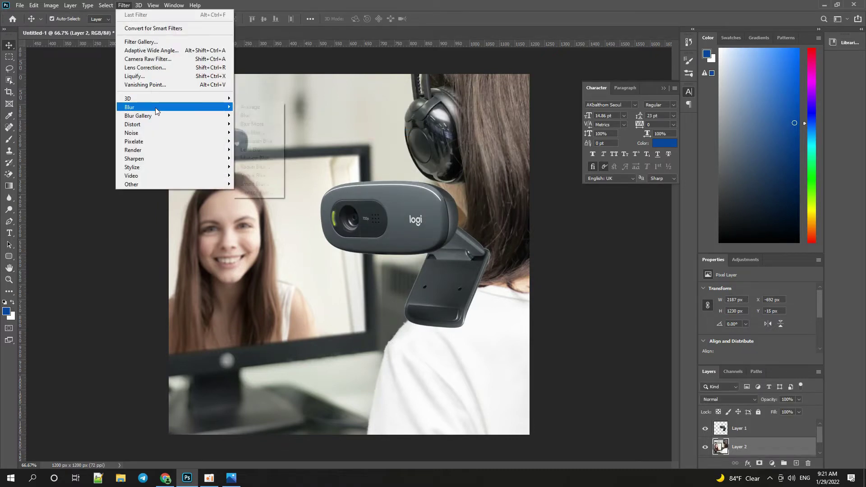
left_click(258, 142)
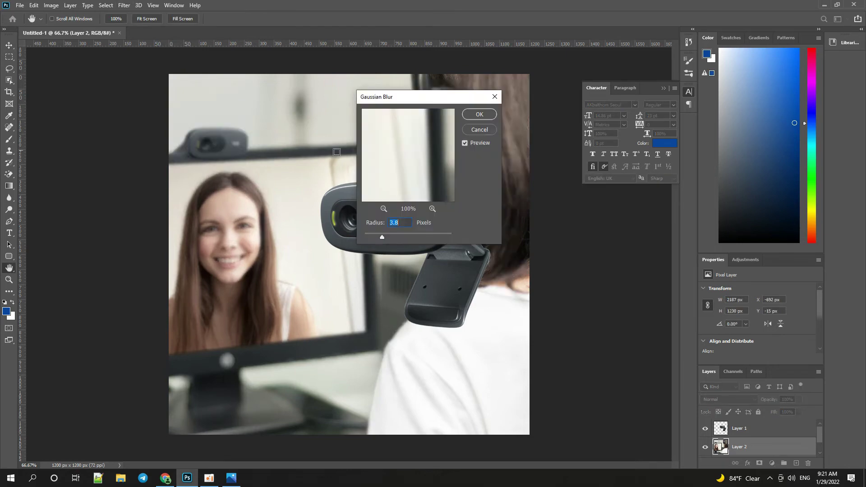
left_click(396, 233)
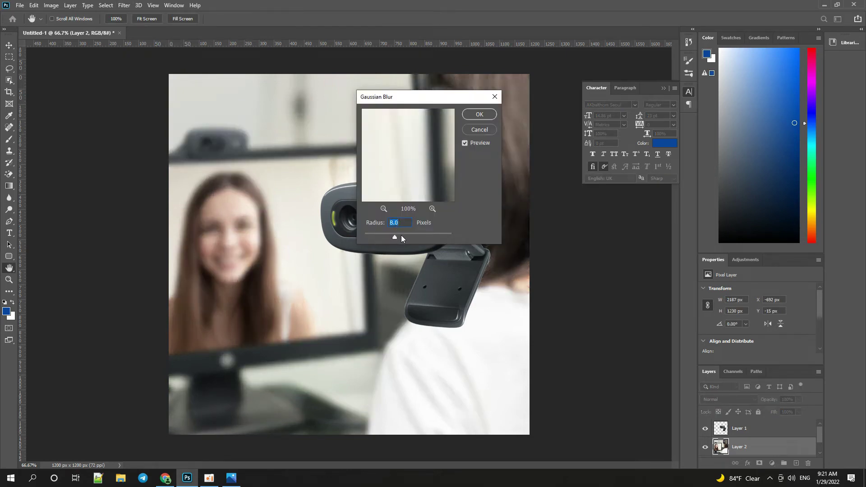
left_click(479, 115)
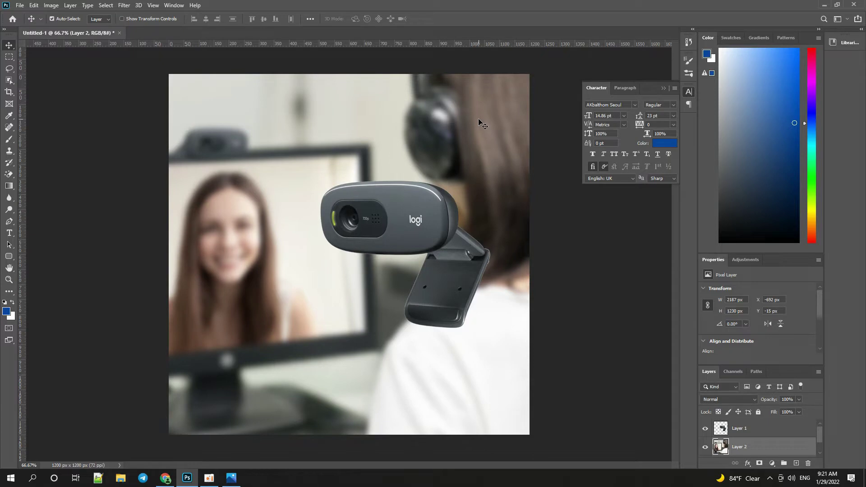
Lock Layer 2 and add a new empty Layer 3.
left_click(759, 412)
left_click(271, 135)
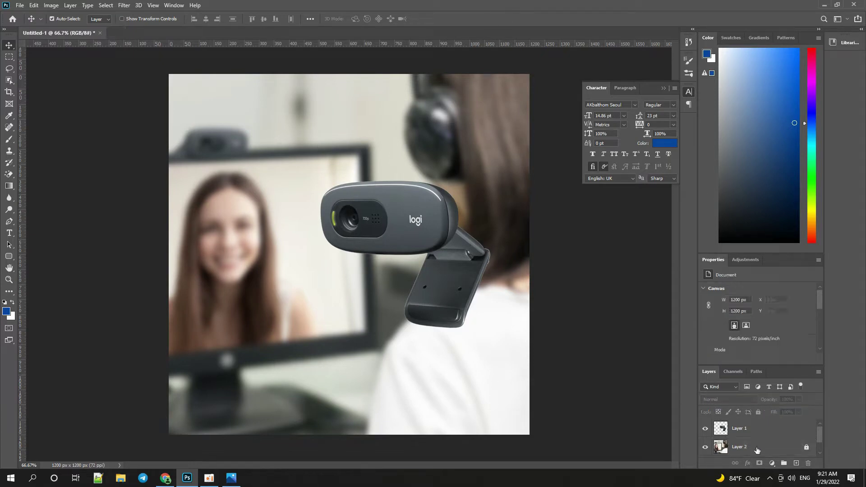
left_click(797, 463)
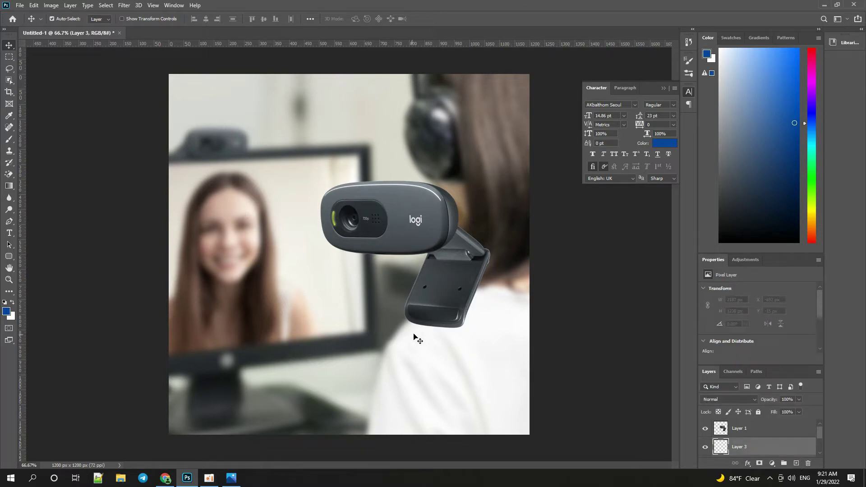
Draw a closed pen path with a curved top edge across the bottom of the canvas.
key("p")
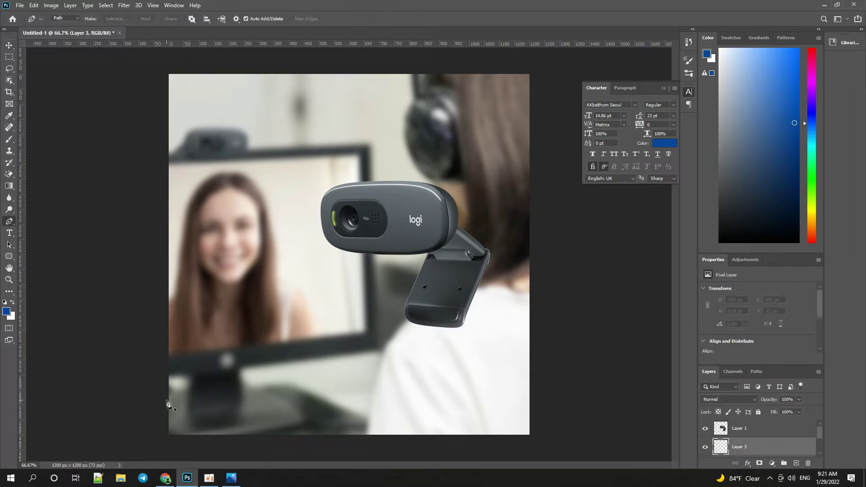
left_click(166, 403)
left_click_drag(552, 344, 639, 281)
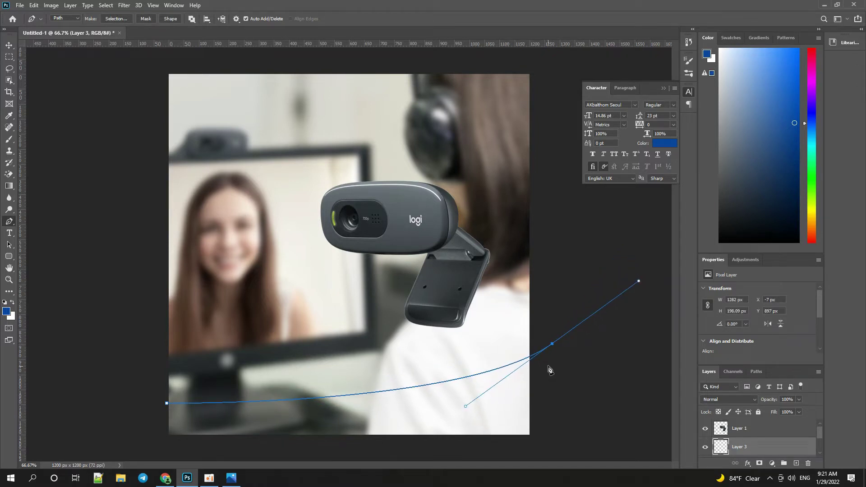
left_click_drag(553, 344, 532, 357)
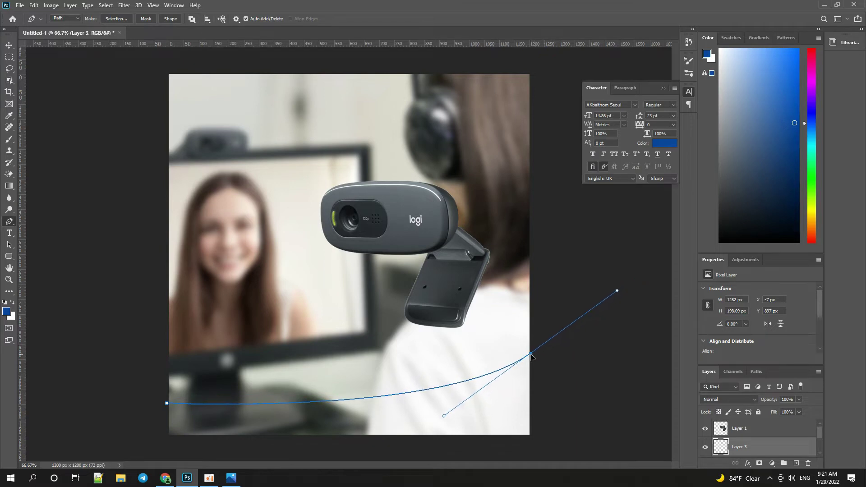
left_click(531, 354, "alt")
scroll(509, 398, "up", 2)
scroll(496, 339, "down", 5)
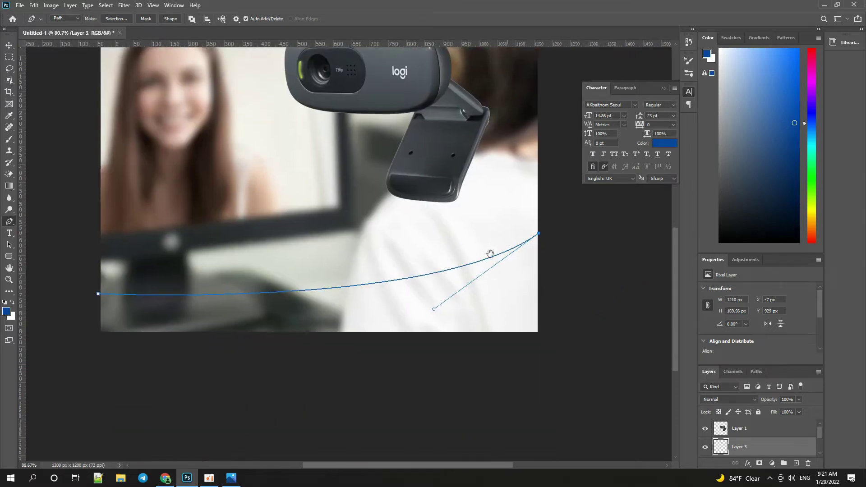
left_click(536, 298)
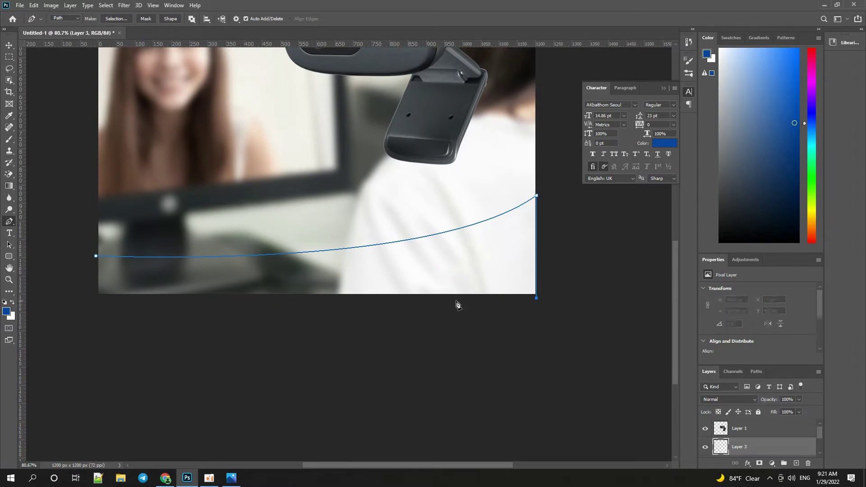
left_click(96, 298)
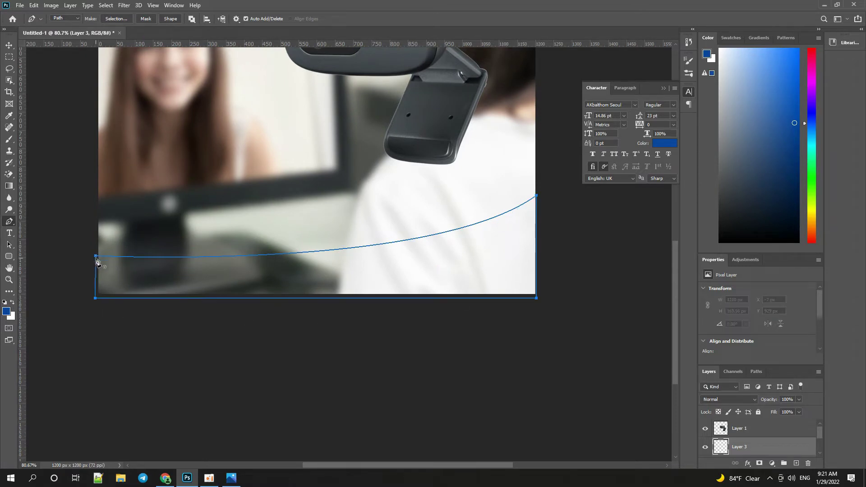
left_click(96, 257)
Fill the path's selection with light blue on Layer 3, then deselect.
key("ctrl+Return")
scroll(122, 291, "down", 3)
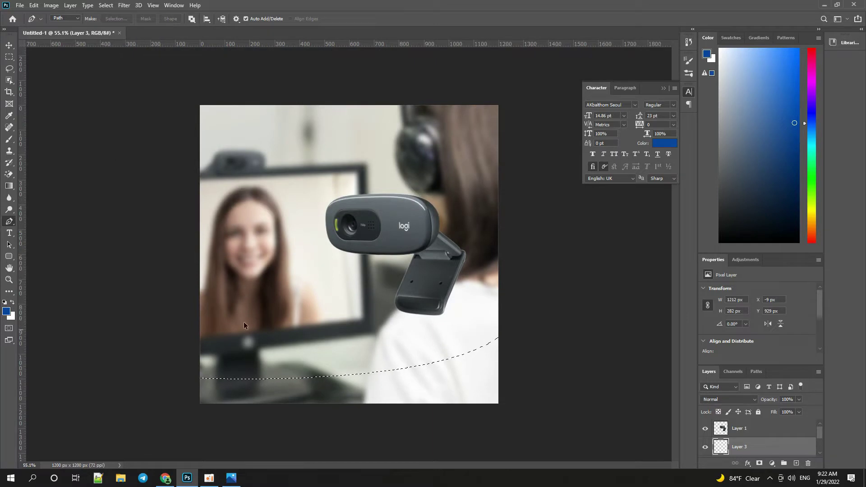
left_click(762, 52)
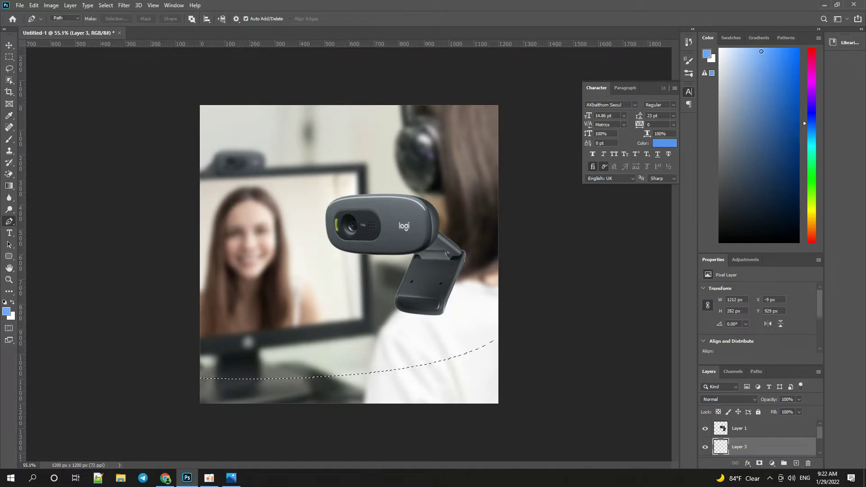
left_click_drag(761, 52, 757, 47)
key("alt+BackSpace")
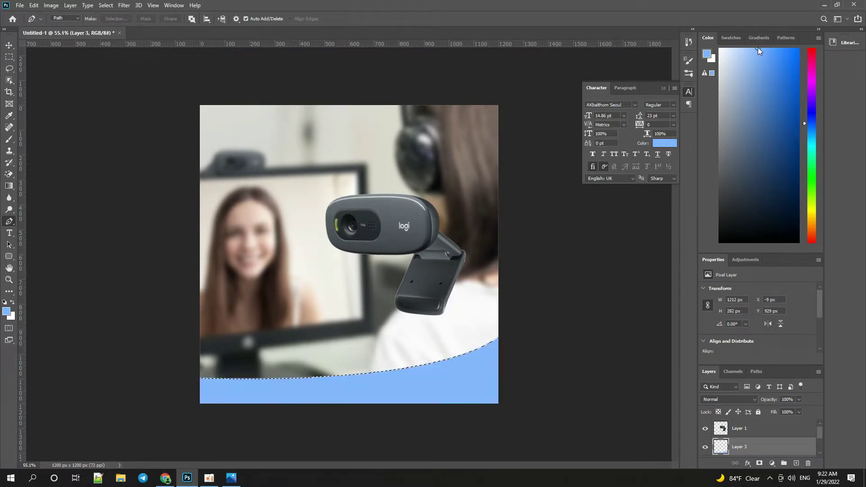
key("ctrl+d")
key("v")
scroll(443, 386, "up", 1)
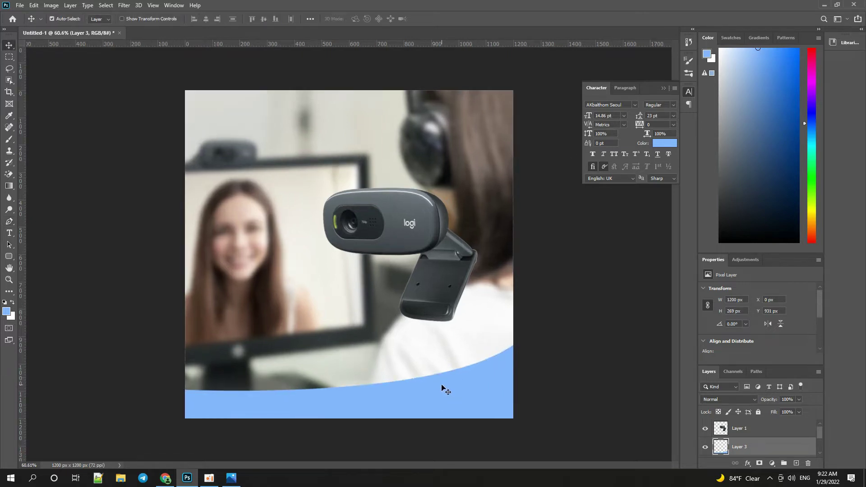
Zoom out and duplicate the blue band layer as Layer 3 copy.
scroll(429, 303, "up", 2)
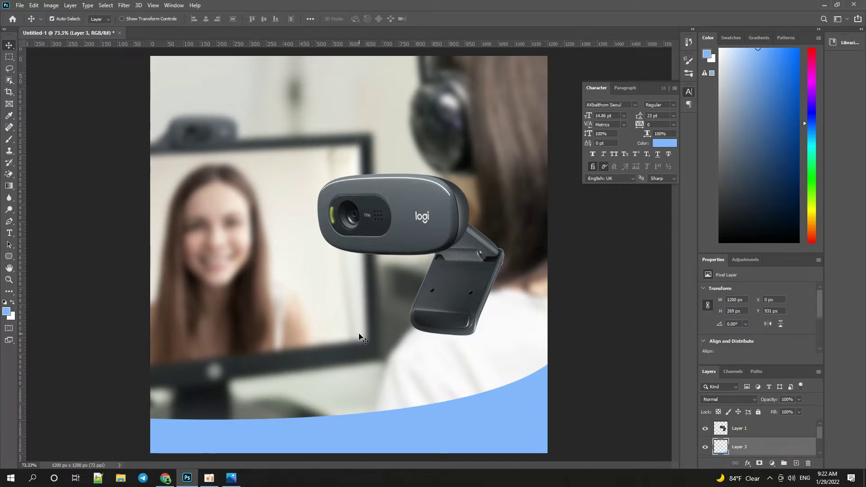
key("ctrl+minus")
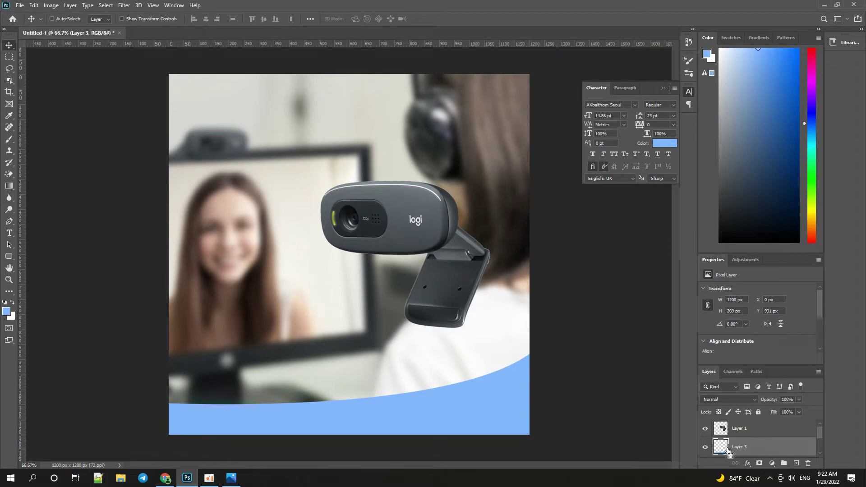
left_click(727, 451, "ctrl")
key("ctrl+d")
key("ctrl+j")
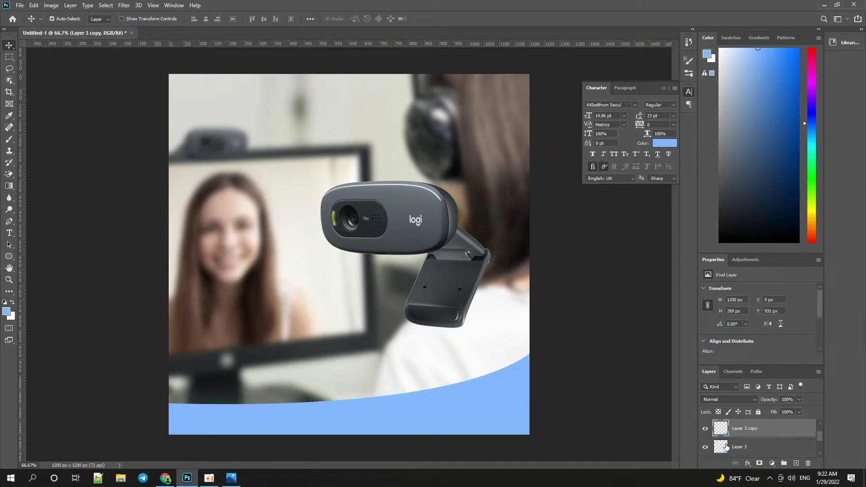
Fill the original band with bright teal and nudge it up to edge the wave.
left_click(727, 447)
left_click(726, 449, "ctrl")
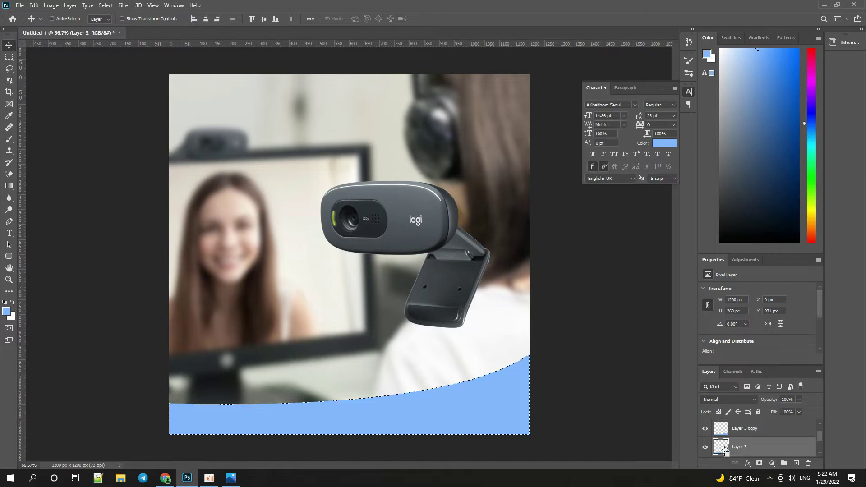
left_click(814, 150)
left_click_drag(793, 74, 819, 60)
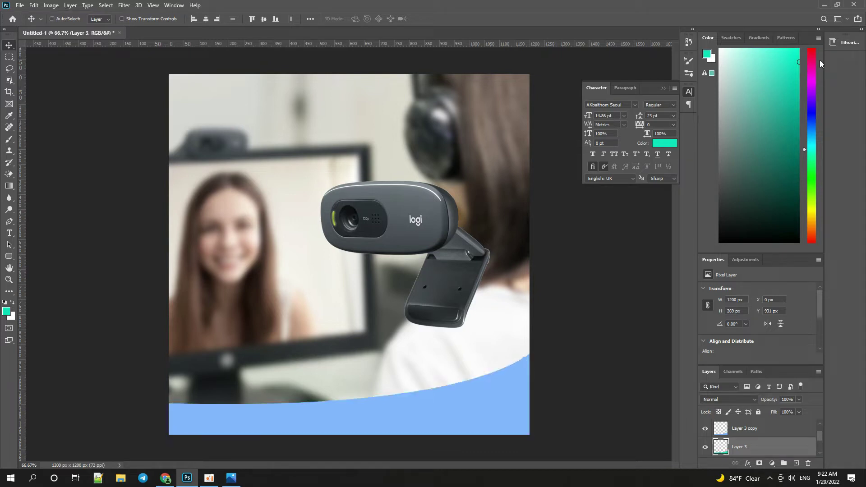
key("ctrl+d")
key("Up")
key("Up")
key("Up")
key("Up")
key("Up")
key("Up")
key("Up")
key("Up")
key("Up")
key("Up")
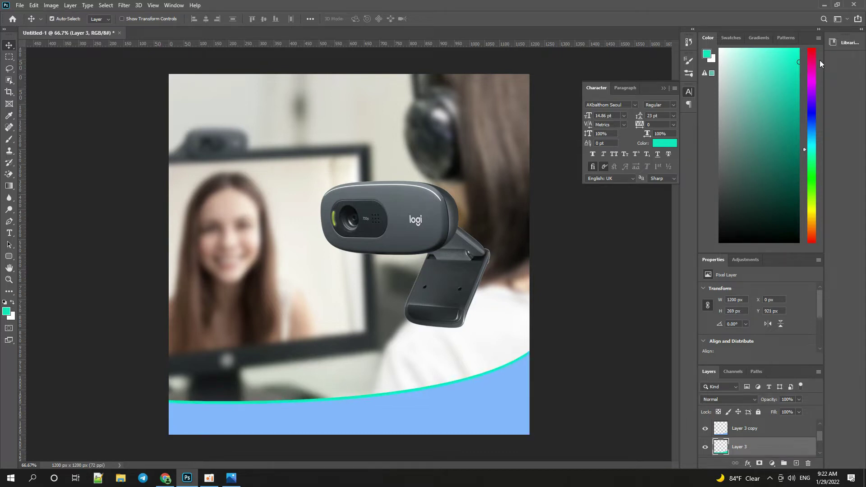
key("ctrl+t")
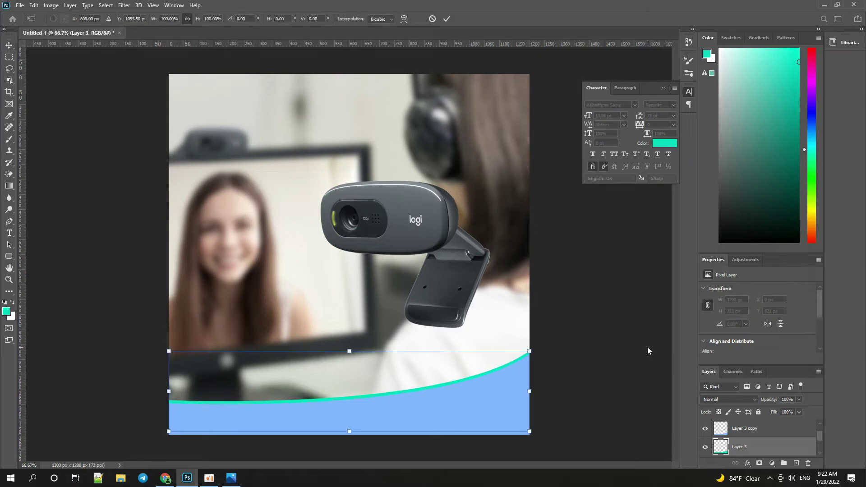
Rotate the teal band slightly and widen it to about 101.25% to span the bottom.
key("Return")
key("ctrl+t")
scroll(559, 350, "up", 1)
left_click_drag(606, 319, 587, 333)
left_click_drag(548, 403, 554, 400)
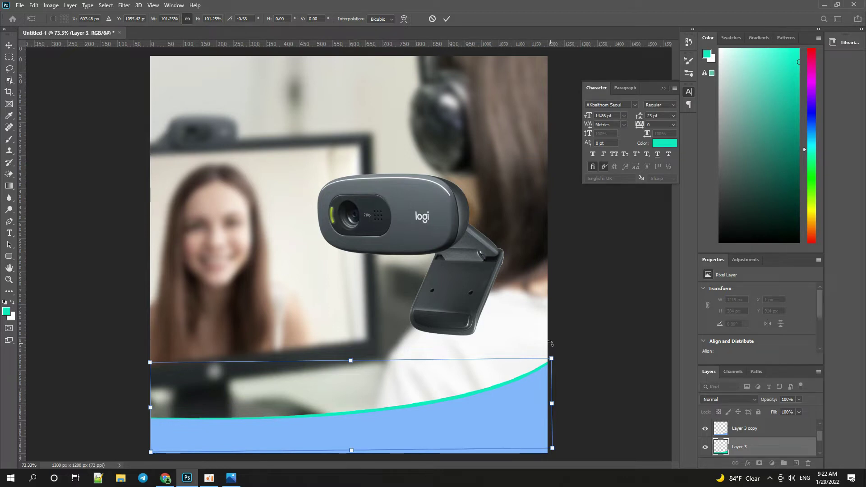
scroll(551, 357, "up", 5)
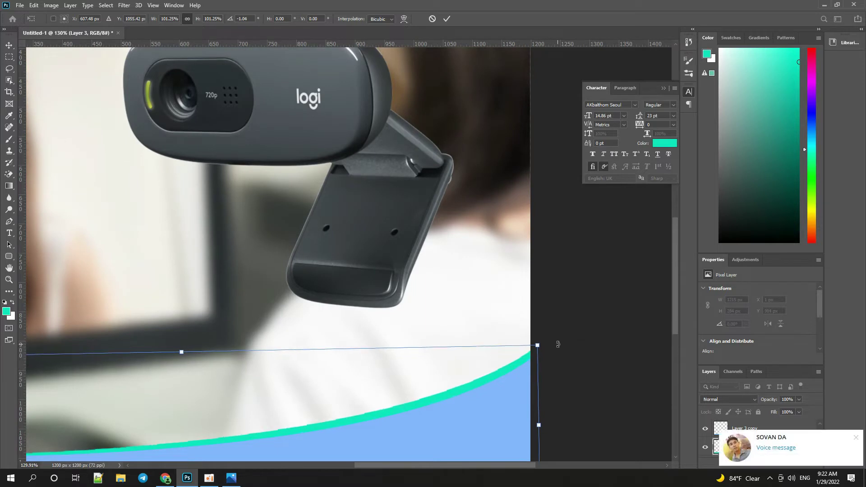
key("Return")
Dismiss the chat notification and close the system tray to return to Photoshop.
left_click(856, 438)
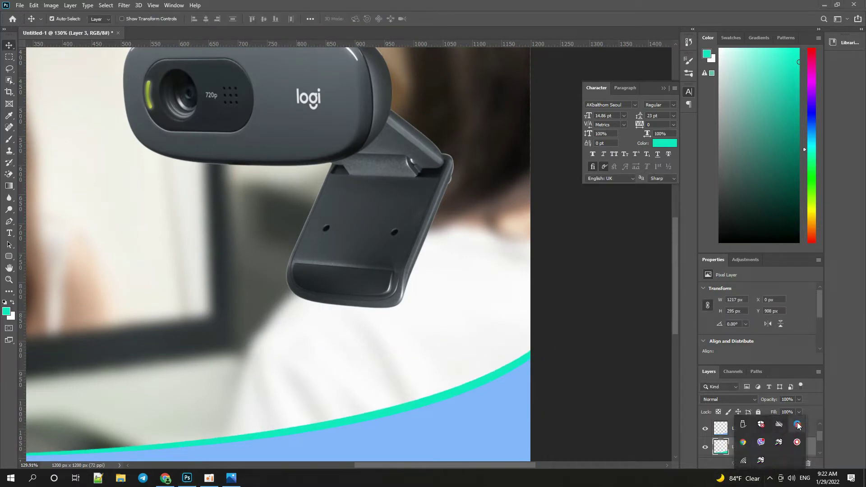
left_click(769, 480)
left_click(429, 313)
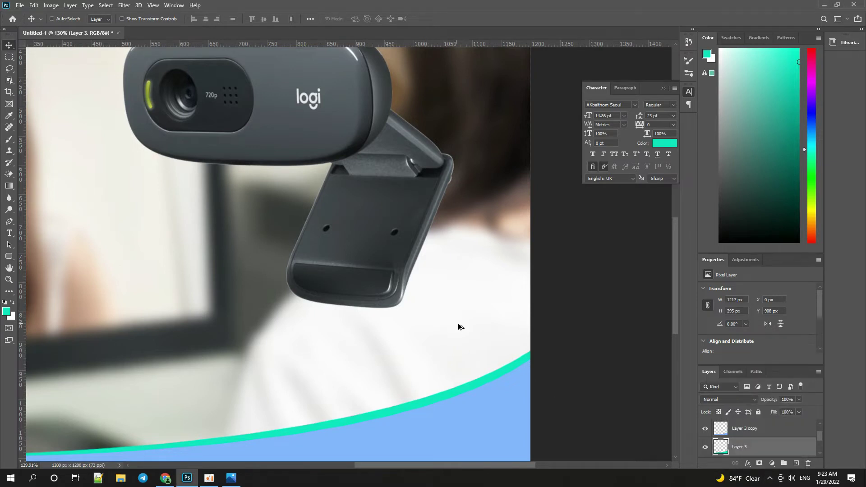
scroll(484, 324, "down", 8)
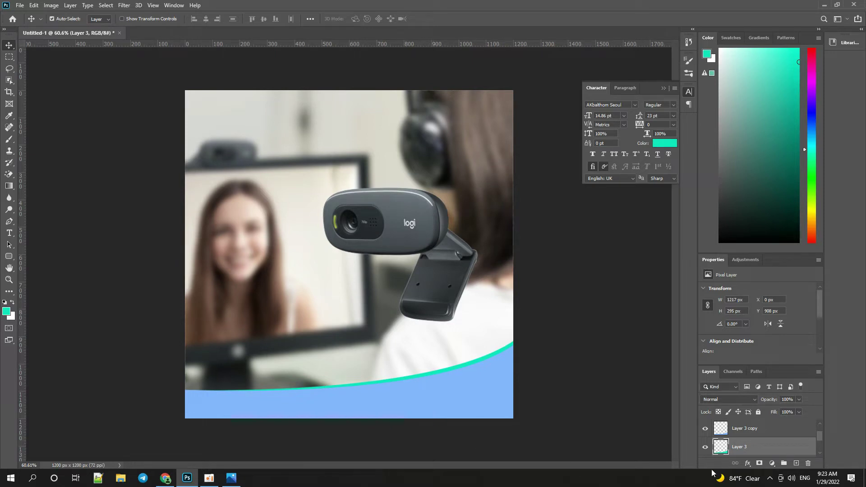
Add Layer 4 above Layer 3 copy and draw a closed curved path over the lower-right wave.
scroll(749, 454, "down", 1)
scroll(774, 452, "up", 1)
left_click(773, 432)
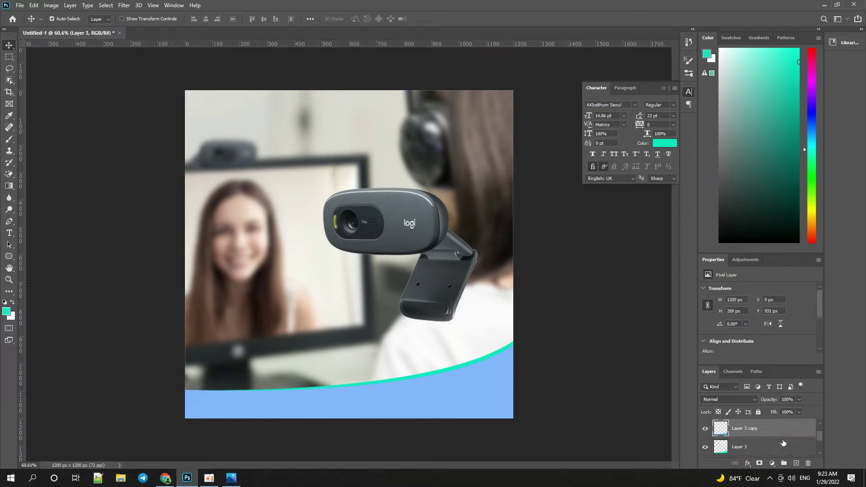
left_click(797, 464)
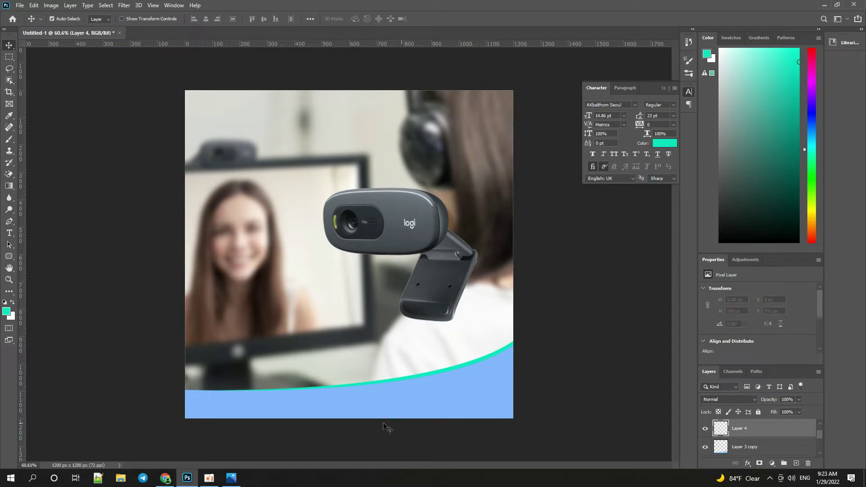
key("p")
left_click(332, 420)
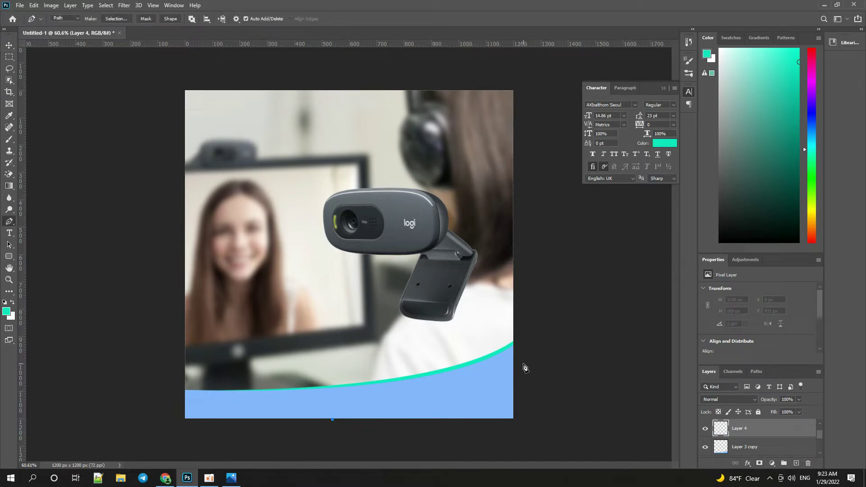
left_click_drag(524, 364, 570, 318)
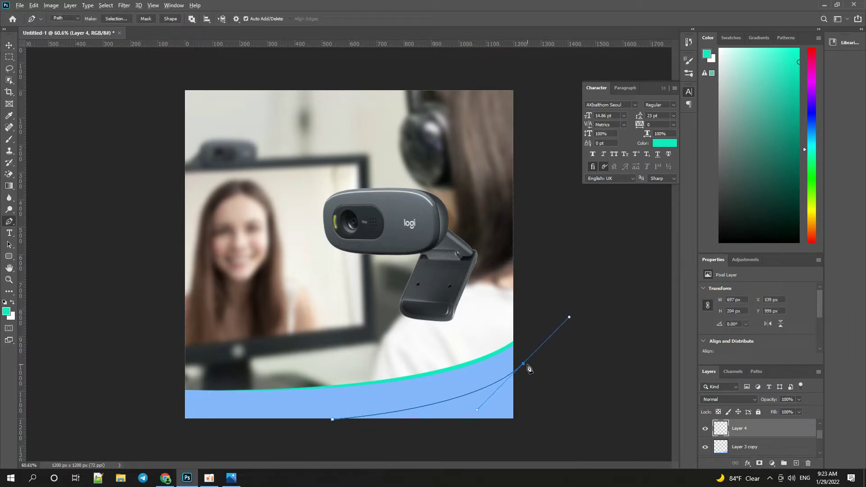
left_click(524, 364)
left_click_drag(523, 364, 516, 366)
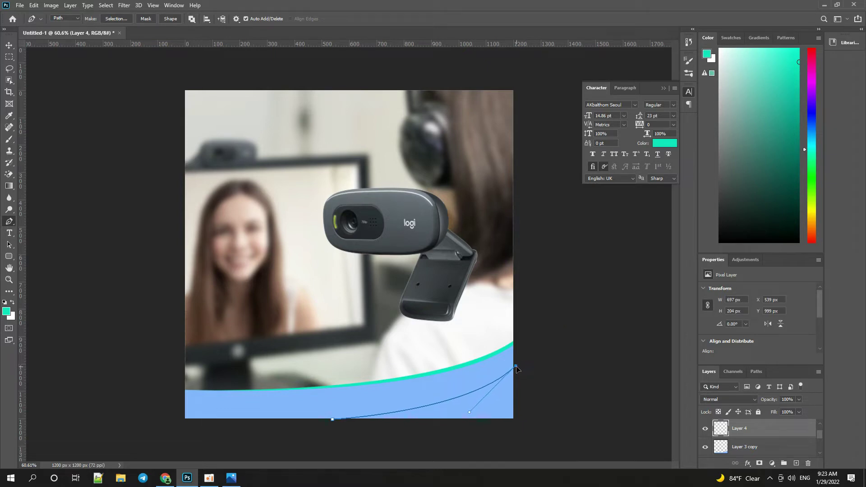
left_click(321, 428)
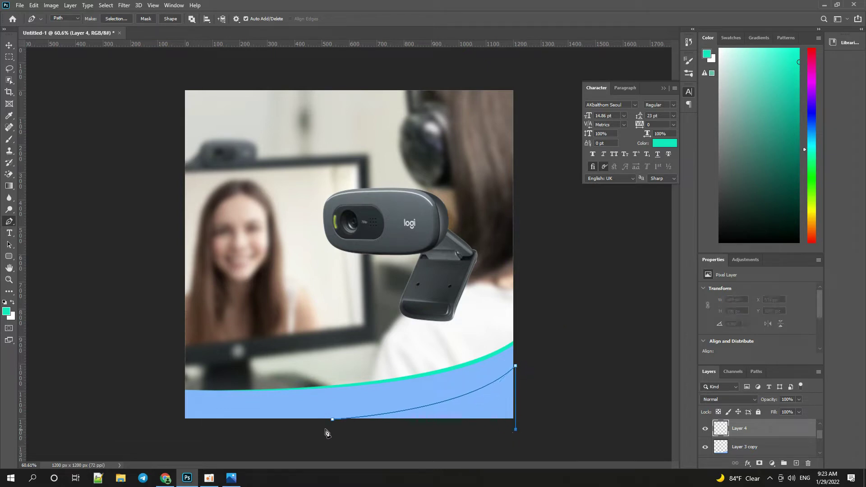
Fill the curved selection with white, deselect, and set Layer 4 opacity to 21%.
key("ctrl+Return")
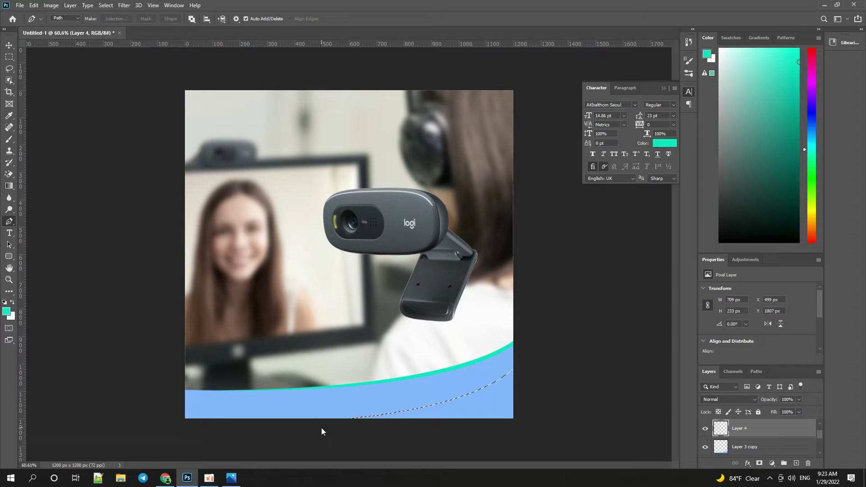
key("Delete")
key("ctrl+d")
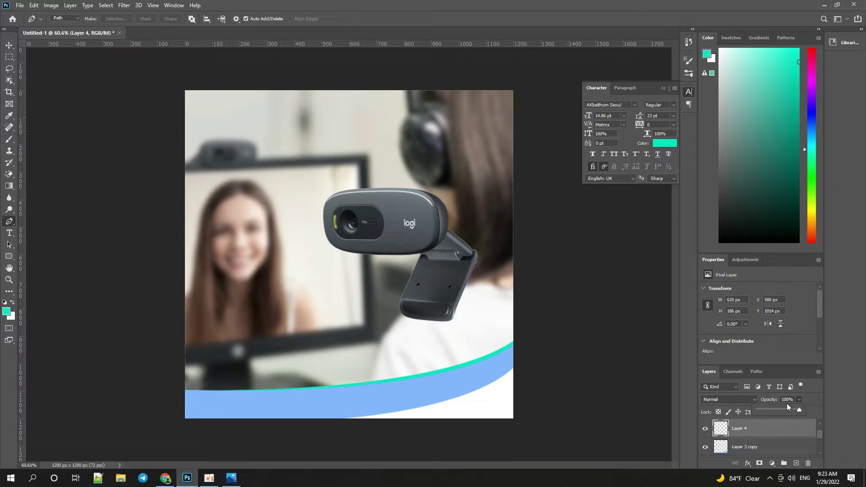
left_click_drag(773, 408, 768, 413)
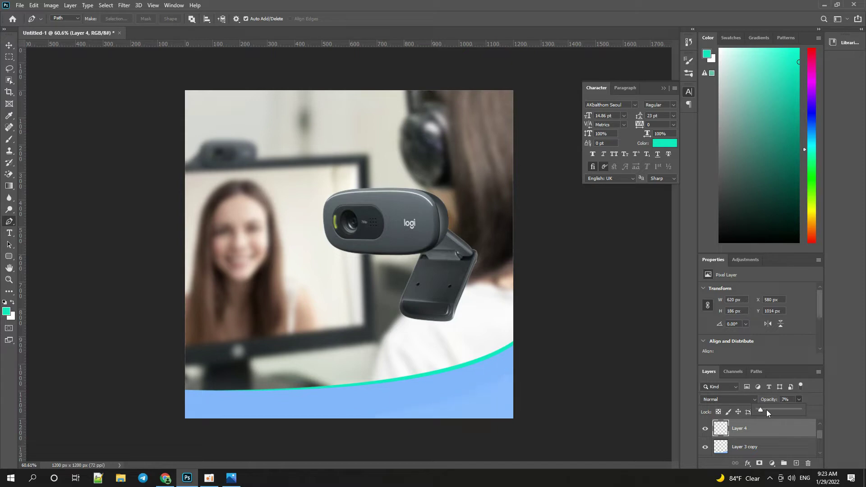
left_click(767, 410)
left_click(640, 426)
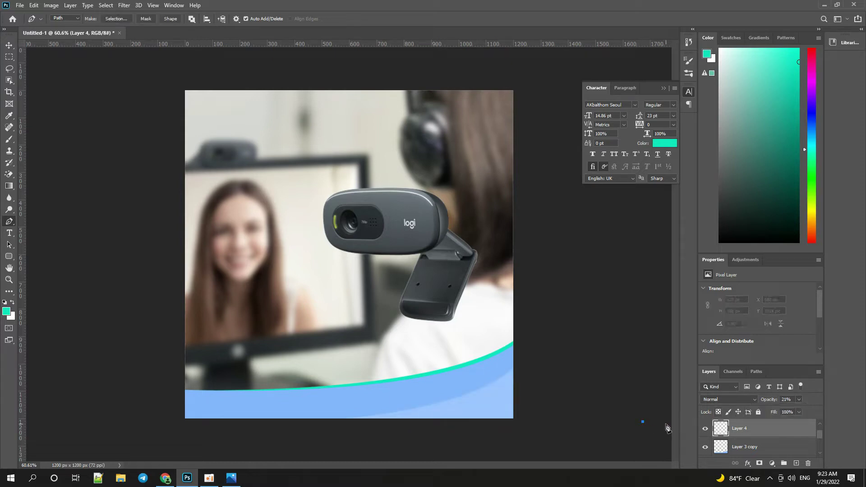
key("ctrl+z")
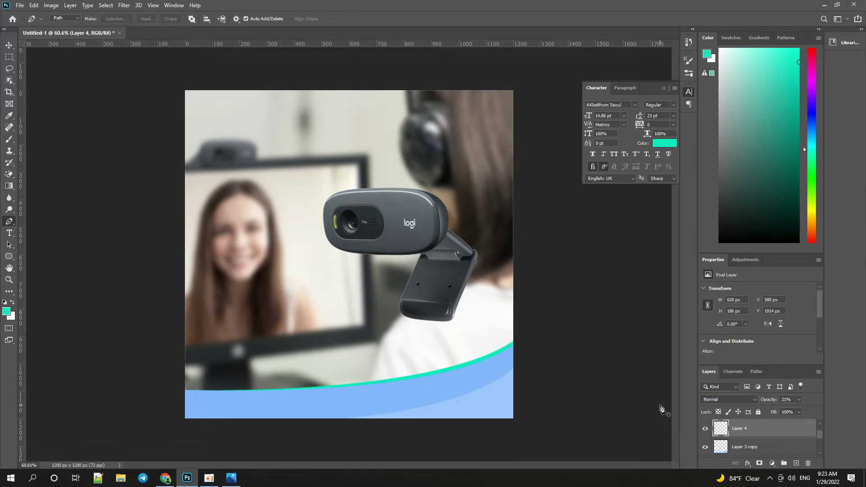
Move the webcam slightly further right with the Move tool.
key("v")
left_click_drag(542, 447, 464, 367)
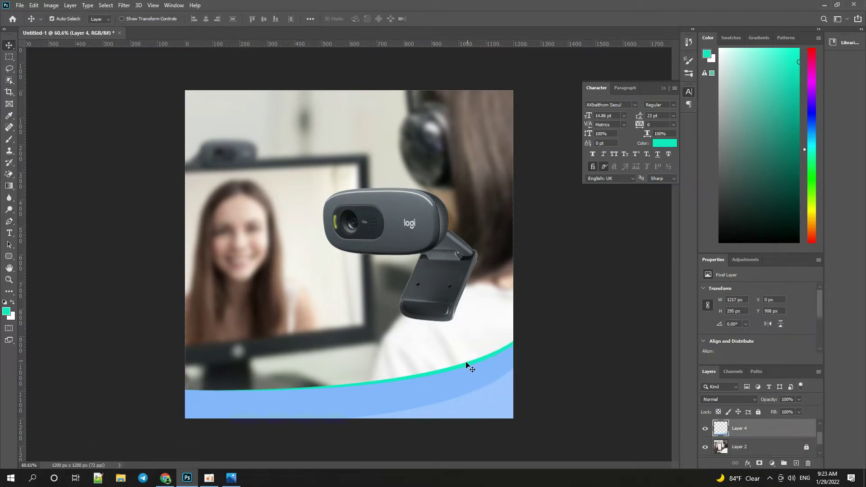
scroll(525, 328, "down", 2)
scroll(465, 373, "up", 1)
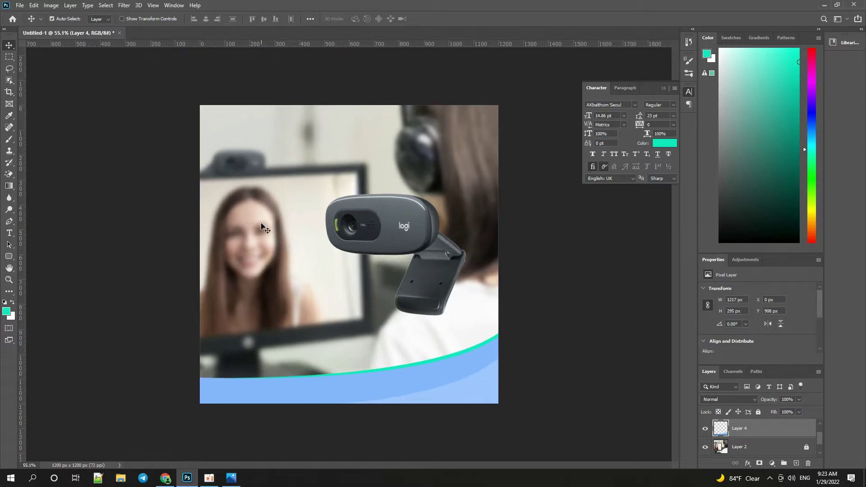
mouse_move(369, 236)
left_mouse_down()
mouse_move(357, 212)
mouse_move(379, 192)
mouse_move(358, 220)
mouse_move(361, 262)
mouse_move(380, 233)
left_mouse_up()
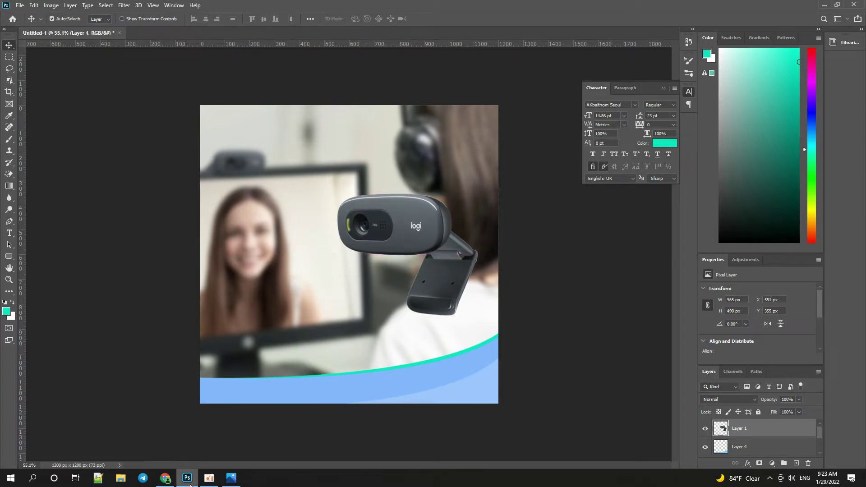
left_click(174, 481)
Scroll the Logitech C270 image results and preview the three-webcam product image.
scroll(203, 226, "down", 3)
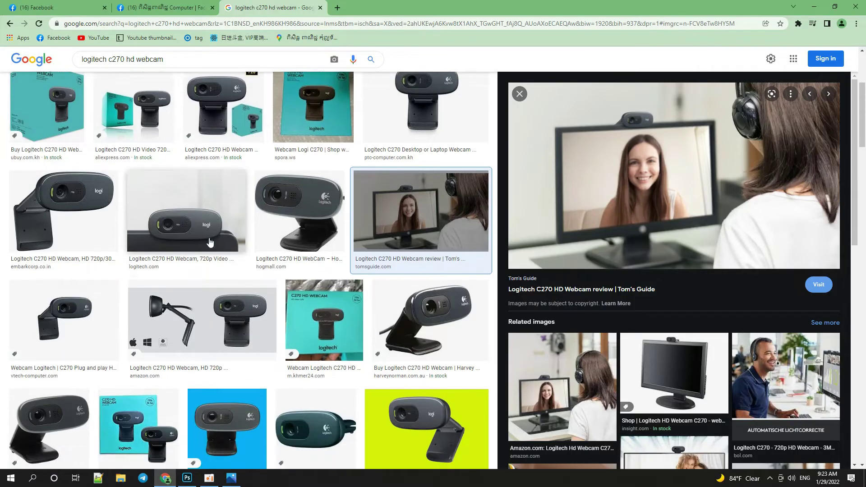
scroll(209, 271, "down", 2)
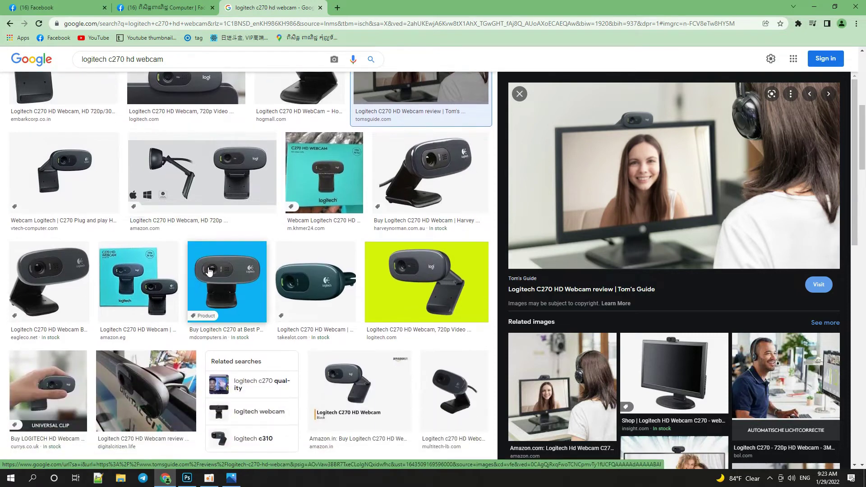
scroll(209, 271, "down", 3)
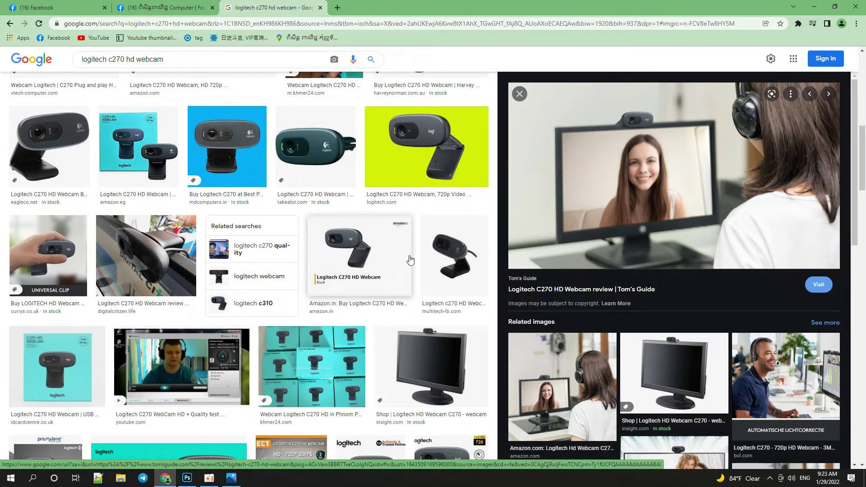
scroll(456, 255, "down", 2)
scroll(457, 255, "down", 2)
scroll(153, 320, "up", 10)
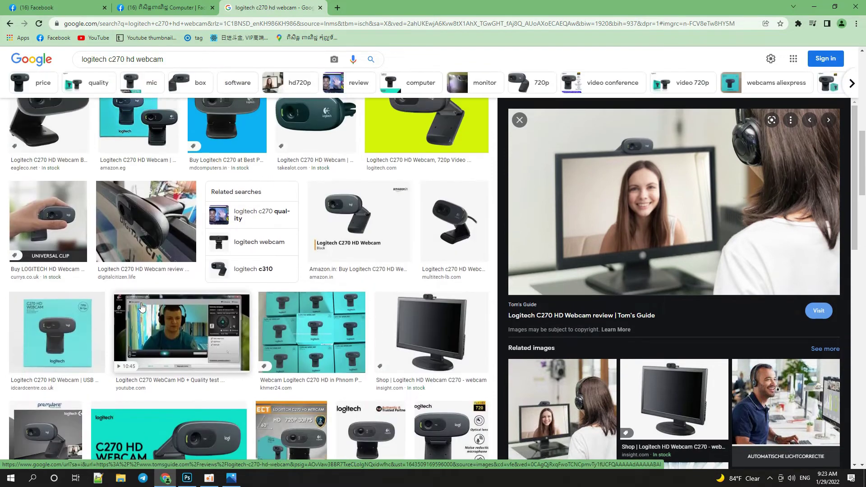
scroll(141, 307, "up", 5)
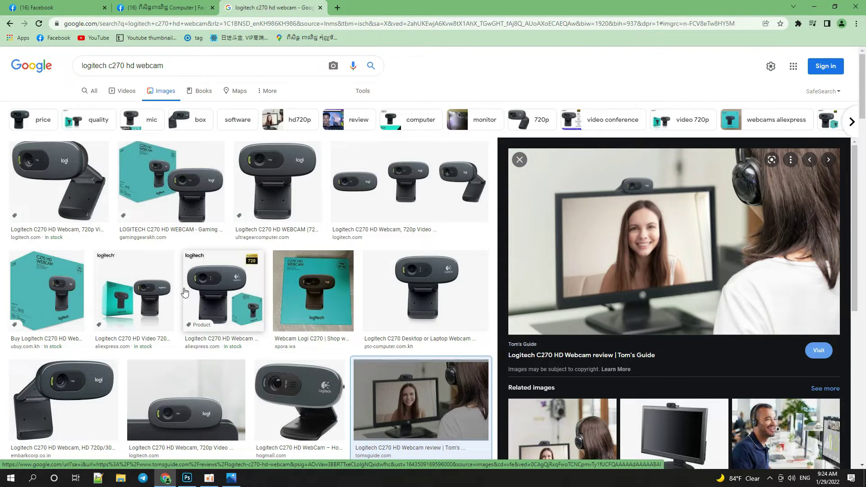
left_click(393, 187)
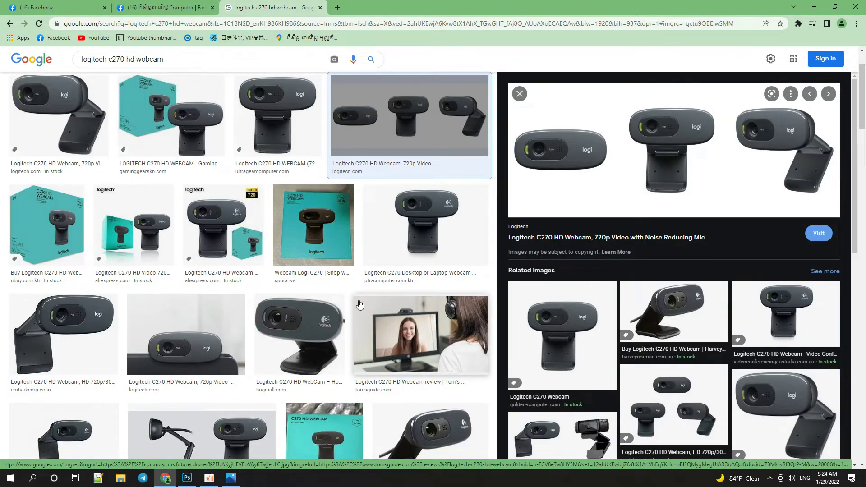
Scroll the results beside the preview and open a new browser tab.
scroll(424, 311, "up", 1)
scroll(633, 350, "down", 3)
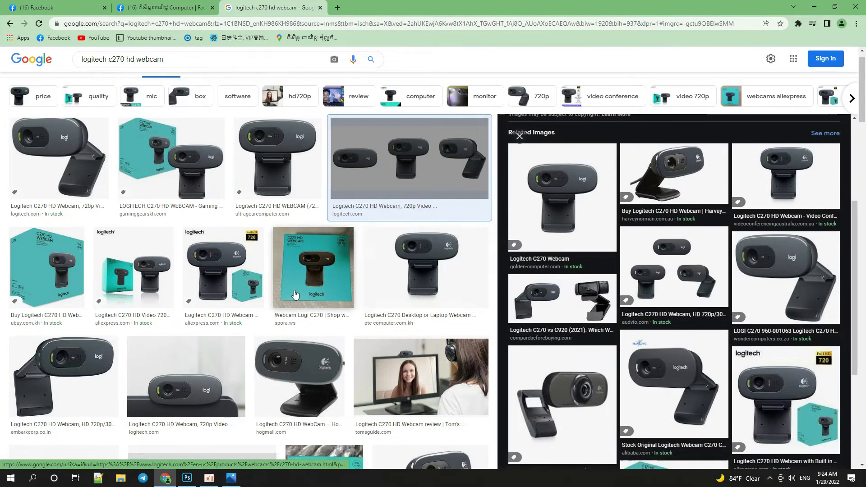
scroll(230, 290, "down", 12)
scroll(230, 290, "down", 6)
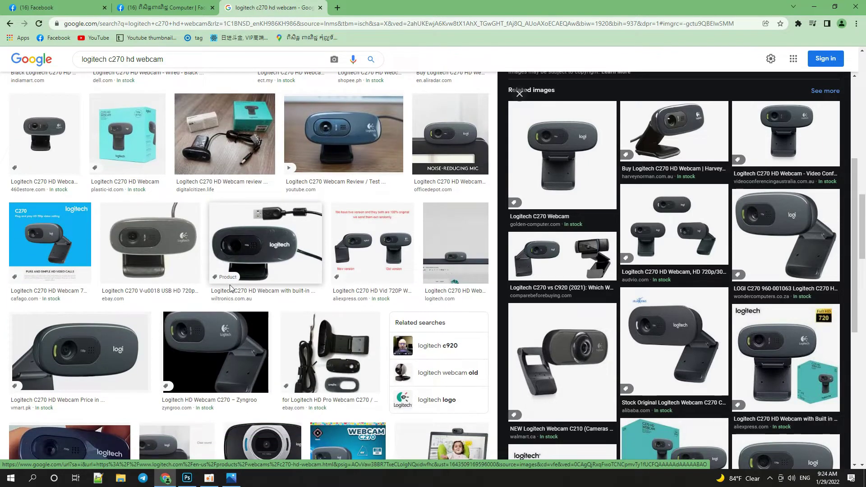
scroll(230, 288, "down", 7)
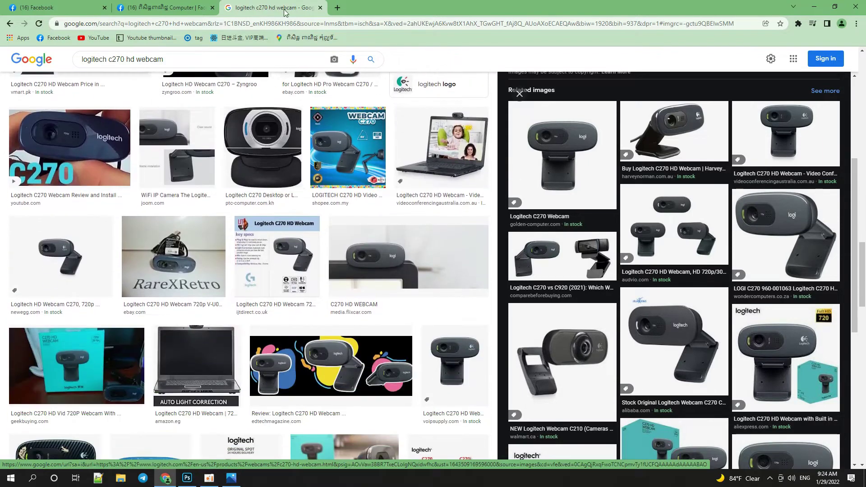
left_click(337, 8)
Search Google Images for 'zoom logo' and preview the first result.
type("zo")
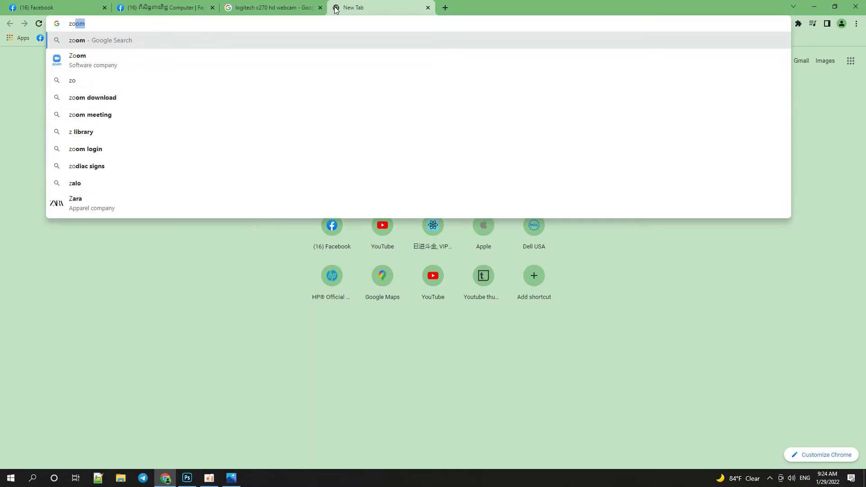
type("om logo")
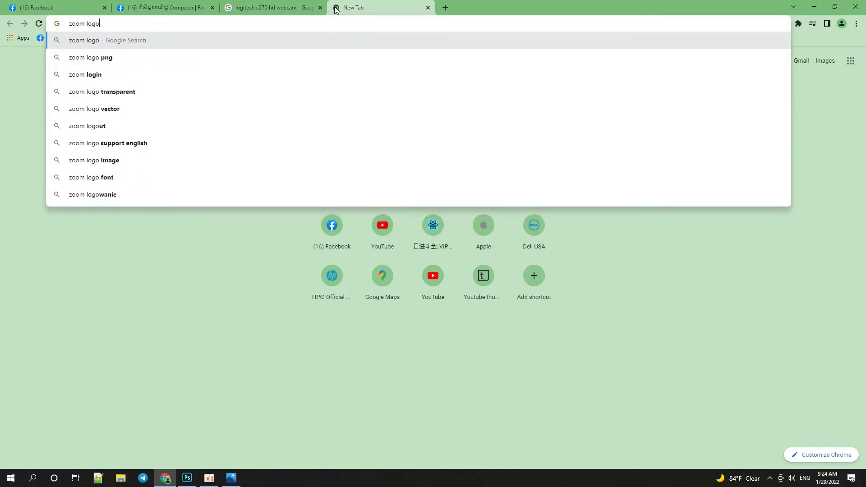
key("Return")
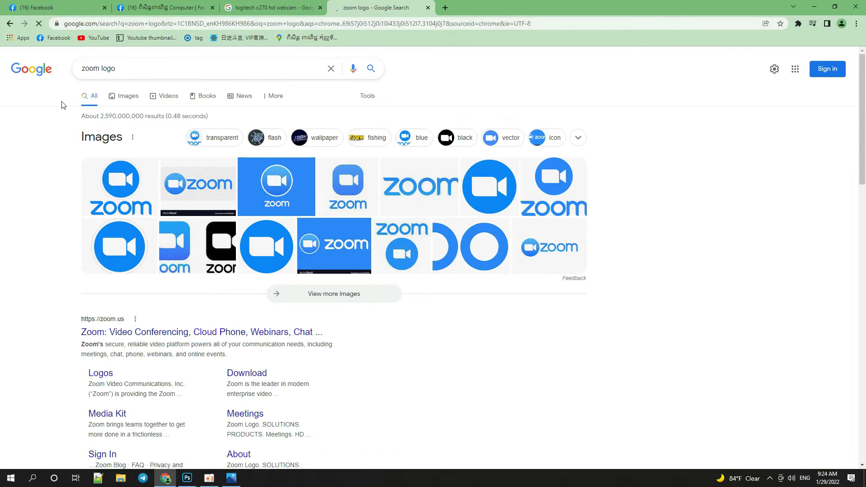
left_click(140, 97)
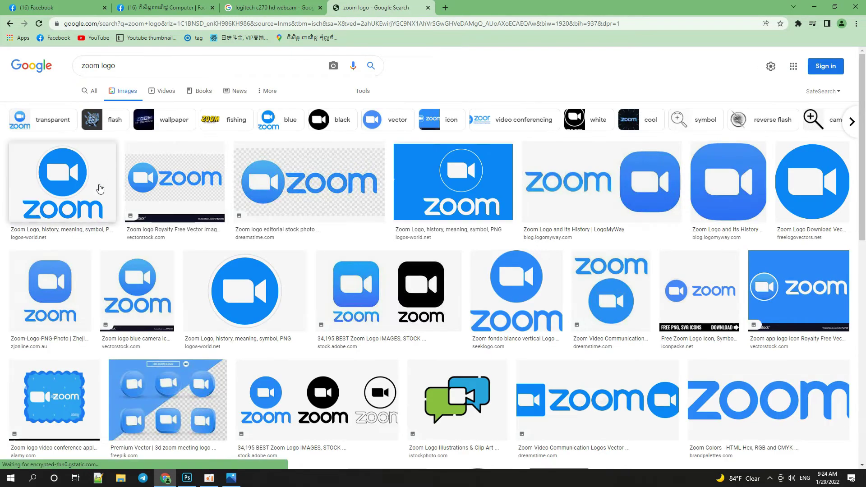
left_click(77, 182)
Copy the Zoom logo, paste it into Photoshop, then undo the wrong paste.
right_click(626, 162)
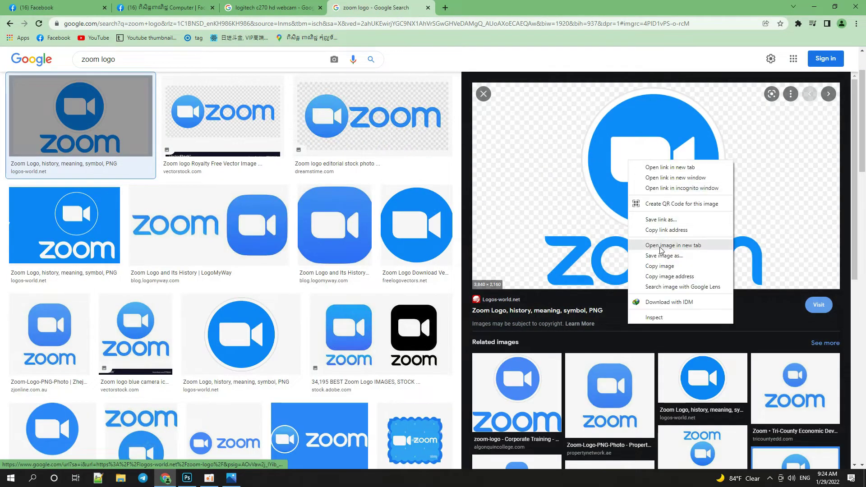
left_click(659, 265)
key("alt+Tab")
key("ctrl+v")
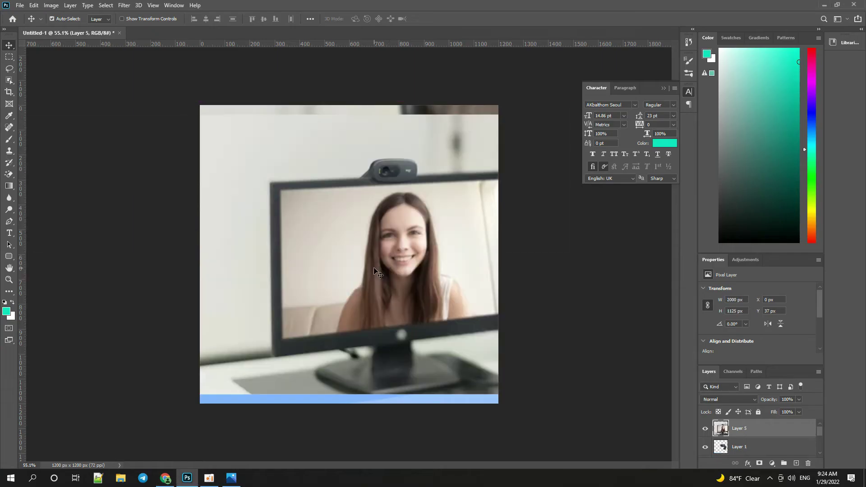
key("ctrl+z")
key("alt+Tab")
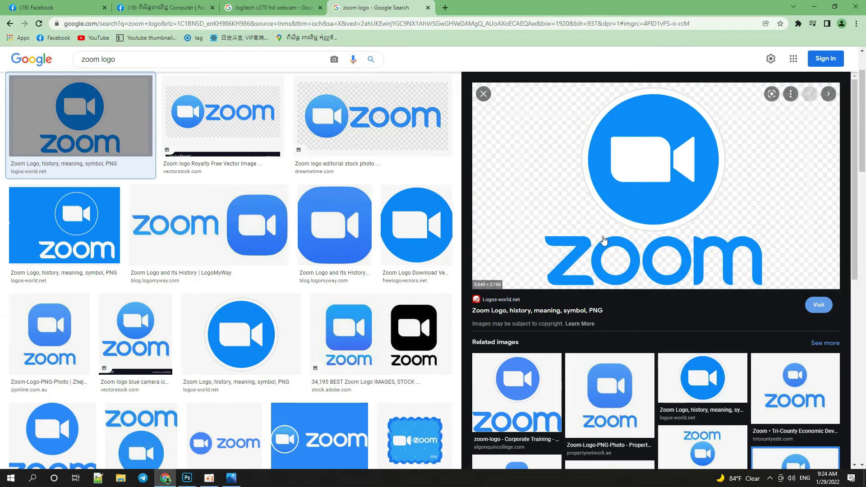
Save the Zoom logo as Zoom-Logo.png and open it in Adobe Photoshop.
right_click(624, 212)
left_click(635, 305)
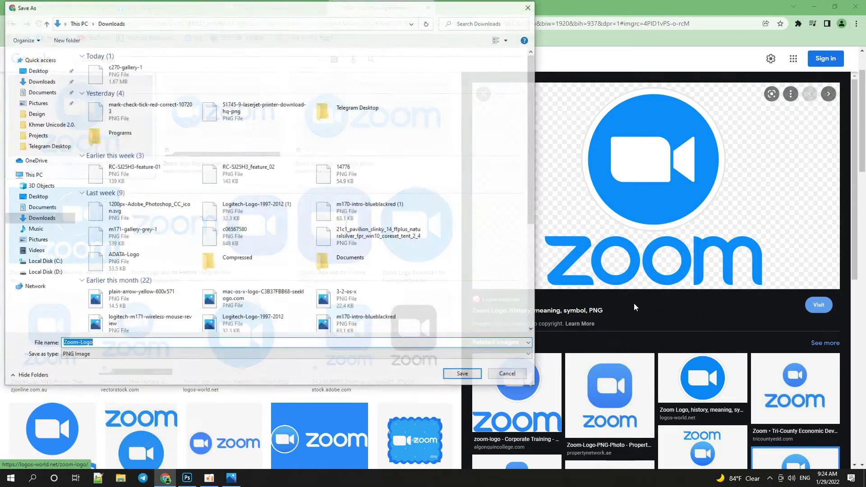
key("Return")
left_click(55, 456)
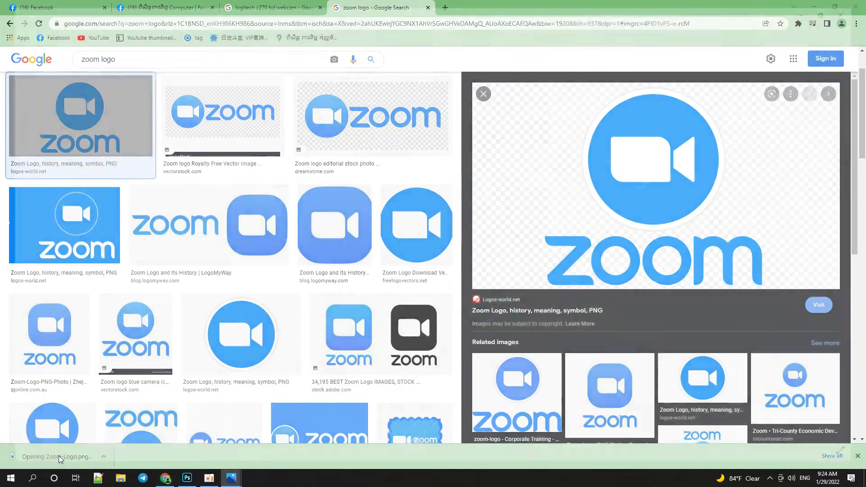
left_click(834, 25)
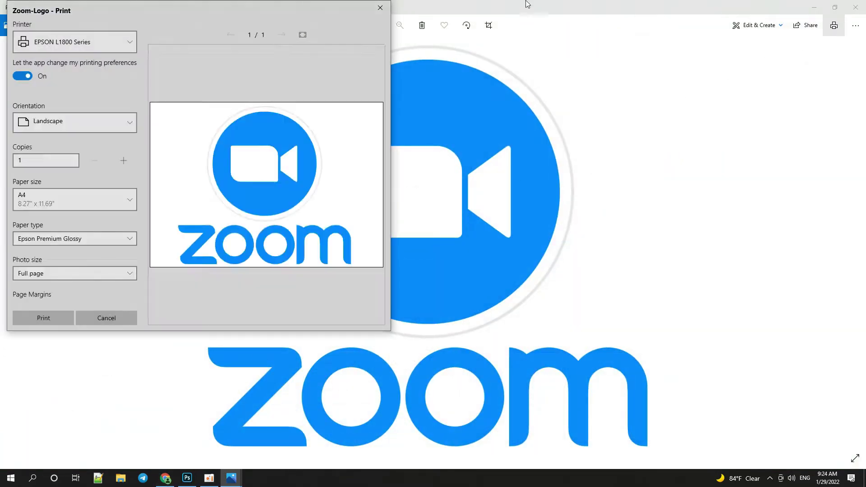
key("Escape")
left_click(857, 25)
left_click(826, 108)
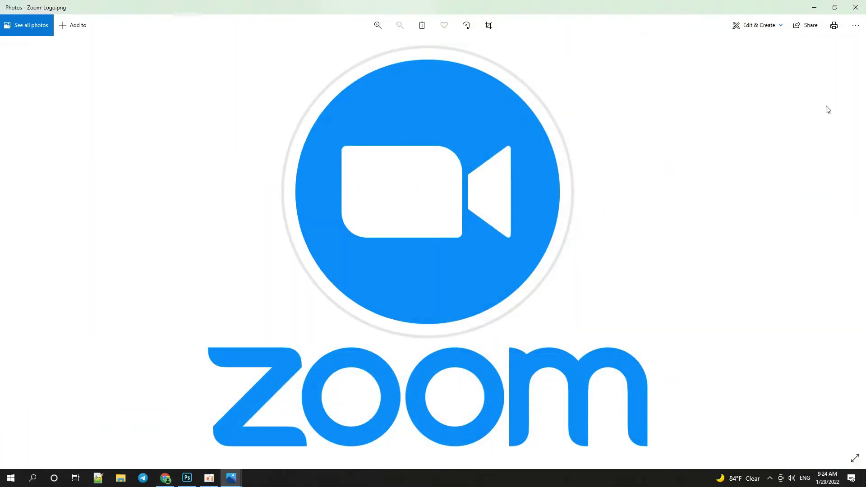
double_click(393, 221)
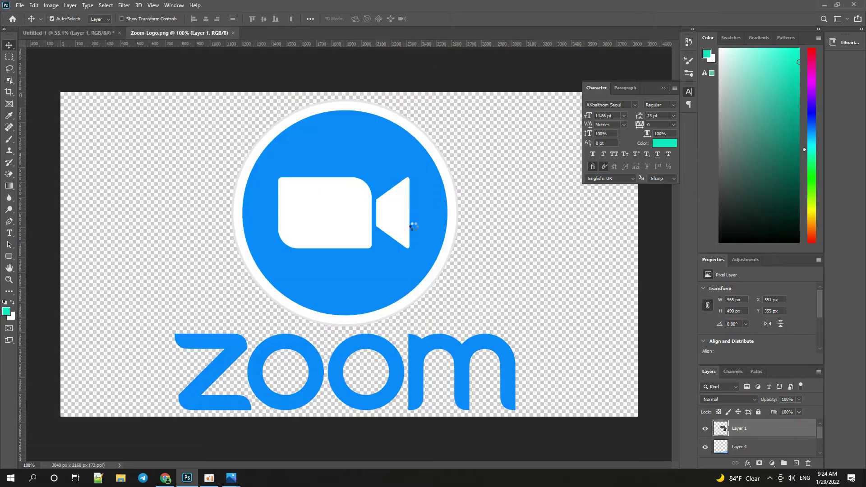
Close the photo viewer and bring the Zoom logo into the webcam ad document.
key("alt+Tab")
left_click(854, 5)
left_click_drag(195, 33, 388, 133)
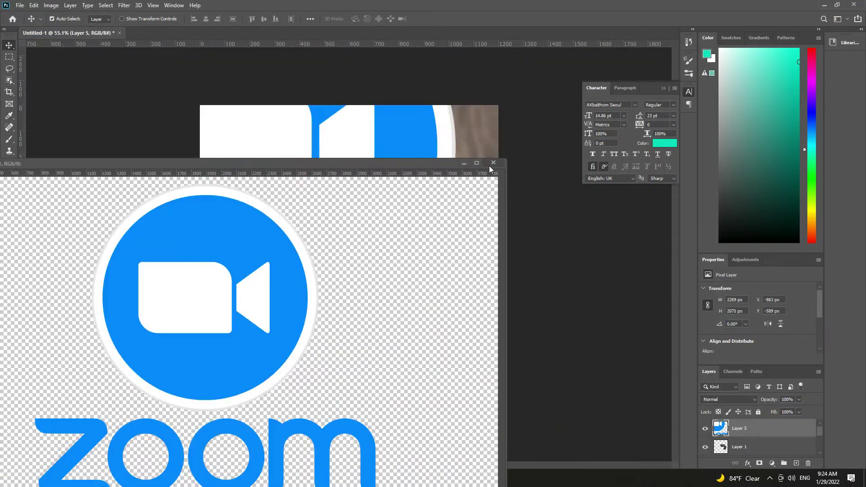
left_click(493, 163)
Shrink the Zoom logo to 107 × 98 px and place it lower-left above the blue wave.
key("ctrl+t")
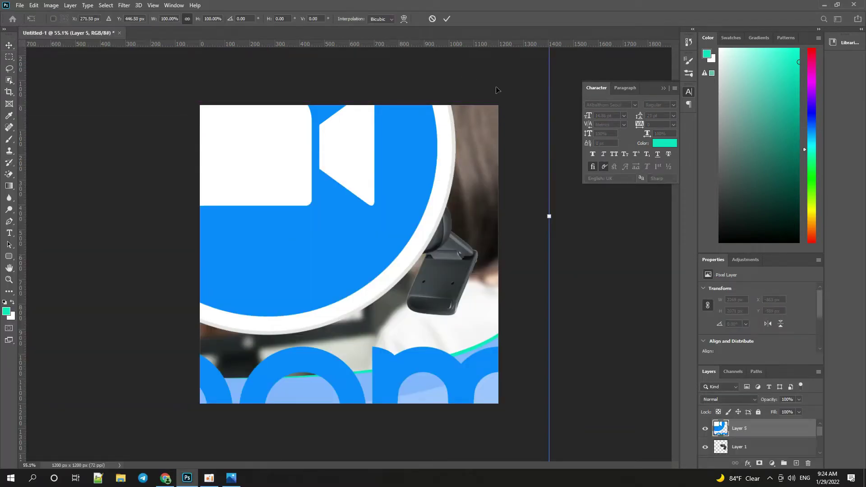
key("ctrl+0")
left_click_drag(472, 71, 288, 311)
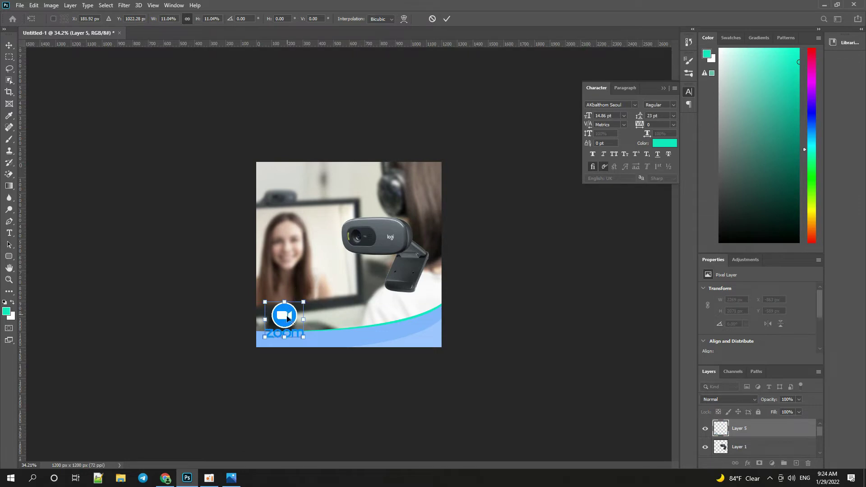
key("ctrl+plus")
key("ctrl+plus")
left_click_drag(231, 370, 195, 389)
key("Return")
key("alt+Tab")
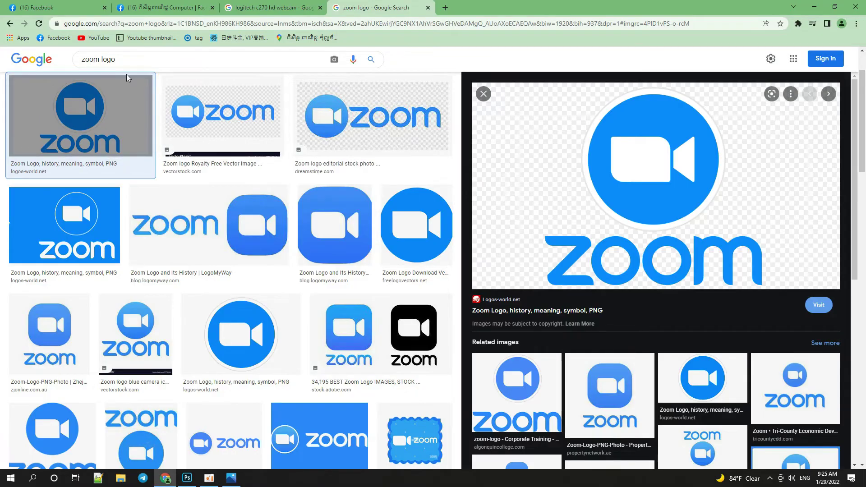
Search images for 'googleclassroom logo' and copy the round green Classroom logo.
double_click(90, 59)
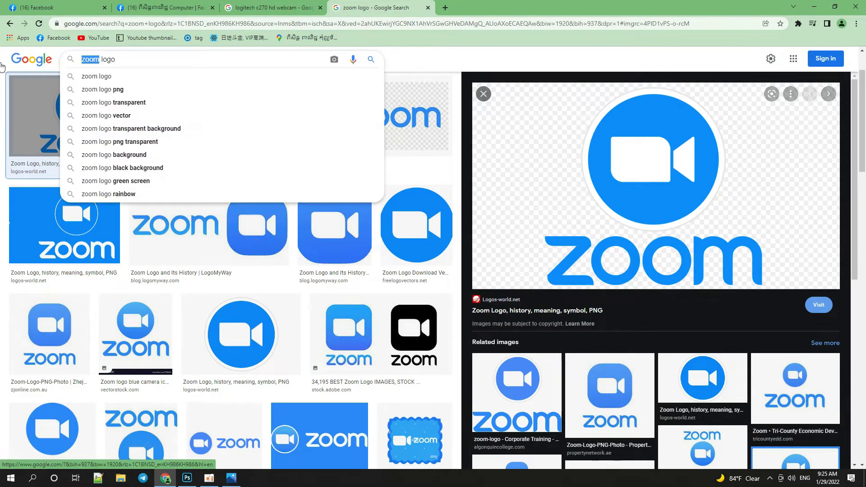
type("google c")
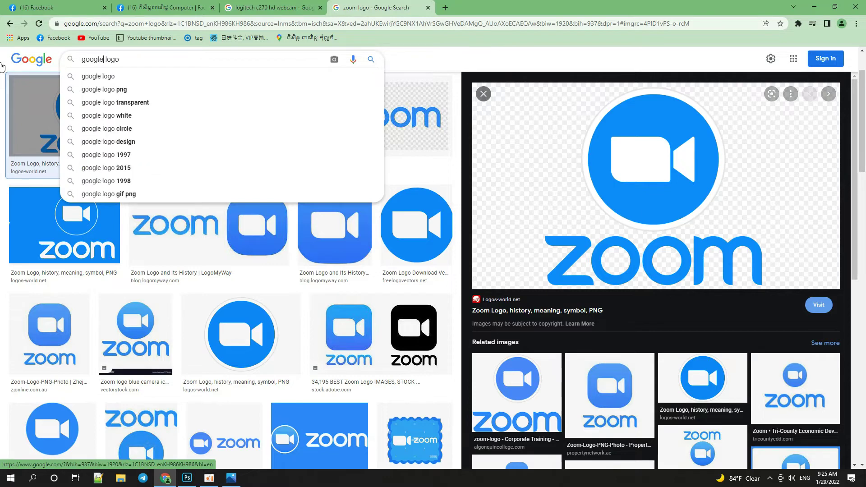
key("BackSpace")
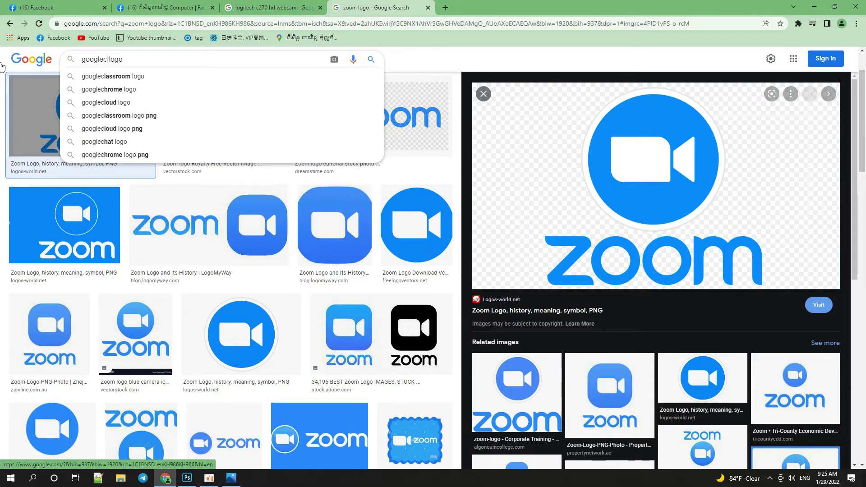
key("Down")
key("Return")
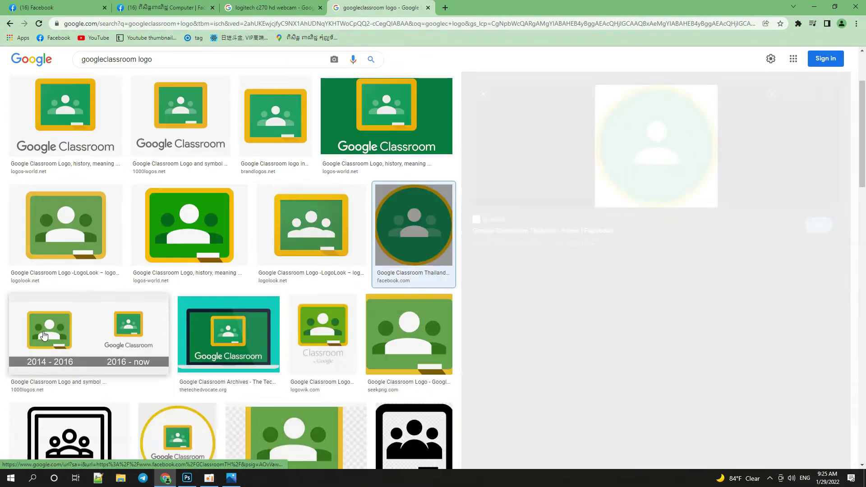
left_click(44, 335)
right_click(627, 153)
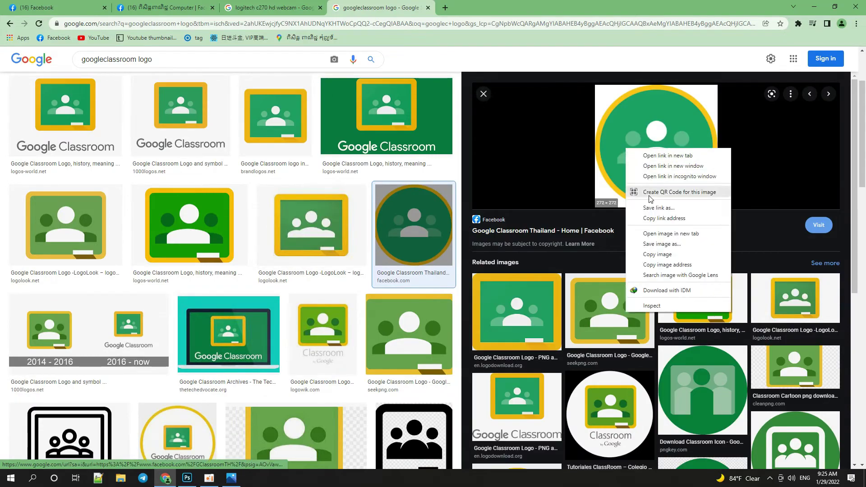
left_click(650, 259)
key("alt+Tab")
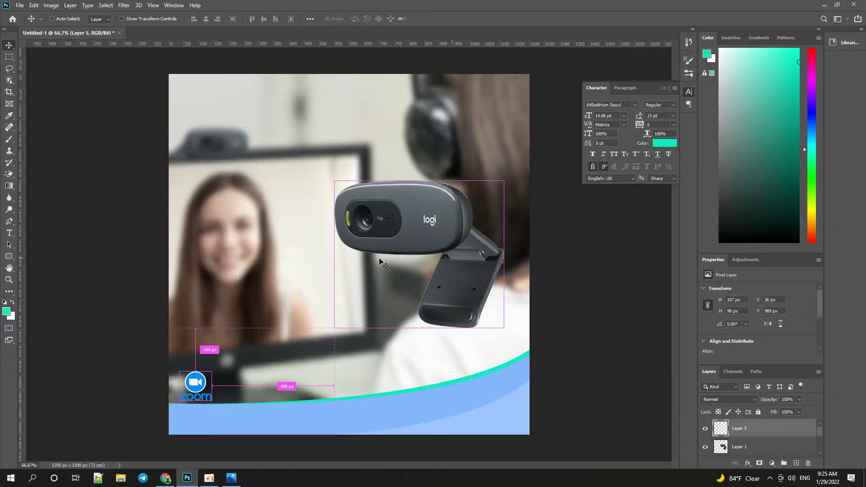
Paste the Classroom logo as Layer 6 and Magic-Erase its white corners.
key("ctrl+v")
key("e")
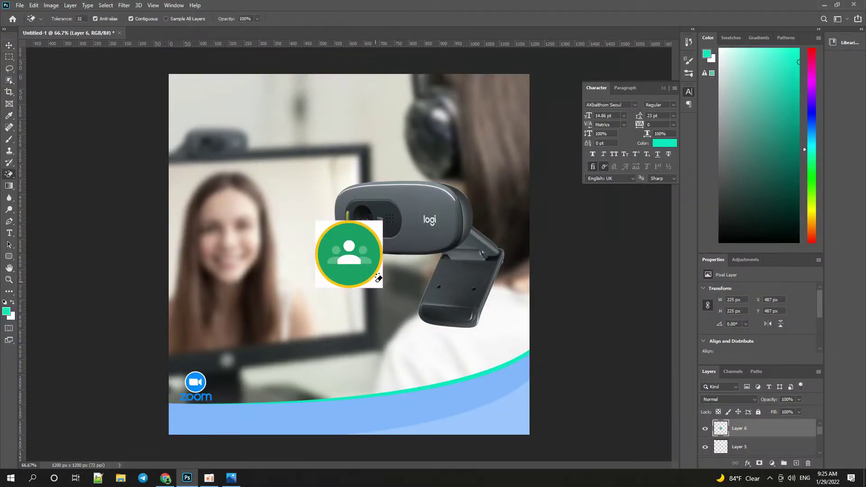
left_click(378, 279)
left_click(382, 225)
left_click(320, 274)
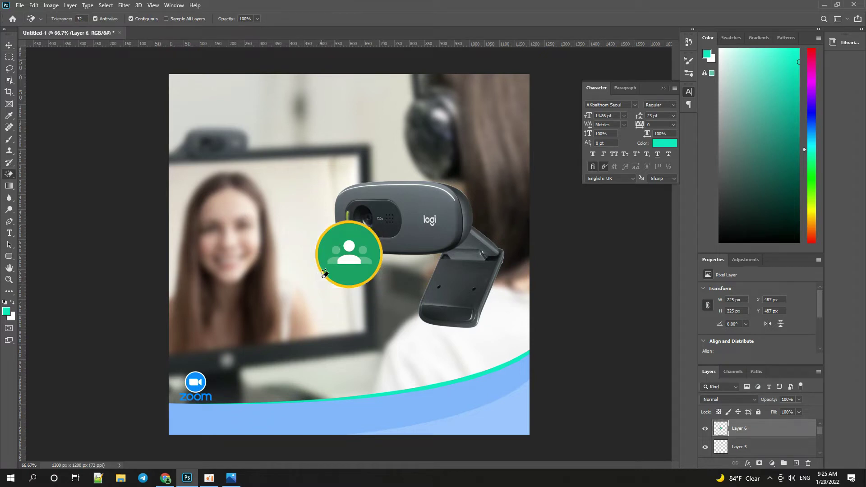
Move the Classroom logo beside the Zoom logo and shrink it to match.
key("v")
left_click_drag(343, 269, 250, 382)
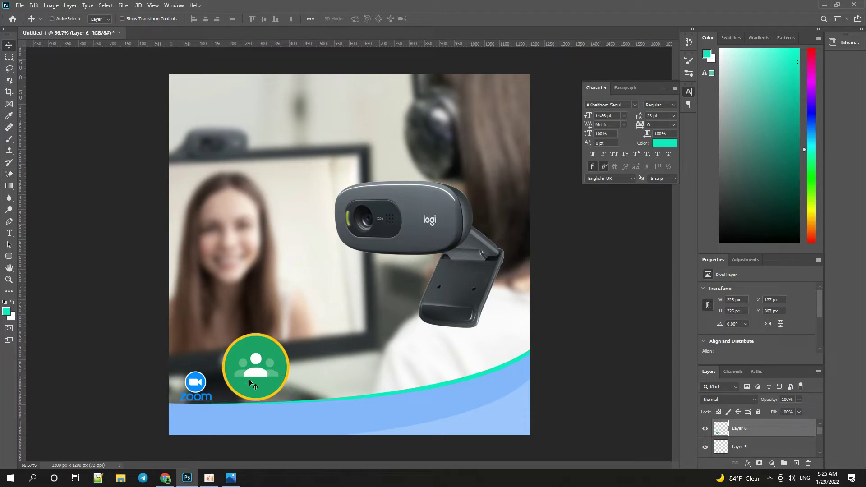
key("ctrl+t")
left_click_drag(289, 333, 249, 370)
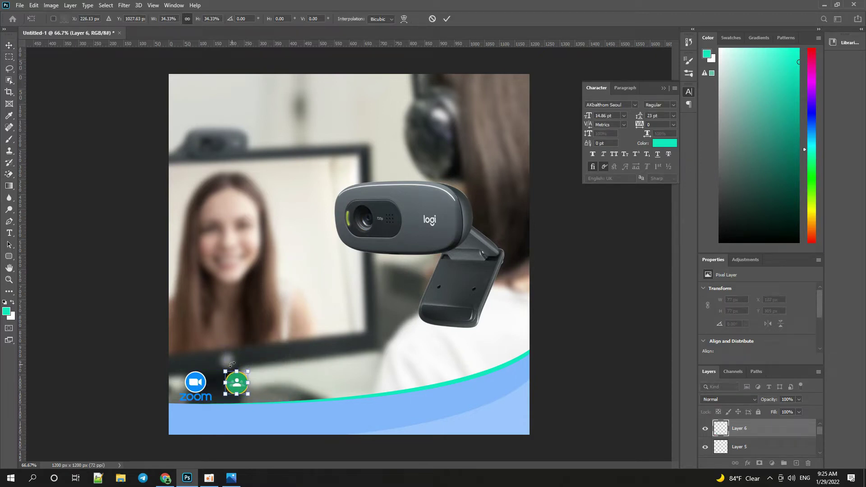
key("Return")
key("alt+Tab")
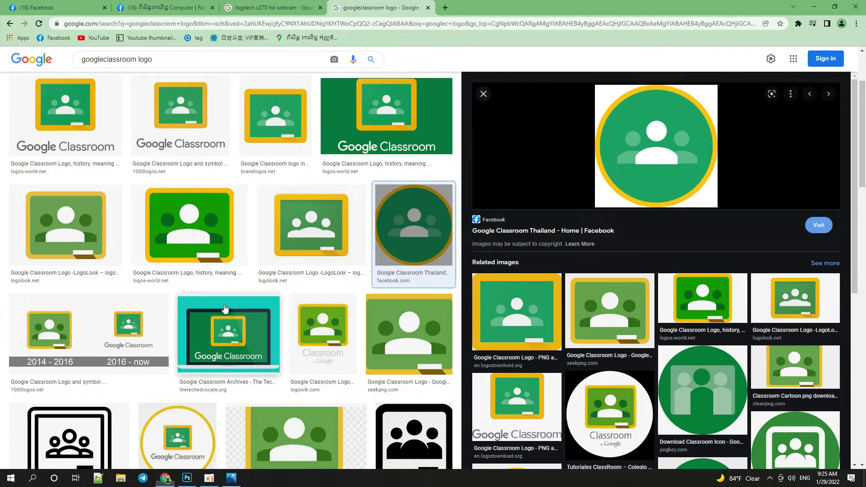
Search images for 'skype logo', copy the first result and paste it into the ad as Layer 7.
left_click_drag(135, 64, 45, 63)
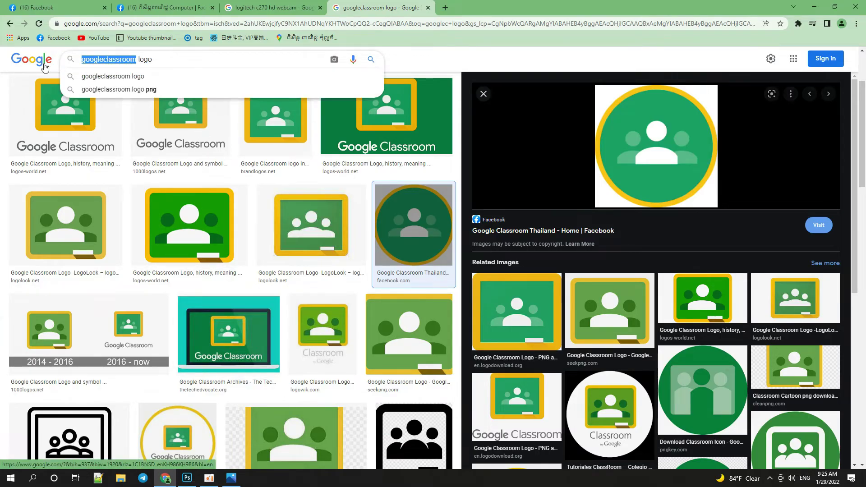
type("skype")
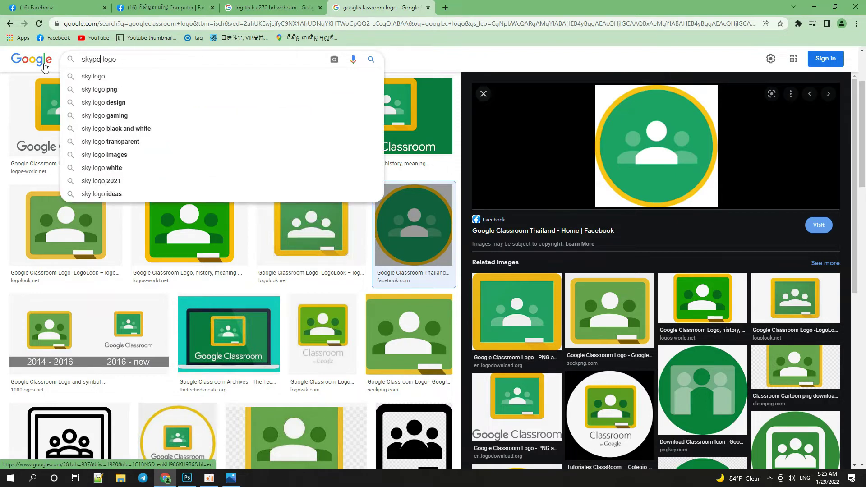
key("Return")
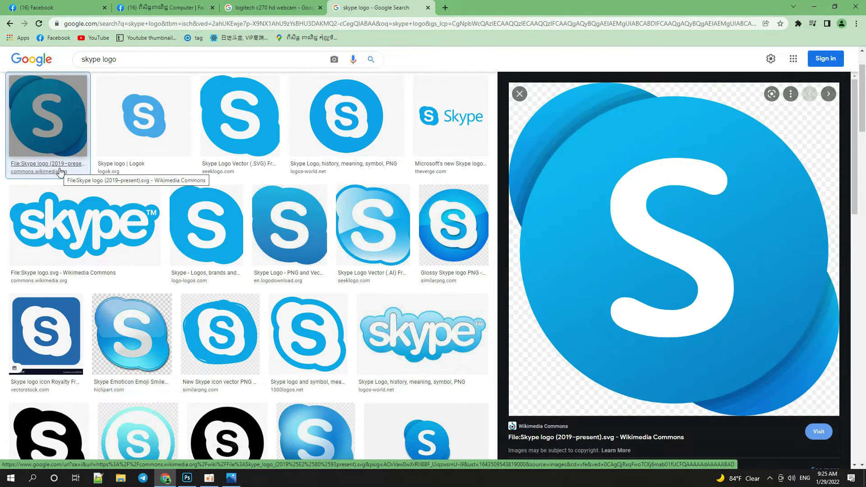
right_click(583, 290)
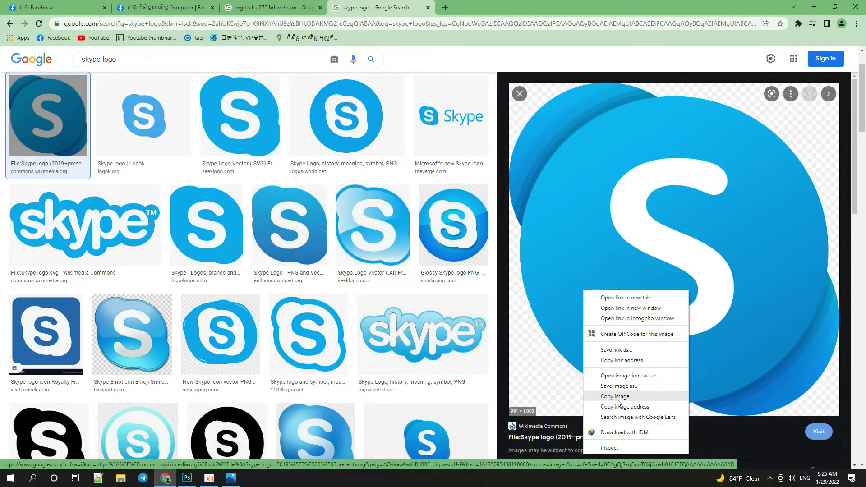
left_click(617, 400)
key("alt+Tab")
key("ctrl+v")
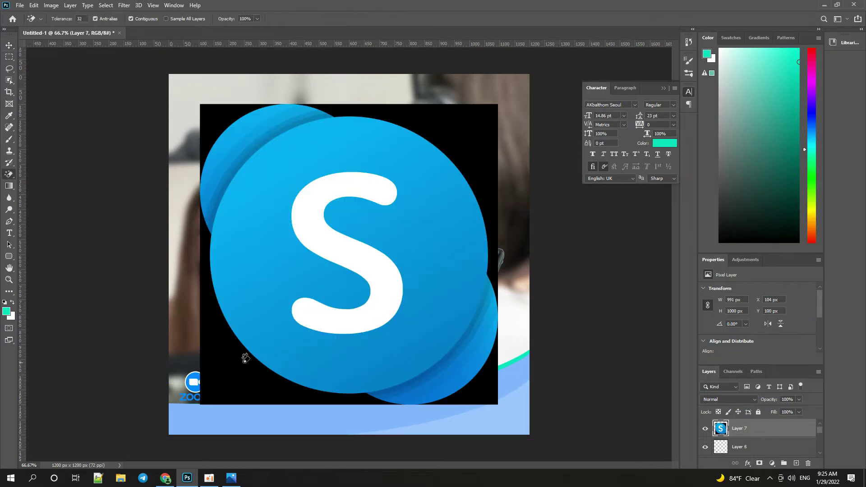
Erase the black background from the four corners of the Skype logo.
left_click(221, 372)
left_click(473, 136)
left_click(494, 375)
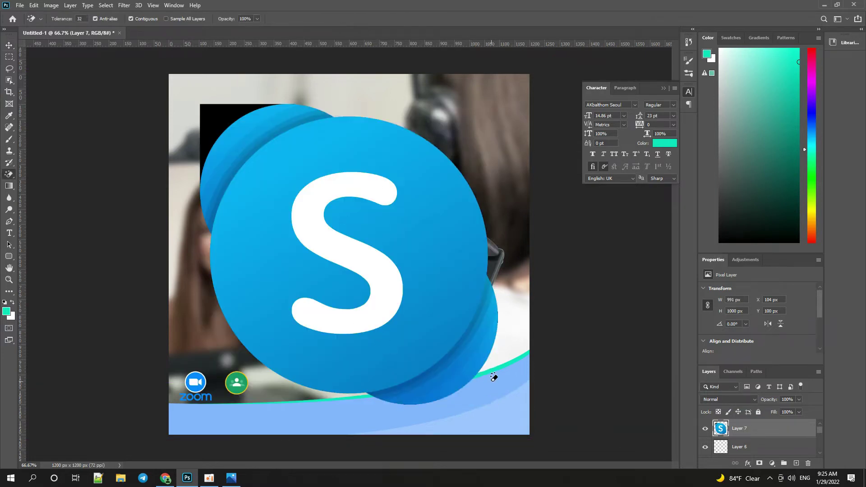
left_click(210, 113)
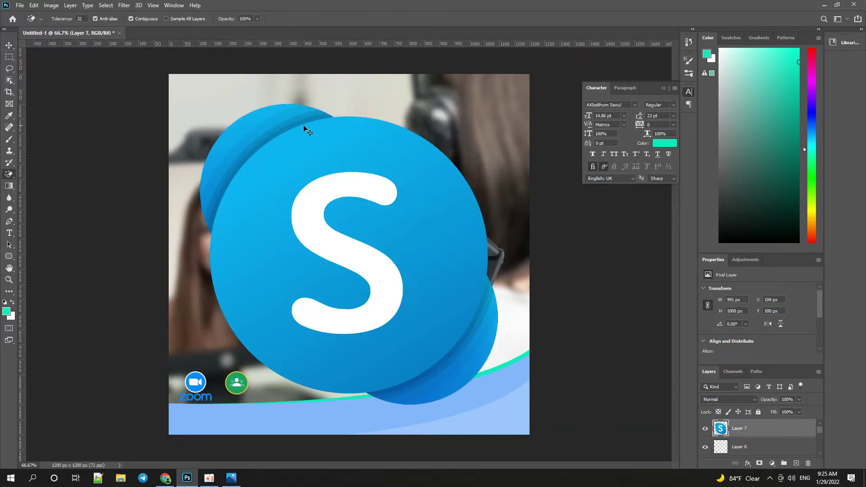
Shrink the Skype logo to about 85 × 87 px.
key("ctrl+t")
left_click_drag(498, 104, 277, 383)
scroll(280, 390, "up", 1)
scroll(281, 391, "up", 1)
key("Return")
Line up the Classroom and Skype icons in a row next to the Zoom icon.
key("e")
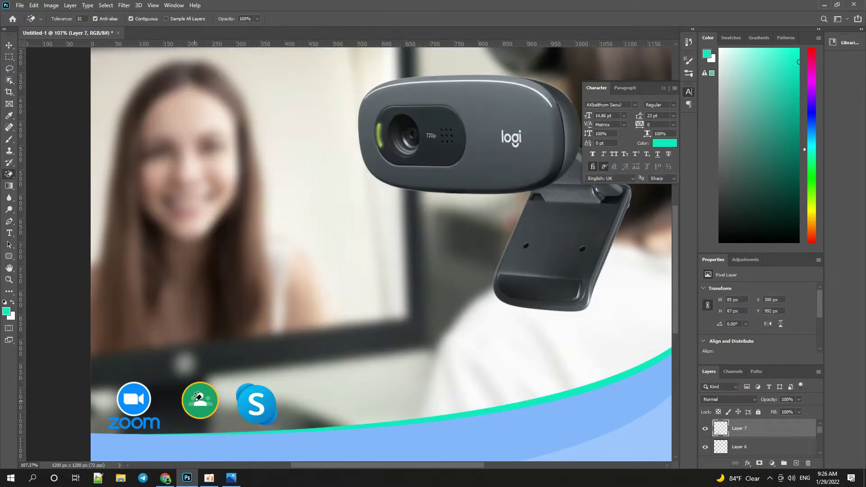
key("v")
left_click_drag(218, 392, 203, 394)
left_click_drag(252, 407, 234, 408)
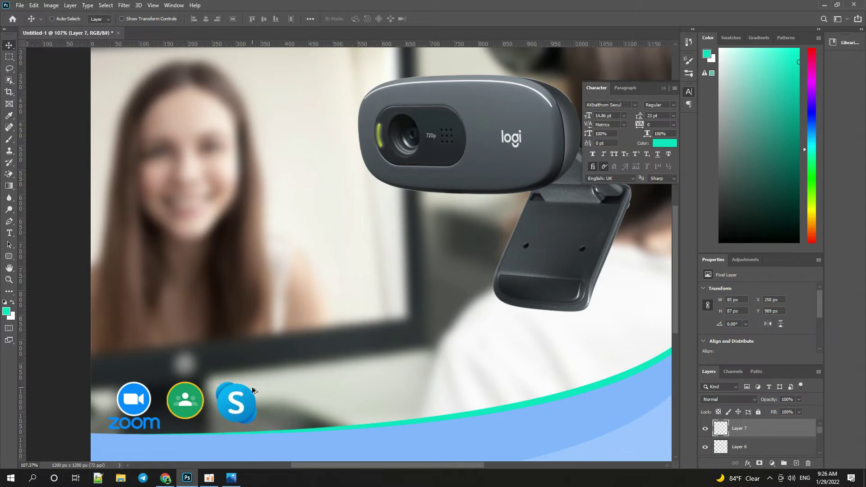
scroll(296, 340, "down", 8)
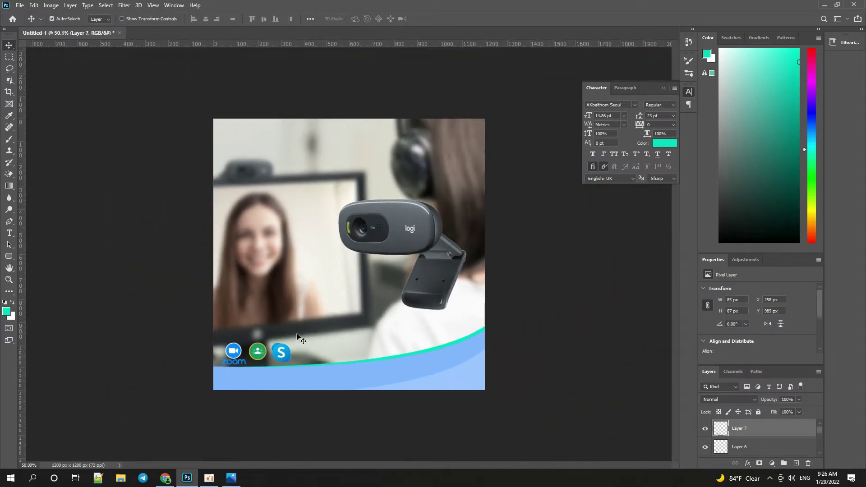
key("alt+Tab")
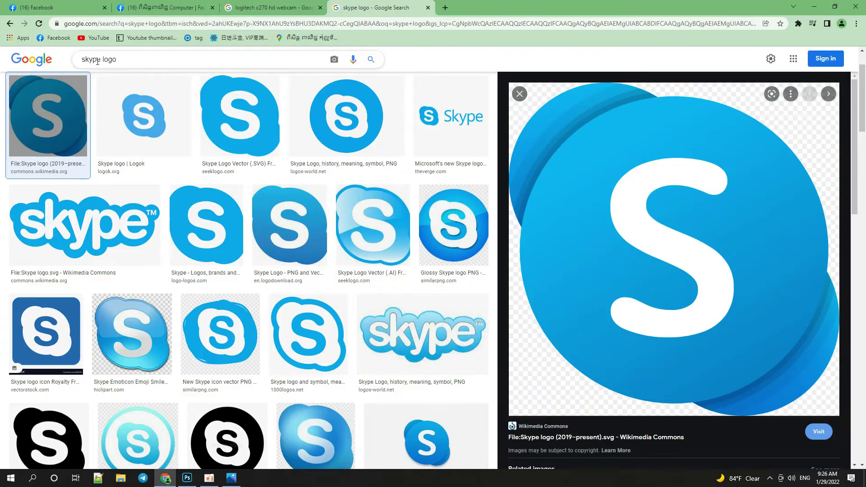
Change the Chrome search text to 'lin logo' without searching, then return to Photoshop.
left_click_drag(101, 60, 61, 67)
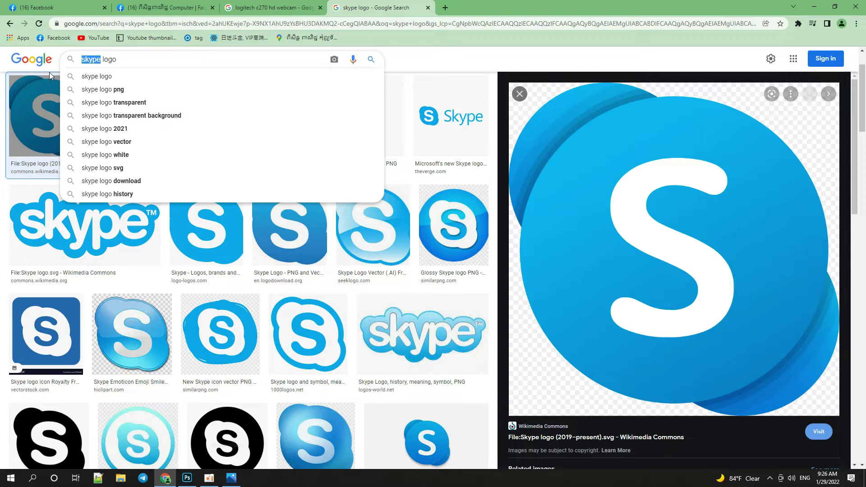
type("lin")
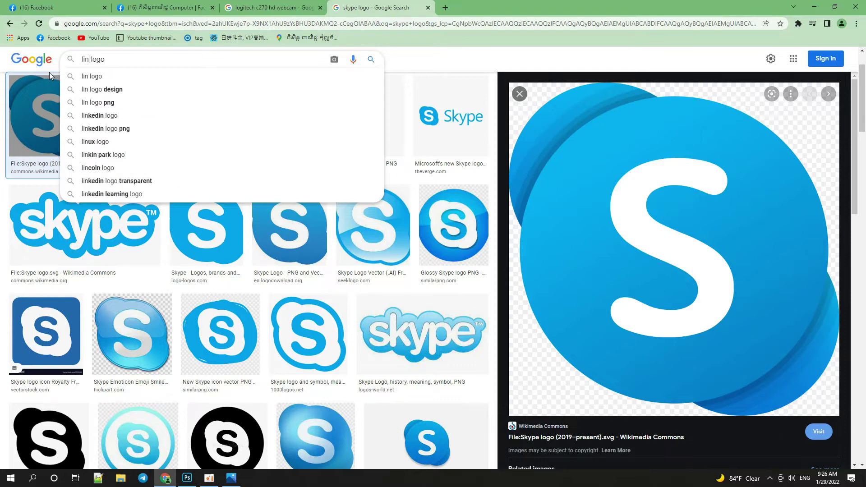
key("alt+Tab")
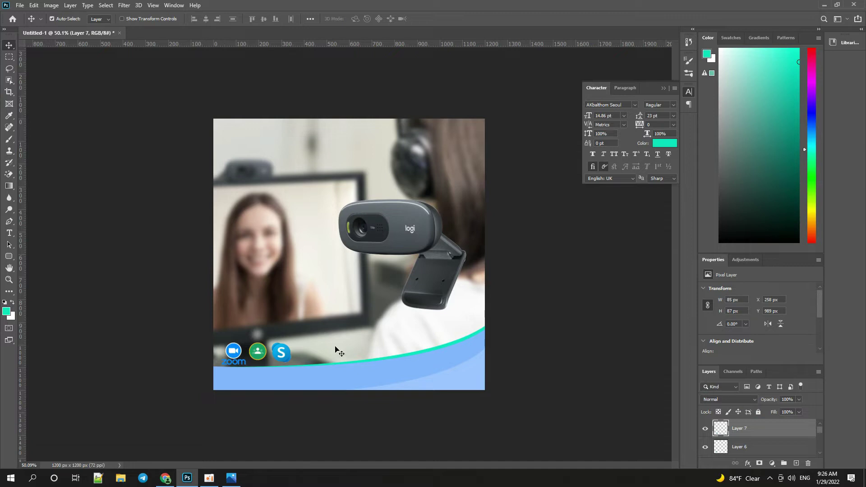
Add 50 pt cyan 'C270' text near the top-left corner of the ad.
key("t")
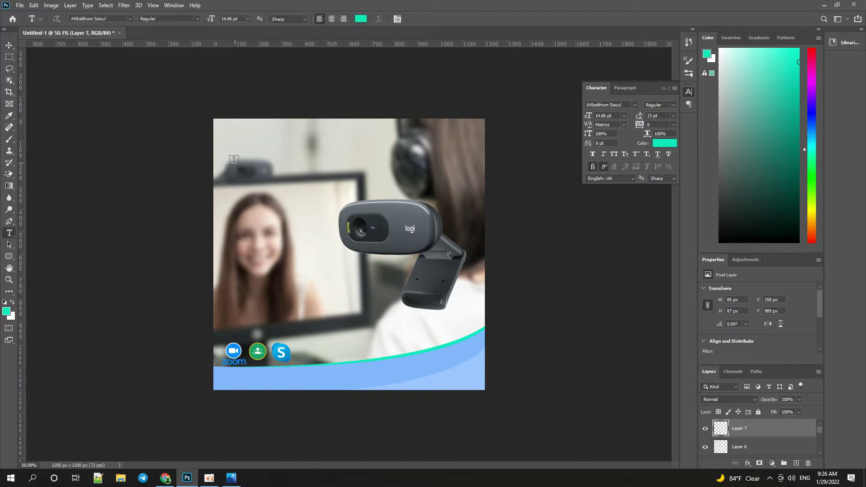
left_click(231, 145)
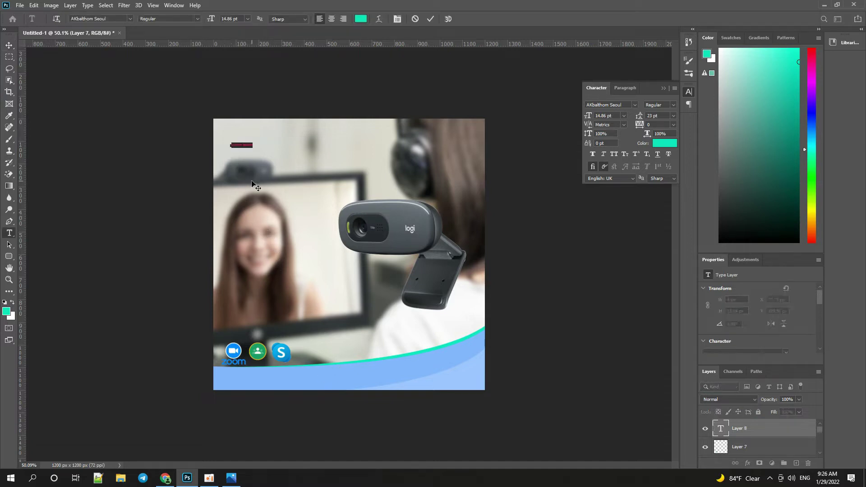
left_click(222, 18)
key("Return")
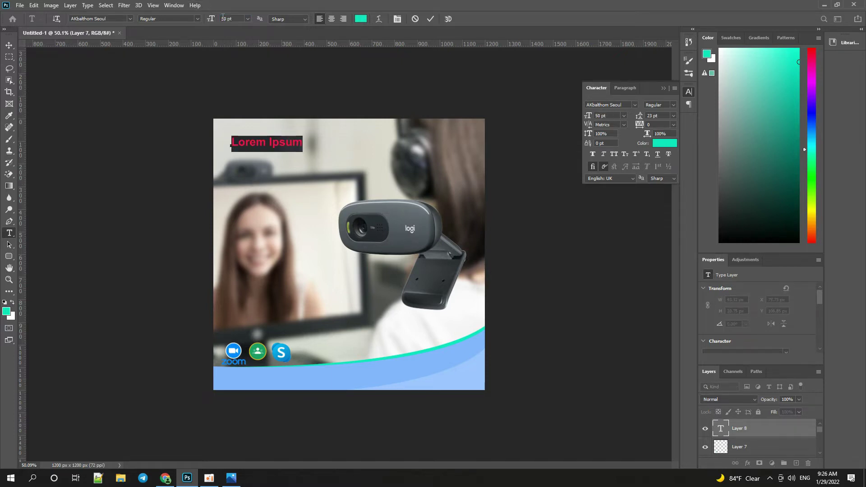
type("C2")
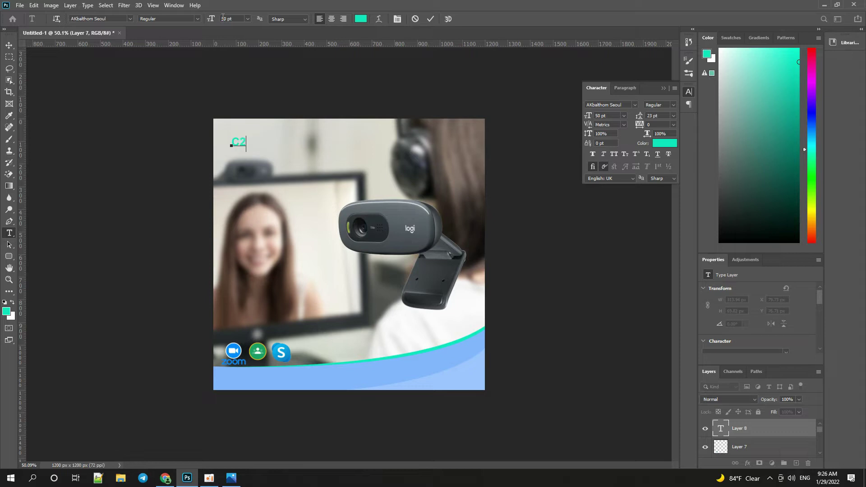
type("70")
Commit the C270 text, search images for 'Logitech logo' and preview the green logo.
left_click(10, 46)
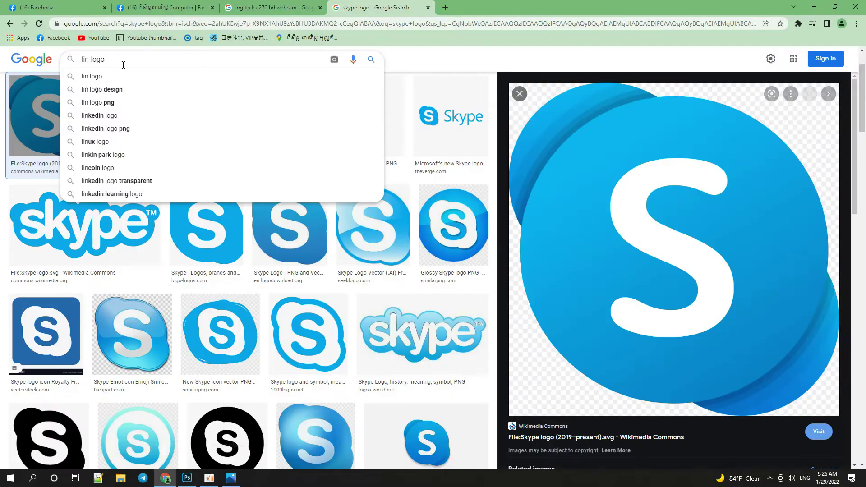
left_click_drag(123, 65, 5, 49)
key("Left")
key("Delete")
key("Delete")
key("Delete")
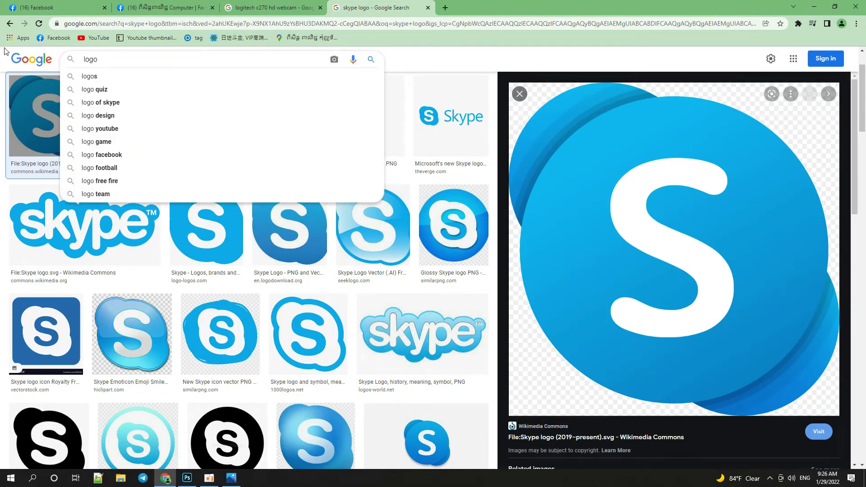
type("Log")
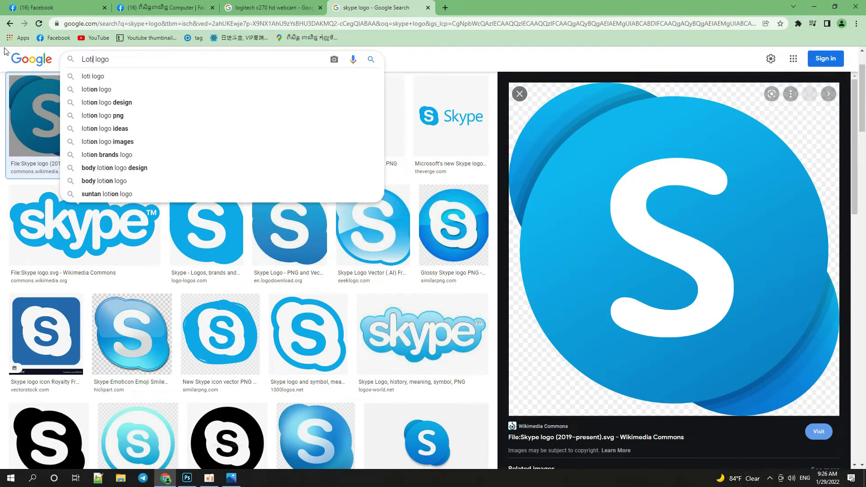
type("itech")
key("Return")
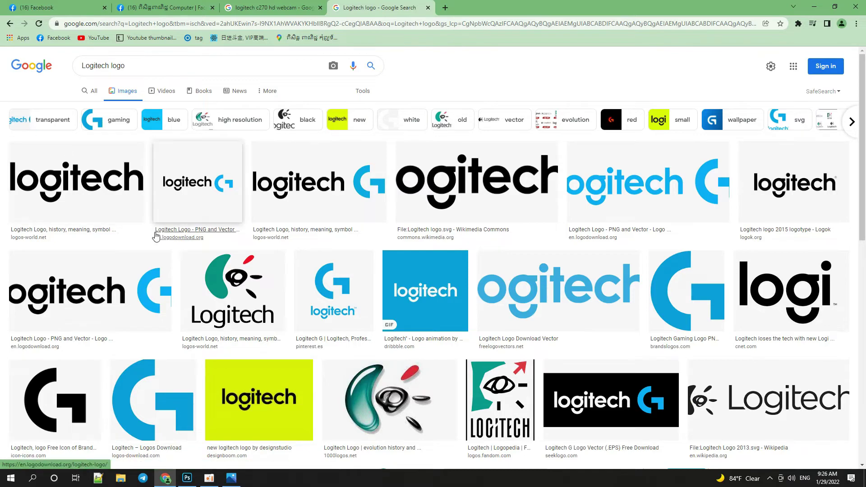
left_click(231, 293)
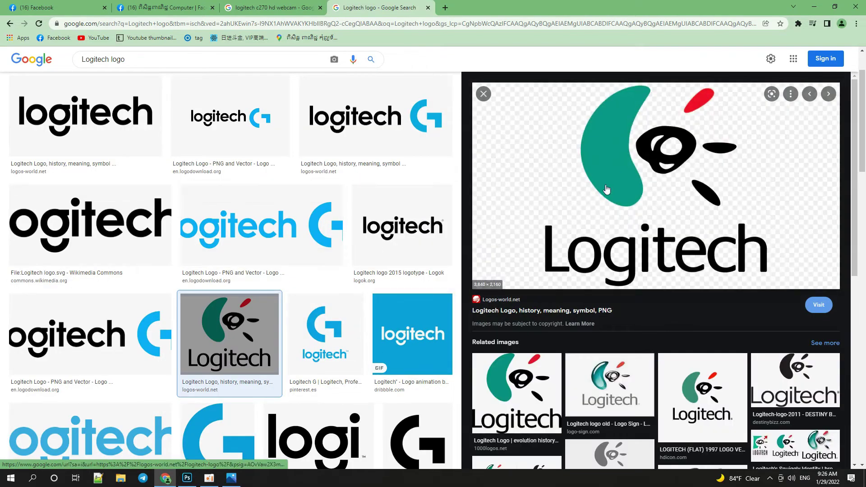
Save the logo as Logitech-Logo-1997-2012 (2).png and open it in Adobe Photoshop 2020.
right_click(617, 161)
left_click(653, 256)
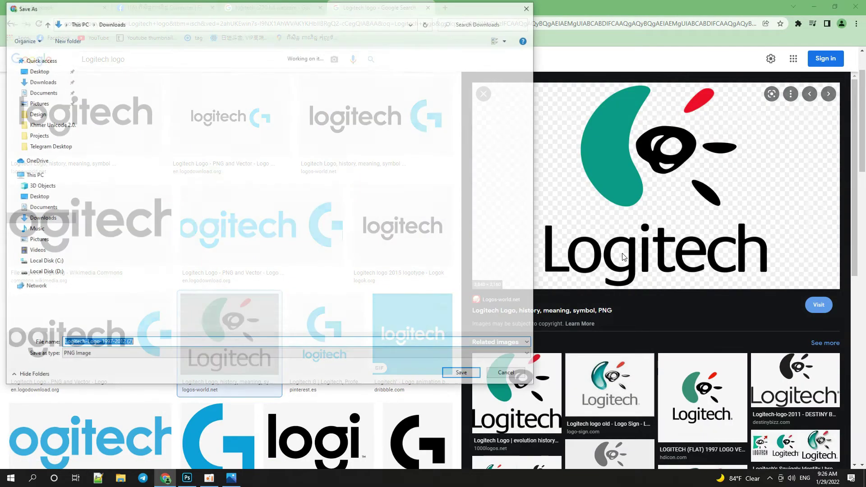
key("Return")
left_click(20, 456)
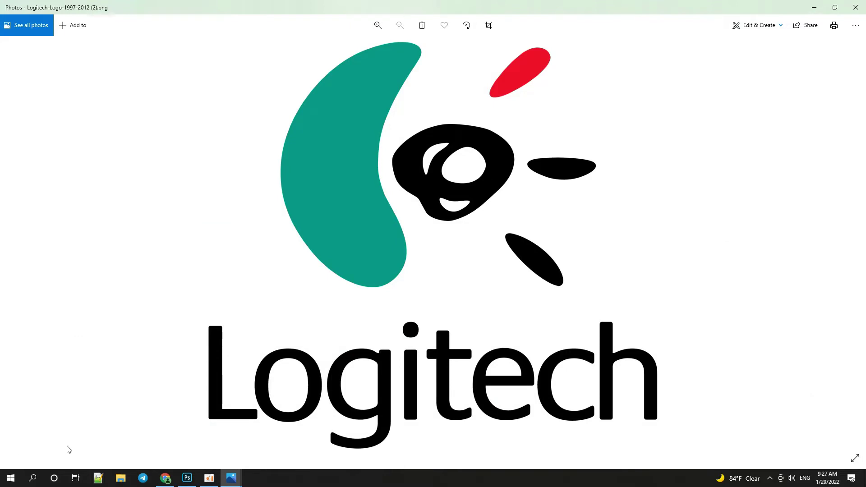
left_click(857, 25)
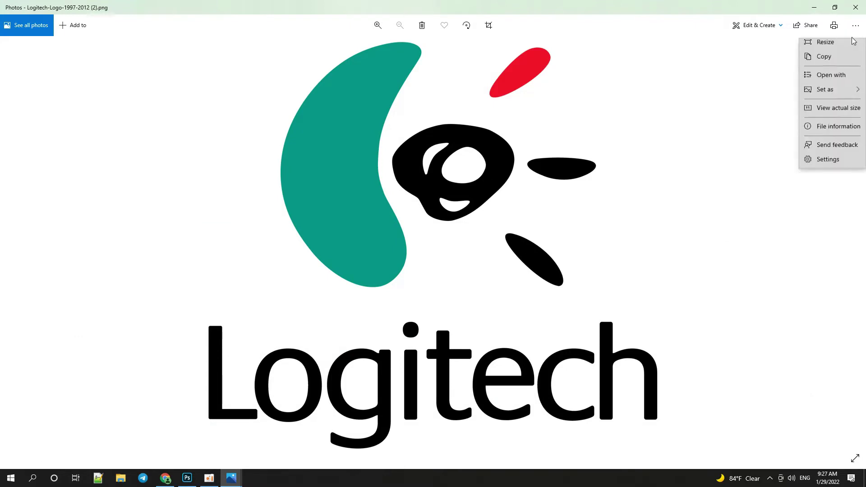
left_click(824, 110)
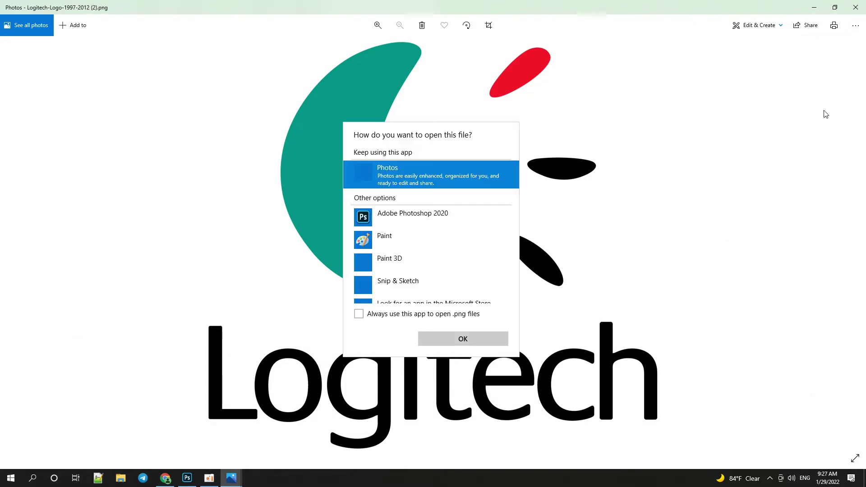
double_click(420, 218)
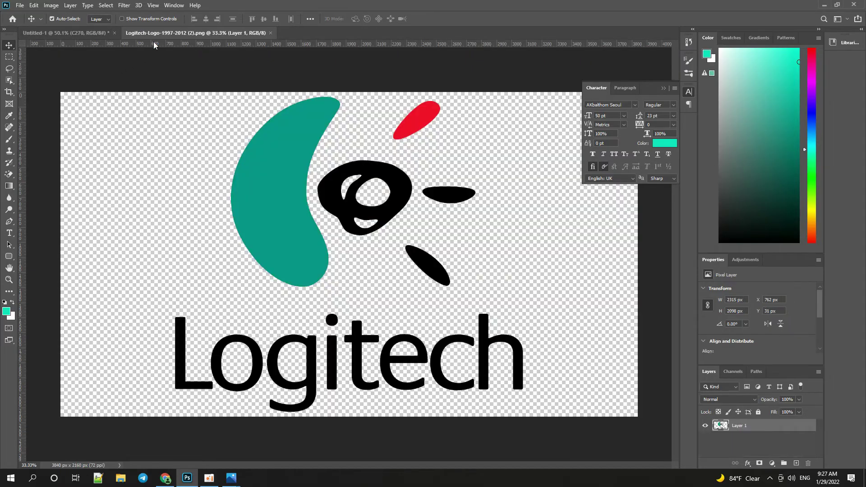
Bring the Logitech logo into the ad and scale it down to badge size.
left_click_drag(173, 35, 4, 159)
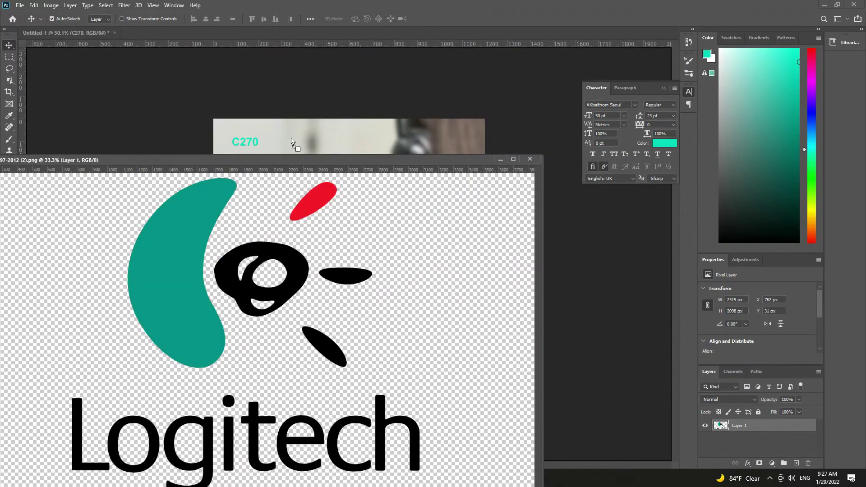
left_click(528, 159)
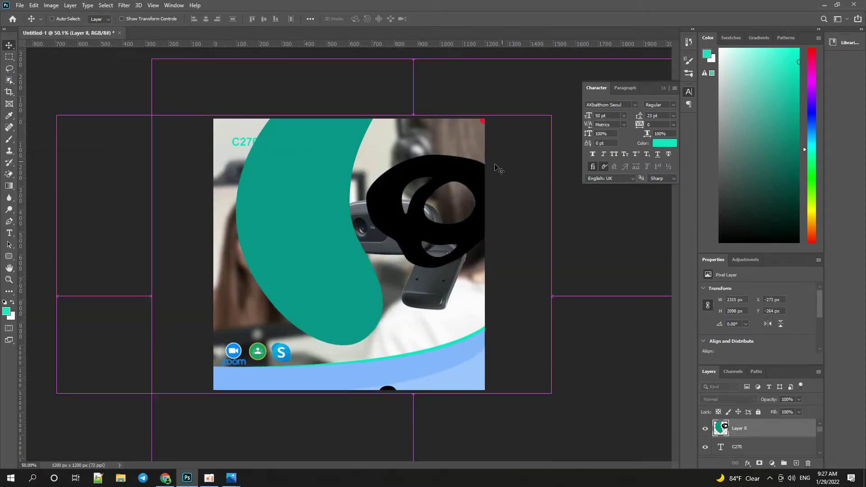
key("ctrl+t")
scroll(490, 162, "down", 5)
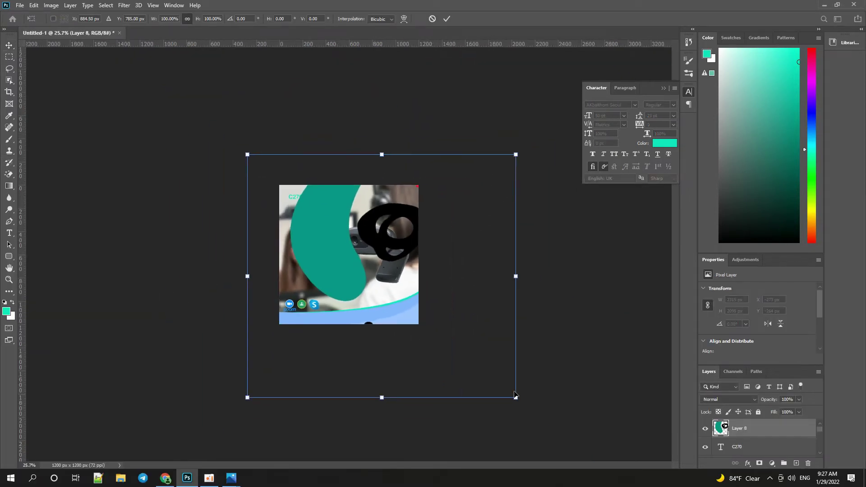
left_click_drag(520, 399, 324, 225)
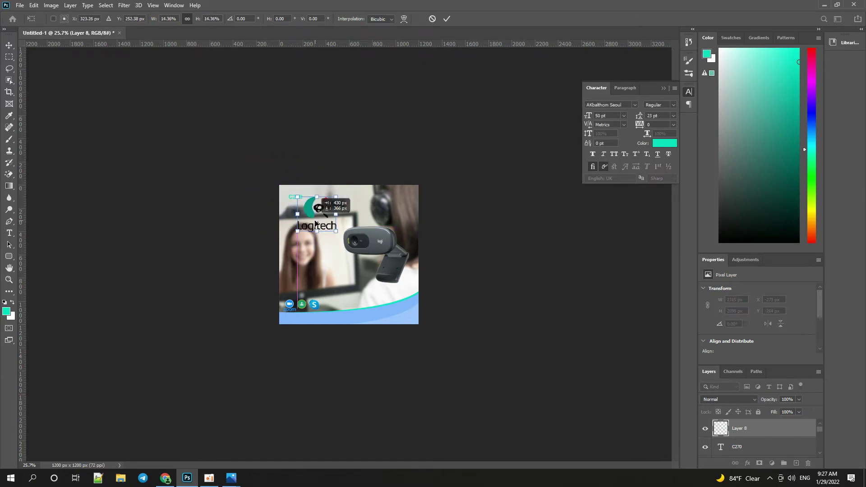
scroll(296, 197, "up", 2)
scroll(296, 196, "up", 5)
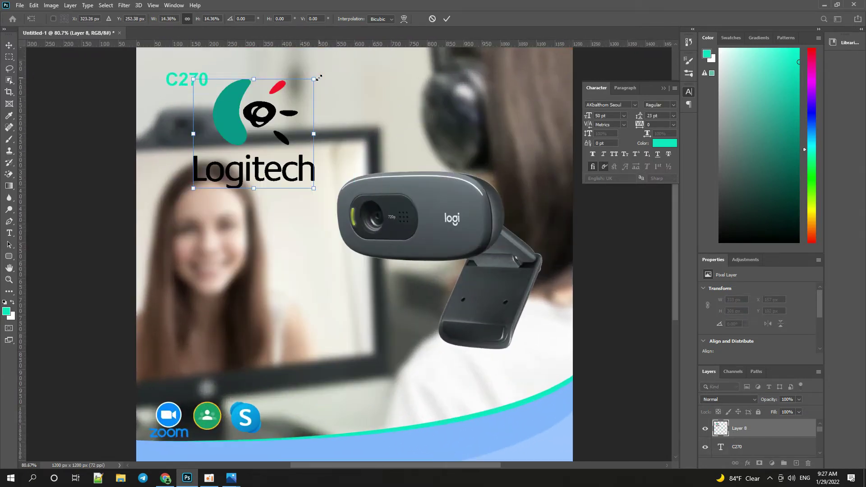
left_click_drag(319, 77, 241, 140)
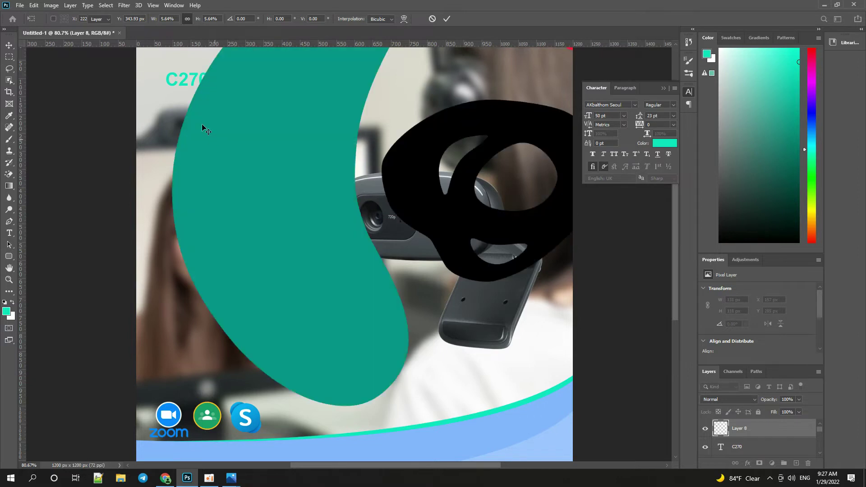
key("Return")
Place the logo top-left and the C270 text beside it, enlarged to 175%.
left_click_drag(186, 90, 259, 141)
left_click_drag(209, 160, 189, 78)
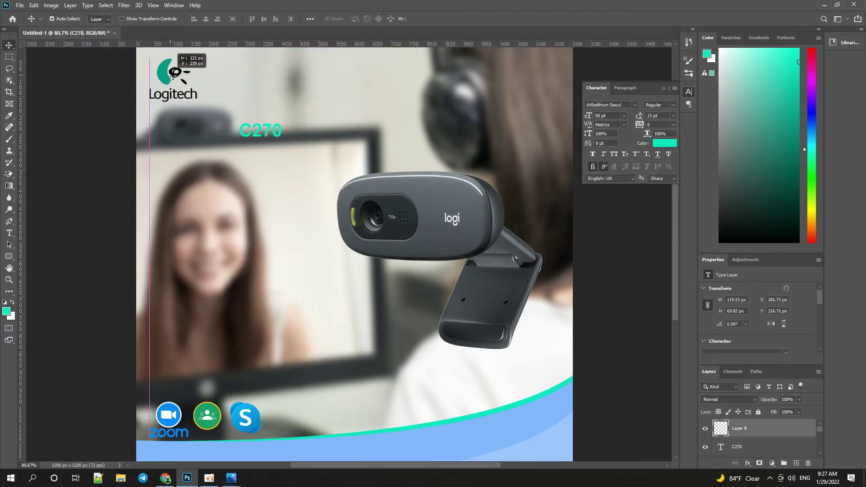
key("ctrl+minus")
left_click_drag(255, 148, 301, 110)
key("ctrl+t")
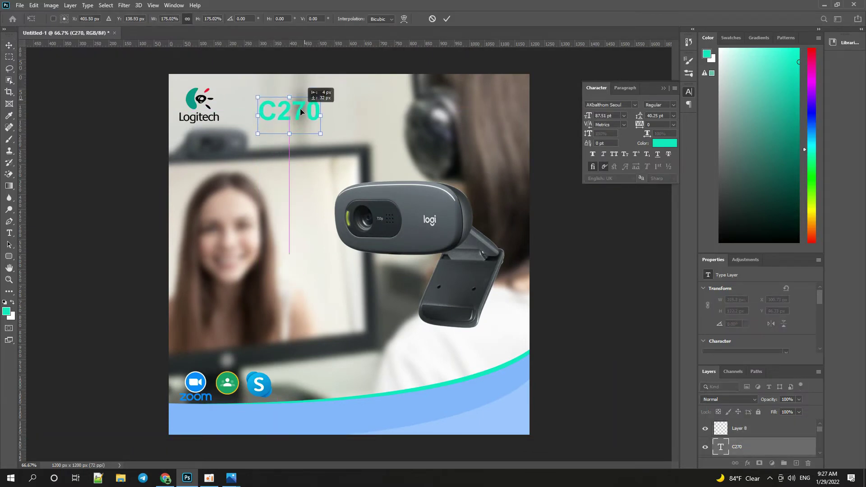
key("Return")
Search images for 'logitech c270', preview the three-view webcam photo, and nudge the C270 heading left.
left_click(165, 477)
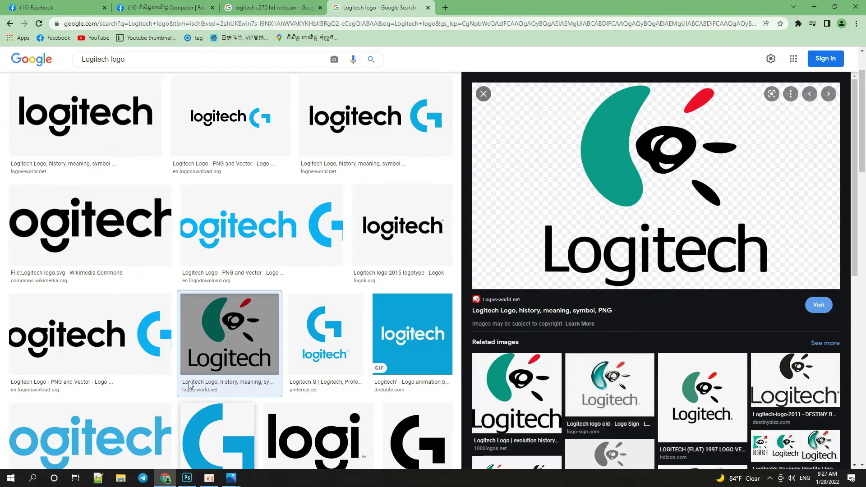
double_click(113, 60)
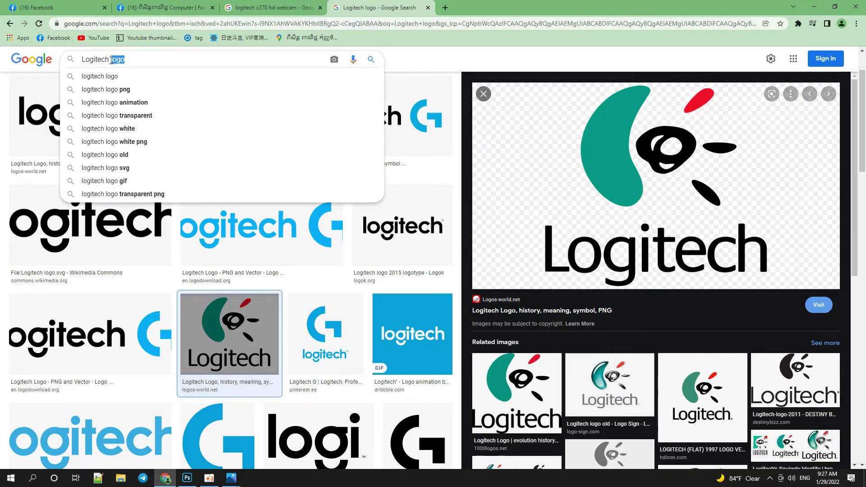
type("c")
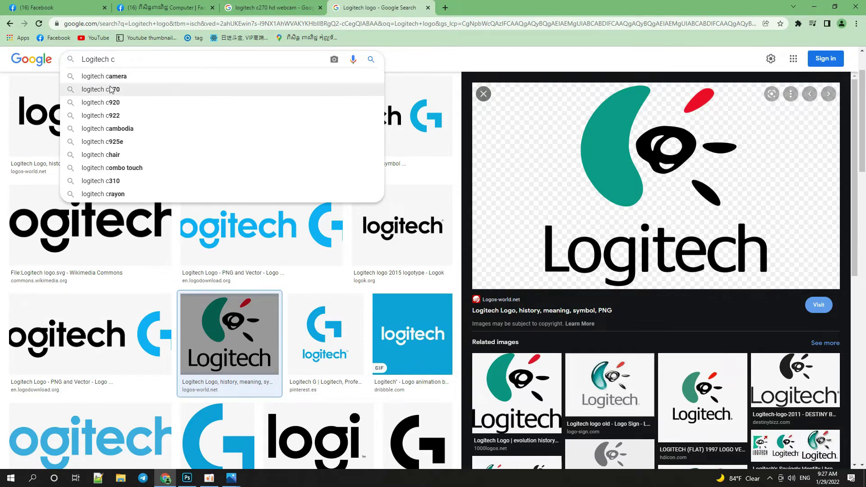
left_click(131, 90)
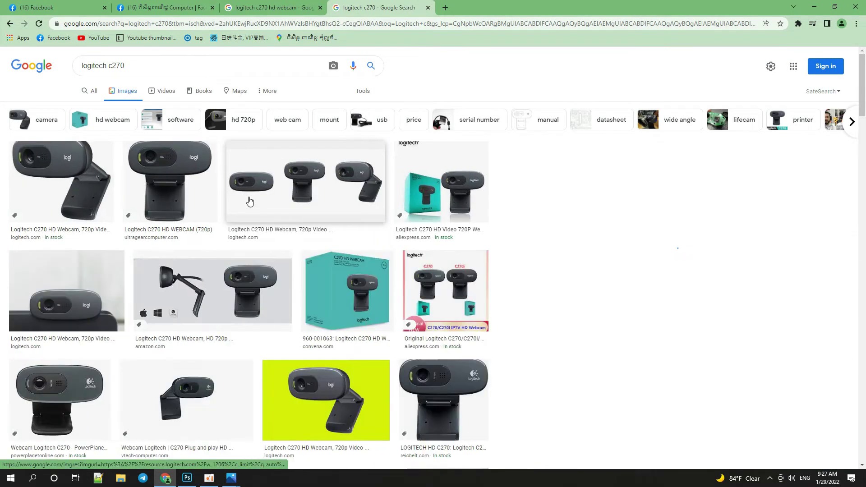
left_click(249, 201)
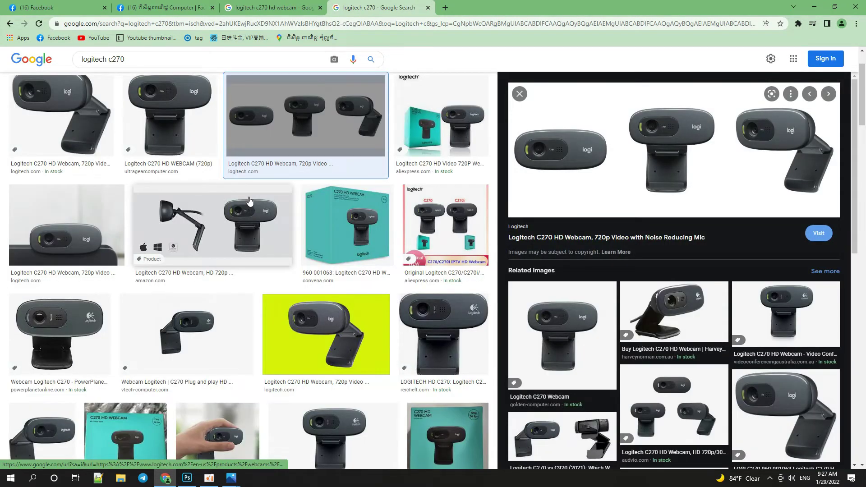
key("alt+Tab")
left_click_drag(301, 115, 287, 112)
Add 'HD WebCam' after C270, capitalizing the C, and color the whole heading dark green.
double_click(287, 103)
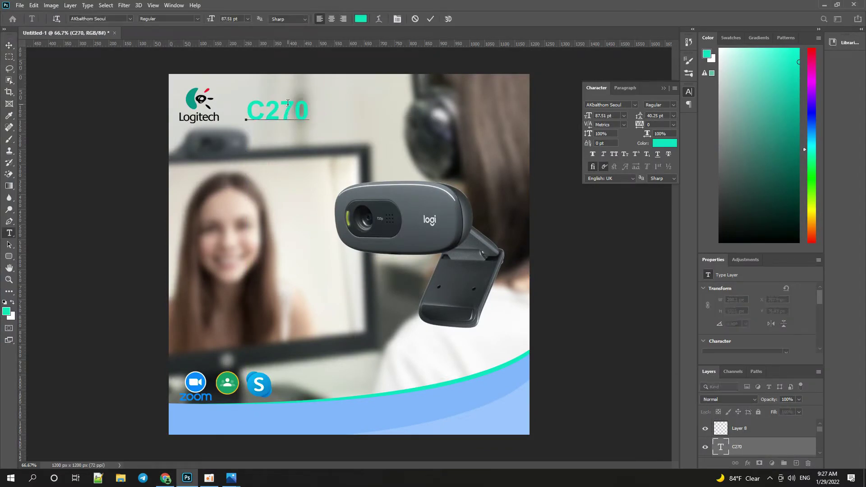
type("HD Web")
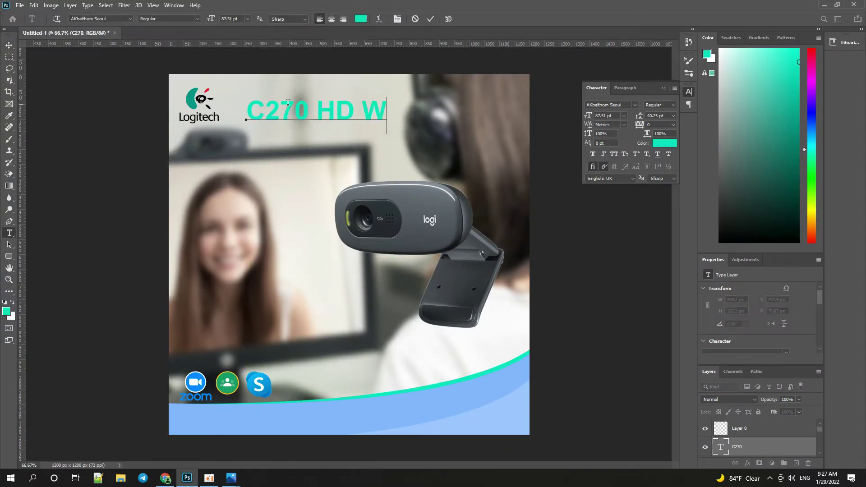
type("cam")
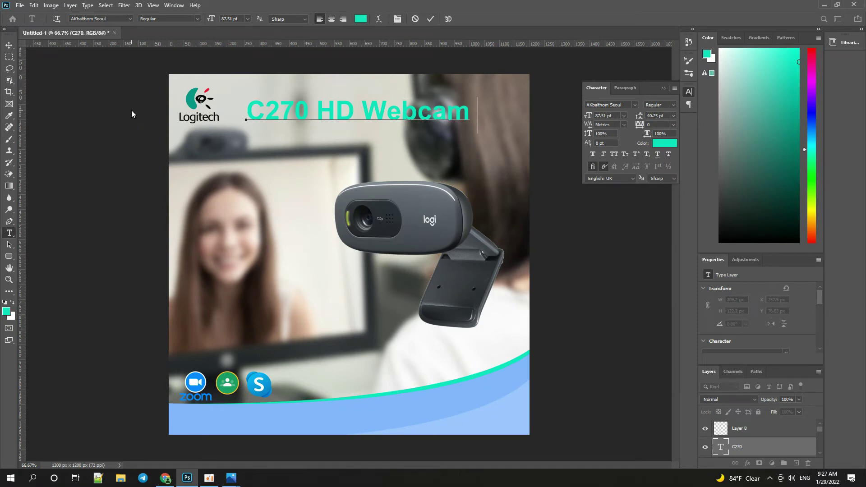
left_click(422, 115)
left_click_drag(423, 114, 428, 115)
type("C")
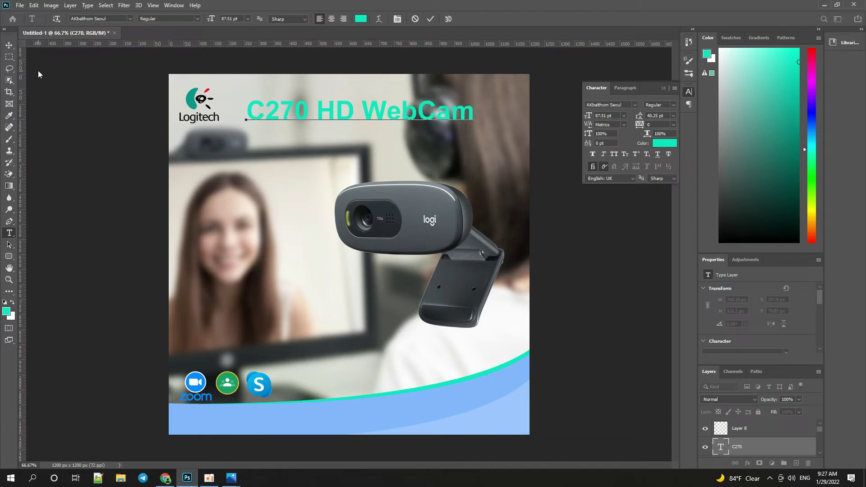
key("ctrl+a")
left_click(797, 204)
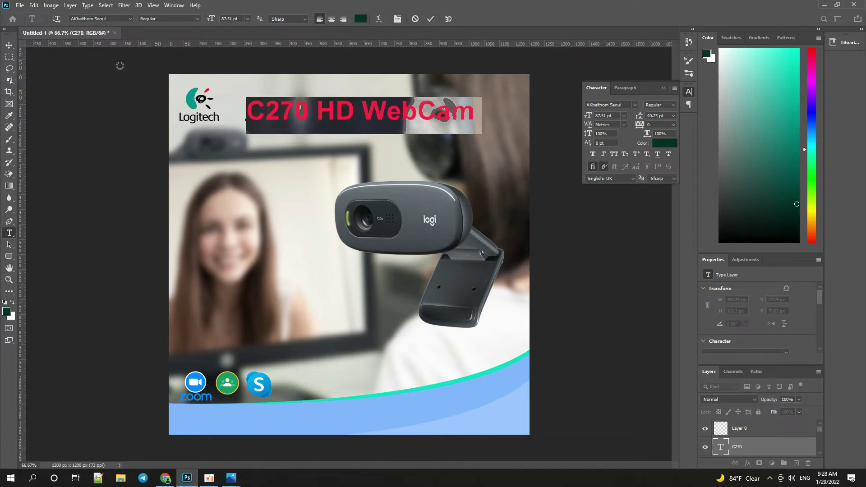
left_click(9, 45)
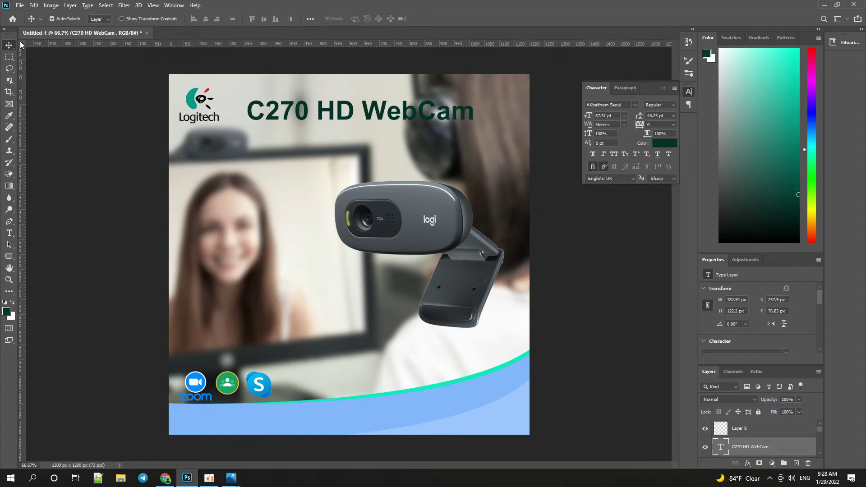
key("ctrl+minus")
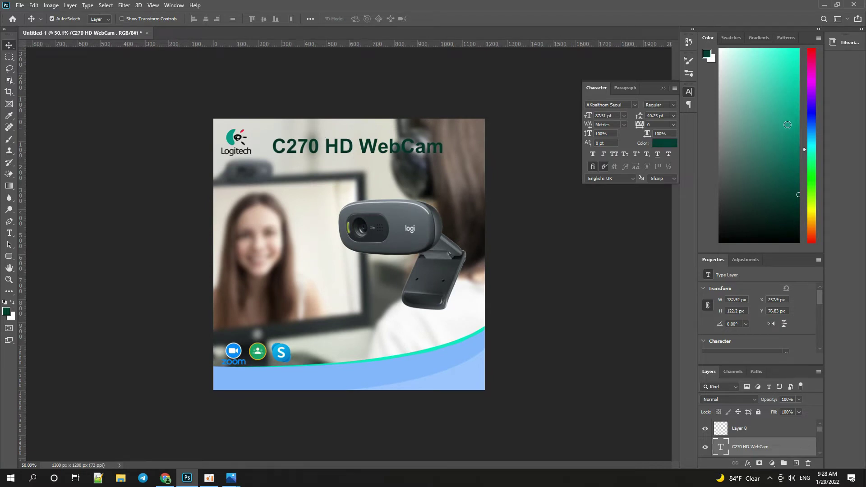
Raise the webcam slightly and line up the Skype, contacts and Zoom icons along the right curve.
left_click(794, 164)
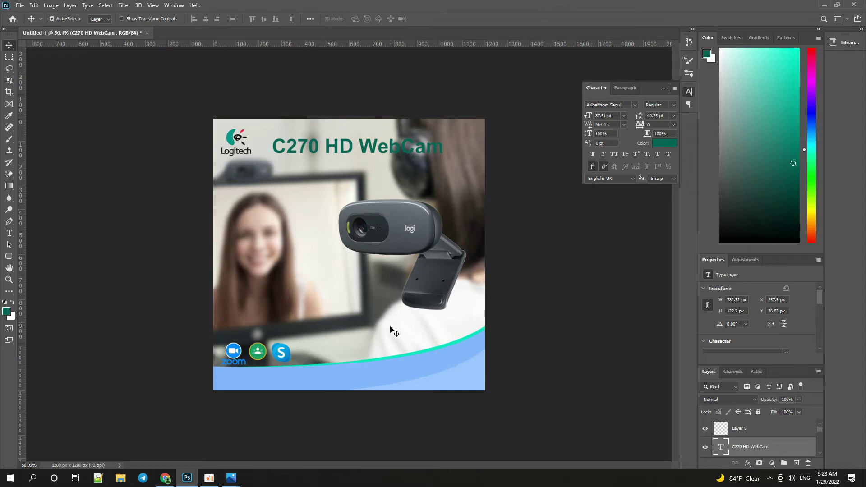
mouse_move(391, 251)
left_mouse_down()
mouse_move(381, 245)
mouse_move(388, 242)
left_mouse_up()
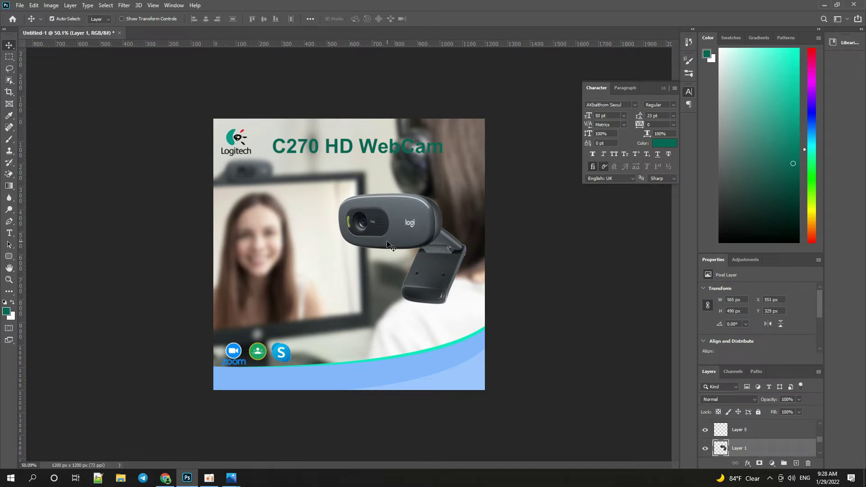
left_click_drag(284, 355, 381, 359)
left_click_drag(266, 356, 418, 357)
left_click_drag(237, 361, 450, 346)
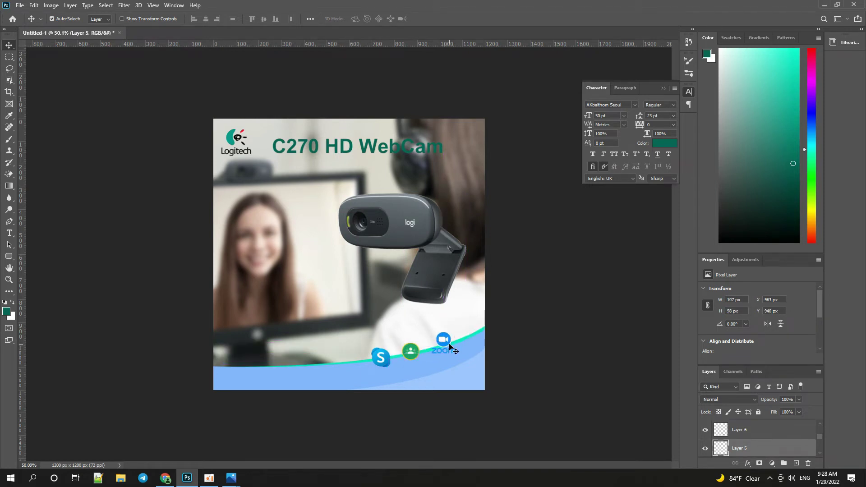
key("alt+Tab")
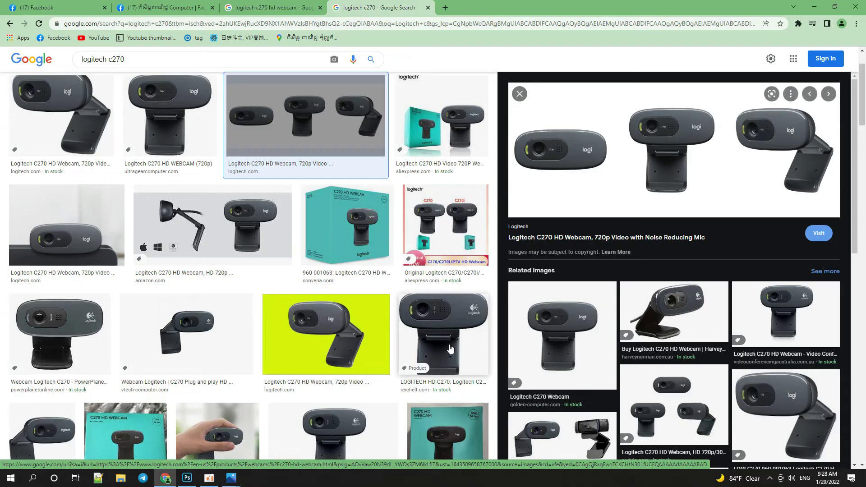
key("alt+Tab")
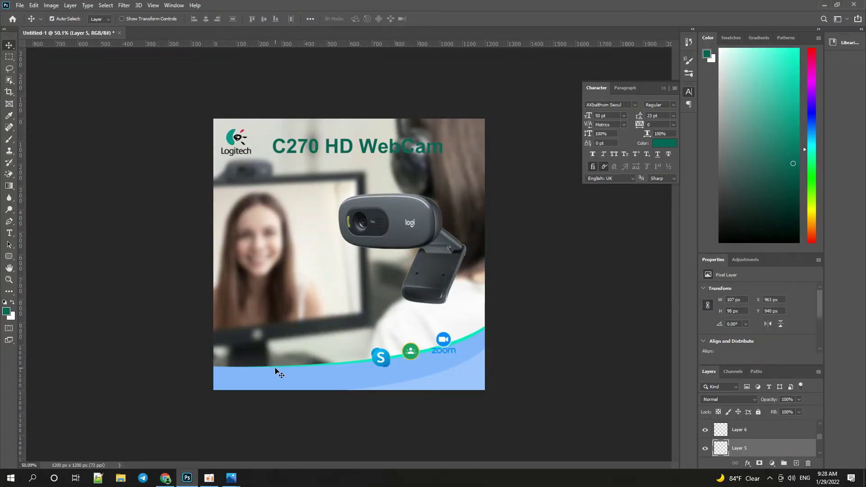
Add a white TEL line with two phone numbers on the bottom blue band.
key("t")
left_click(222, 383)
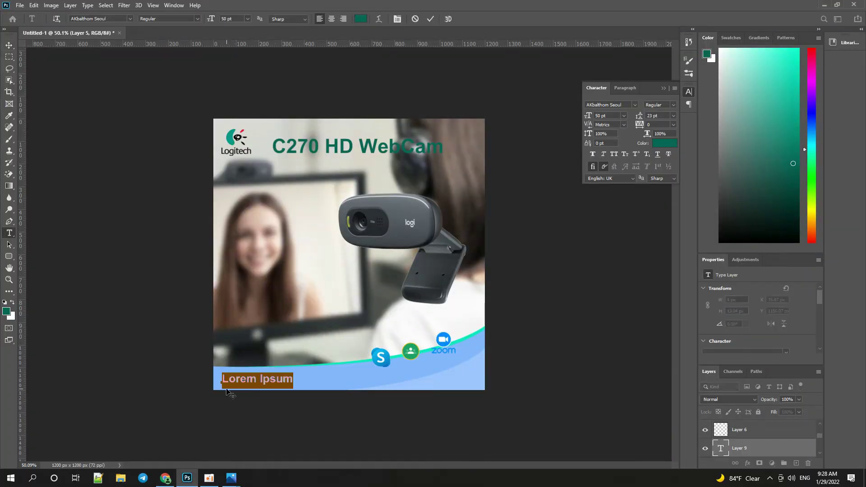
type("TEL:")
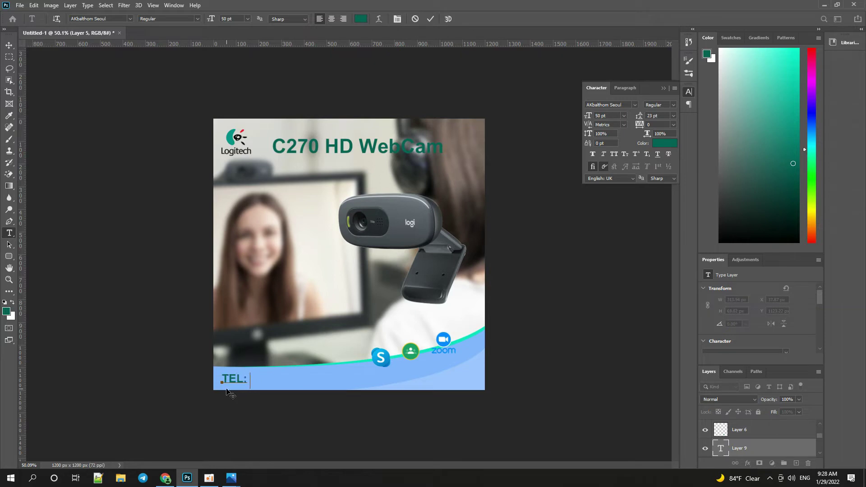
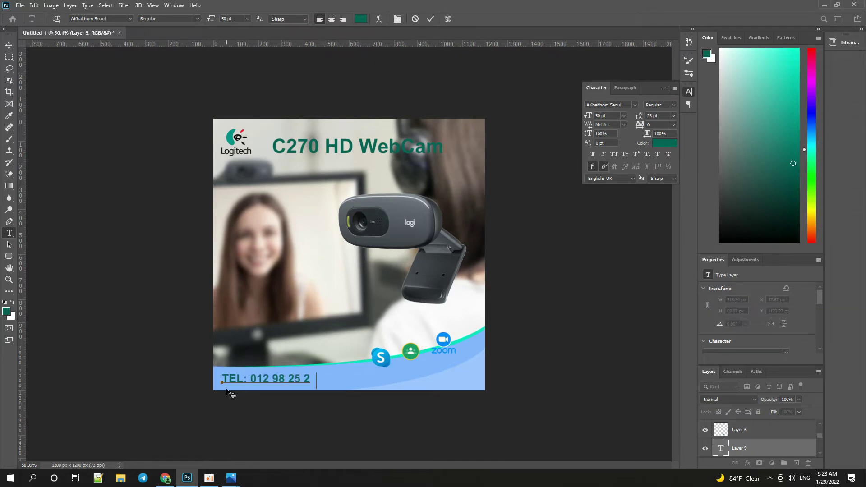
key("ctrl+a")
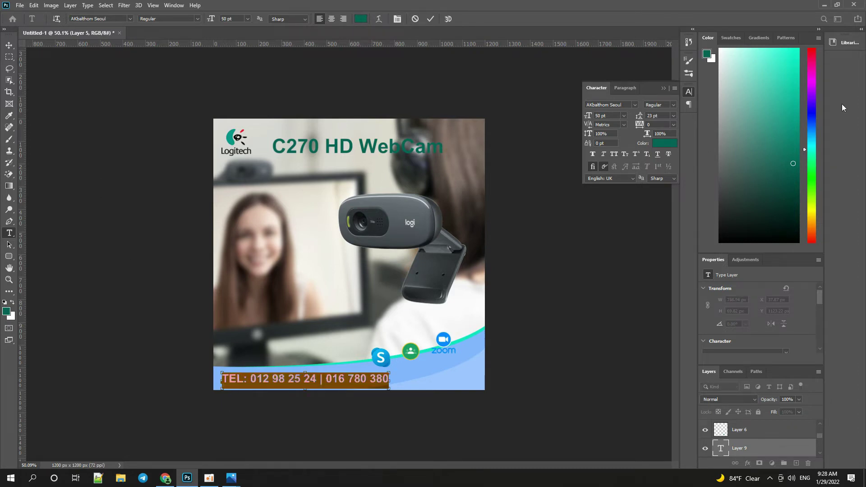
left_click_drag(768, 64, 718, 47)
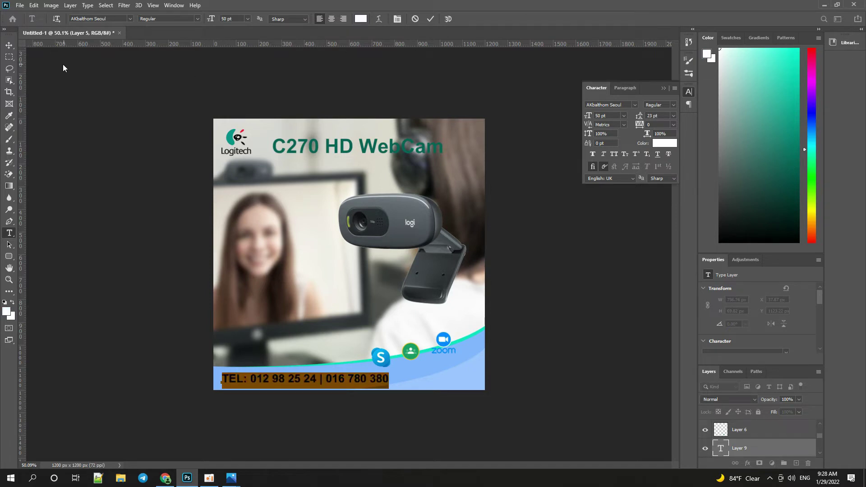
left_click(9, 45)
Turn the TEL line black and nudge the C270 HD WebCam headline slightly left.
scroll(350, 348, "up", 3)
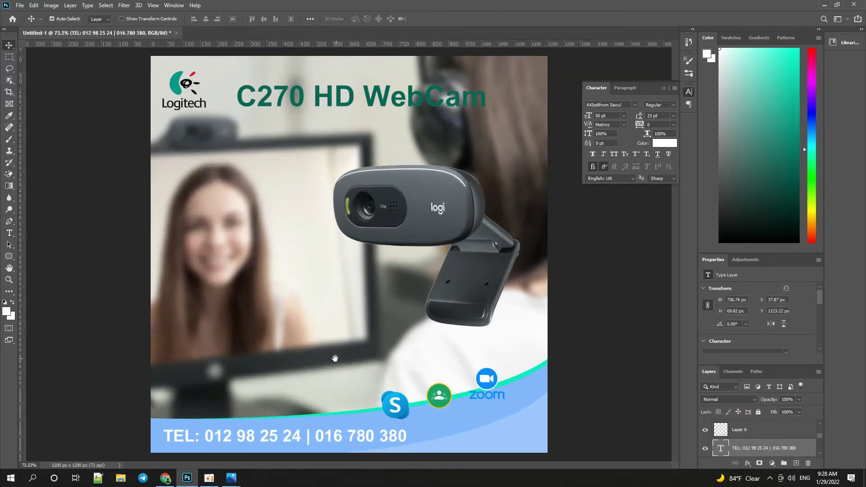
left_click_drag(753, 211, 818, 264)
key("alt+BackSpace")
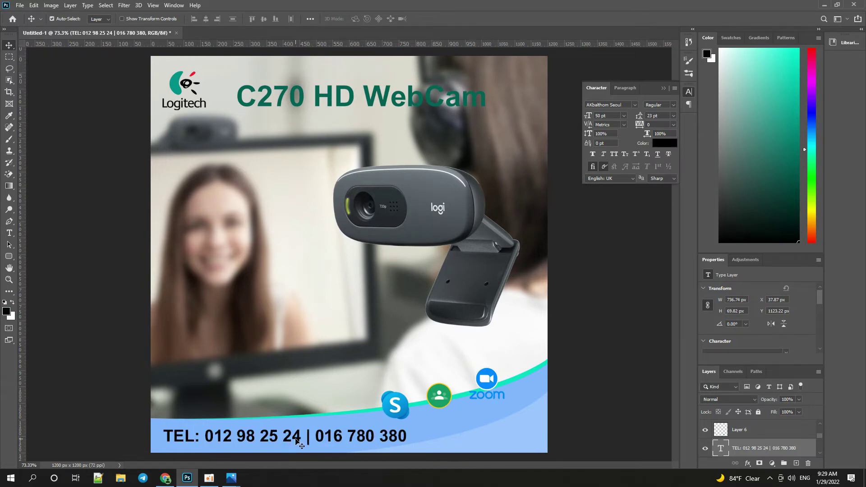
scroll(325, 360, "down", 5)
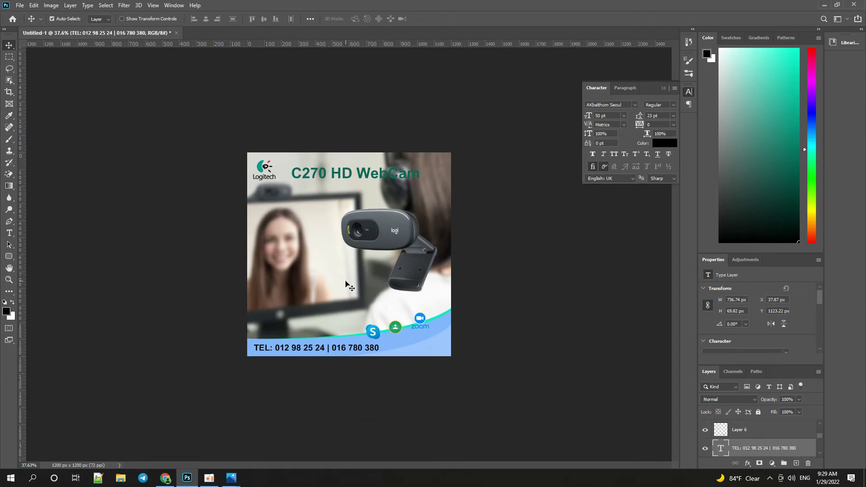
left_click_drag(368, 176, 366, 176)
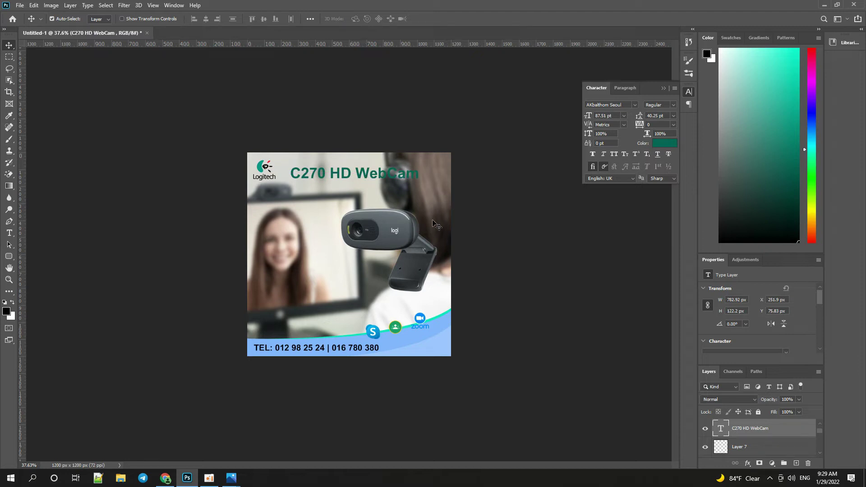
Add a new empty layer beneath the webcam layer and start a Pen path under its base.
scroll(370, 250, "up", 2)
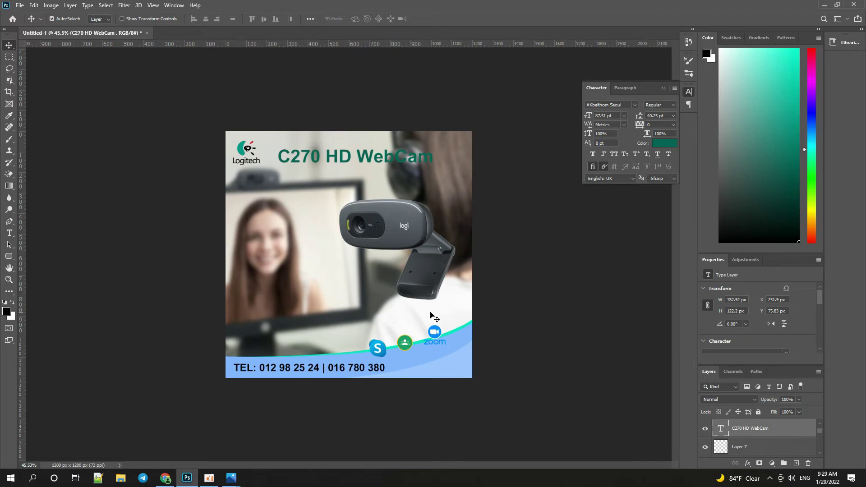
left_click(428, 280)
scroll(778, 431, "down", 1)
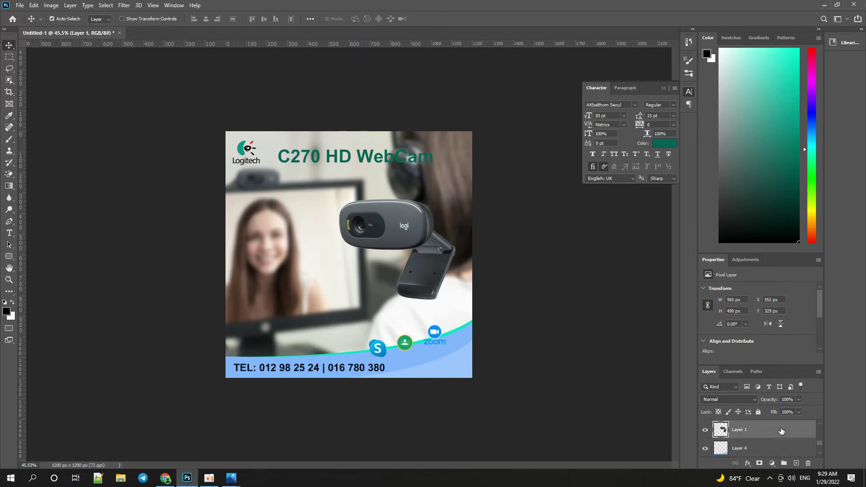
left_click(766, 447)
left_click(795, 464)
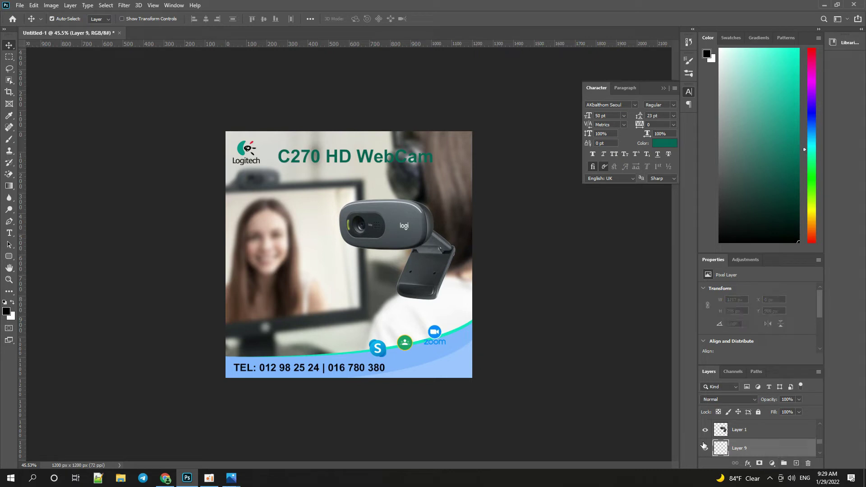
key("p")
scroll(406, 309, "up", 1)
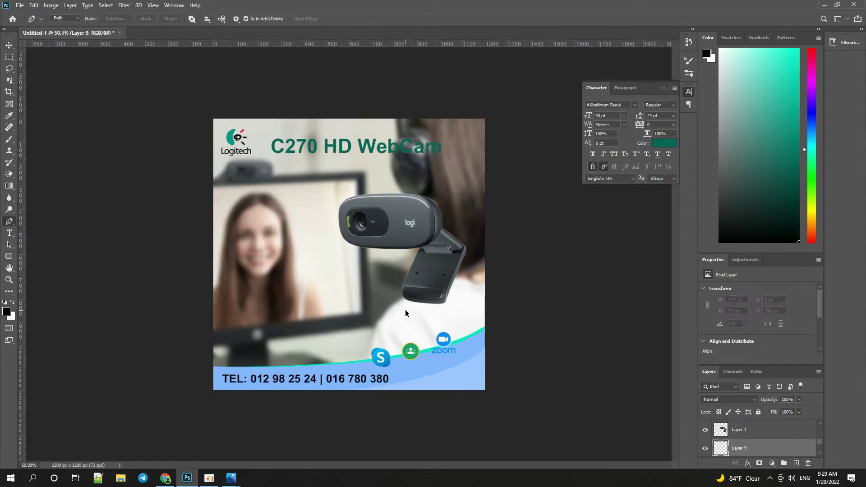
left_click(403, 306)
Close the oval path under the webcam and fill it with black.
left_click_drag(447, 308, 457, 304)
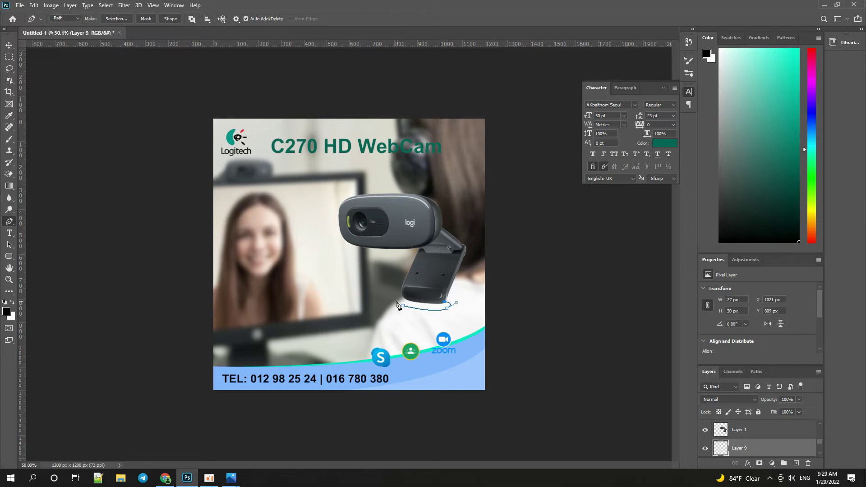
left_click_drag(403, 306, 421, 312)
key("ctrl+Return")
key("alt+BackSpace")
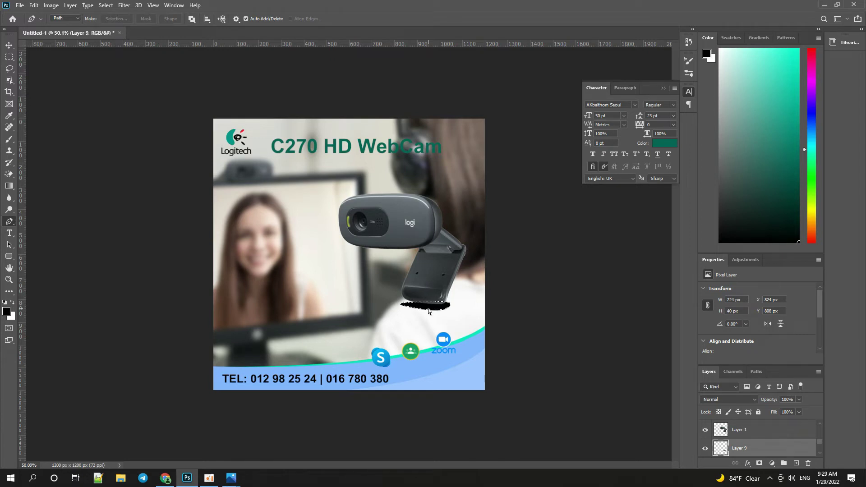
key("ctrl+d")
key("v")
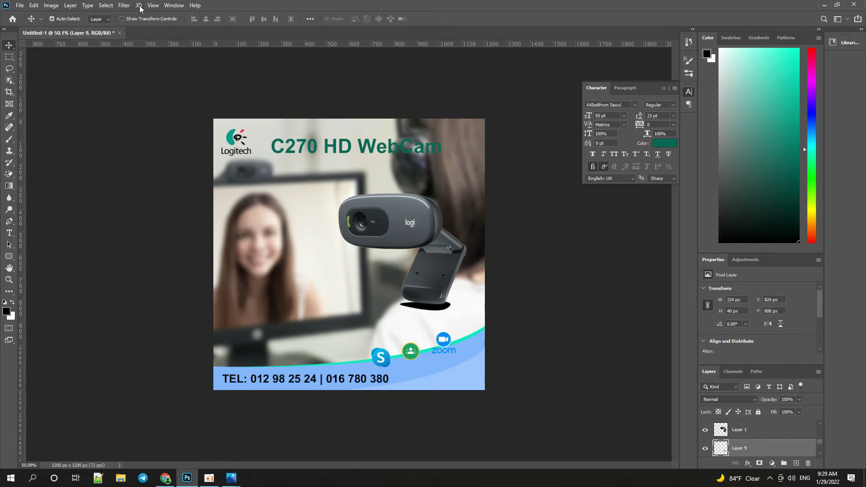
Soften the black oval with a Gaussian Blur of radius 29.1 px.
left_click(124, 5)
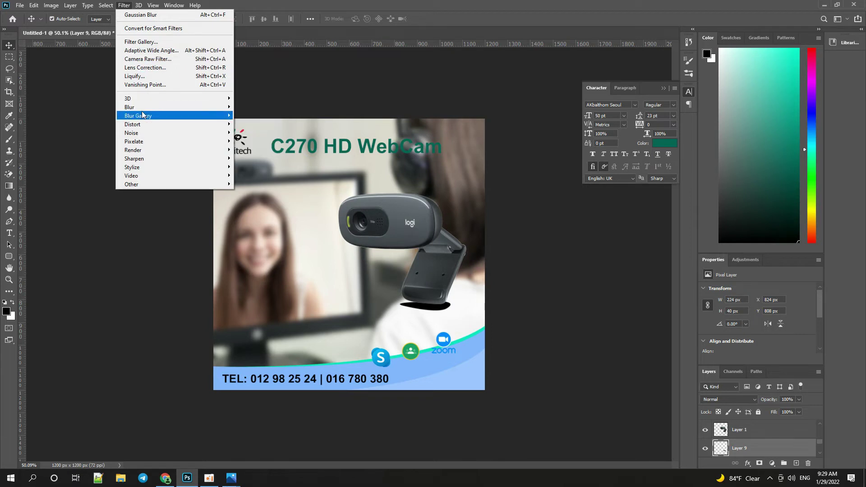
left_click(271, 141)
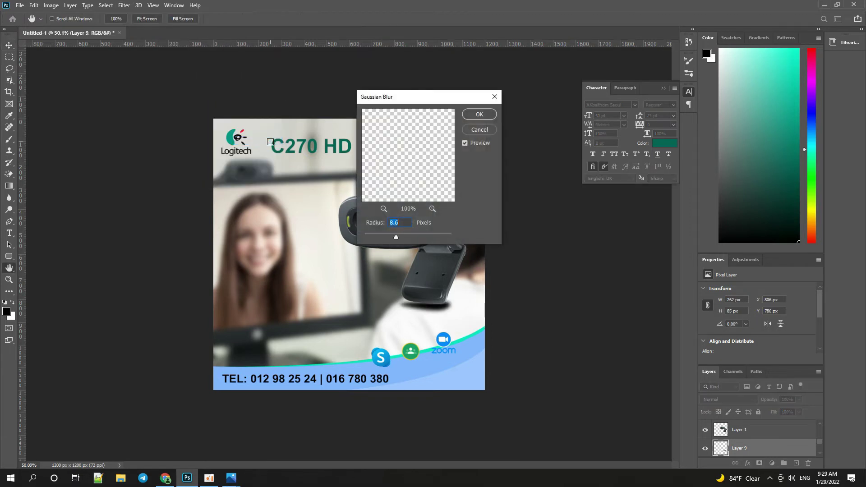
left_click_drag(397, 237, 409, 237)
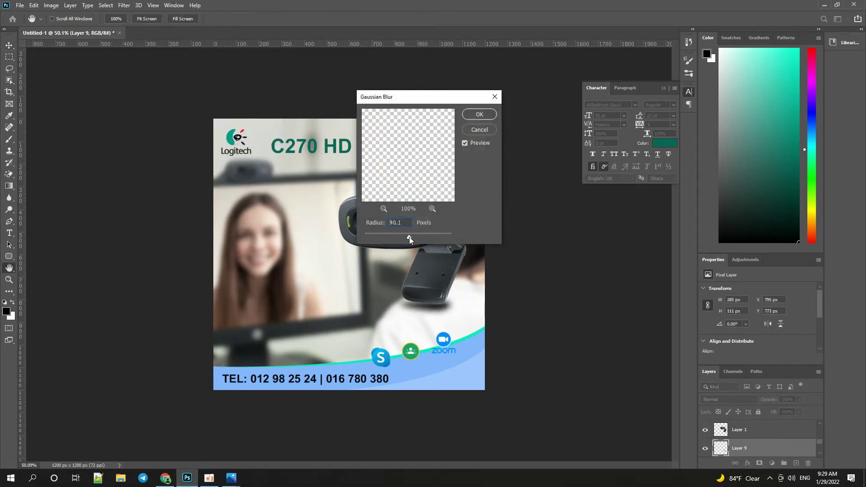
left_click(406, 239)
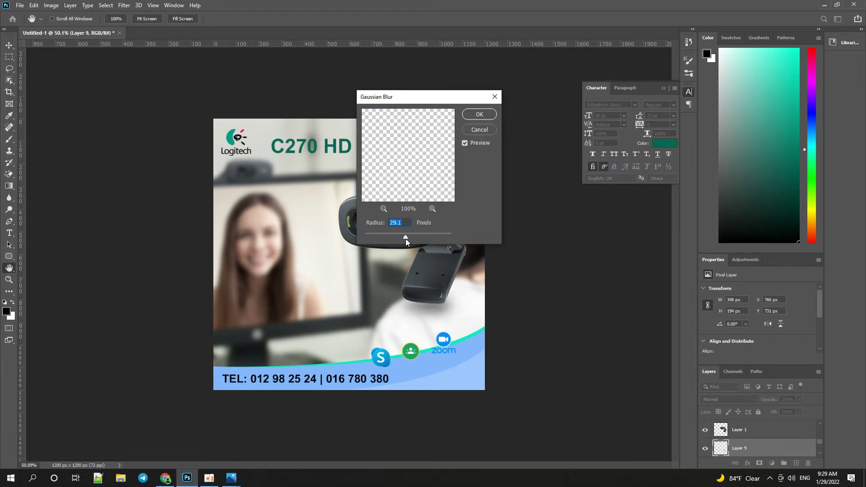
key("Escape")
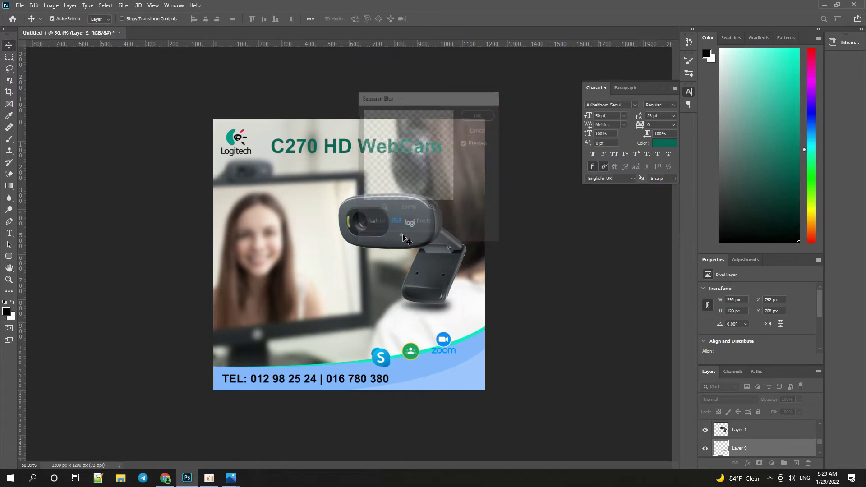
Merge the webcam with its shadow layer and move it slightly lower.
left_click(735, 434, "ctrl")
key("ctrl+e")
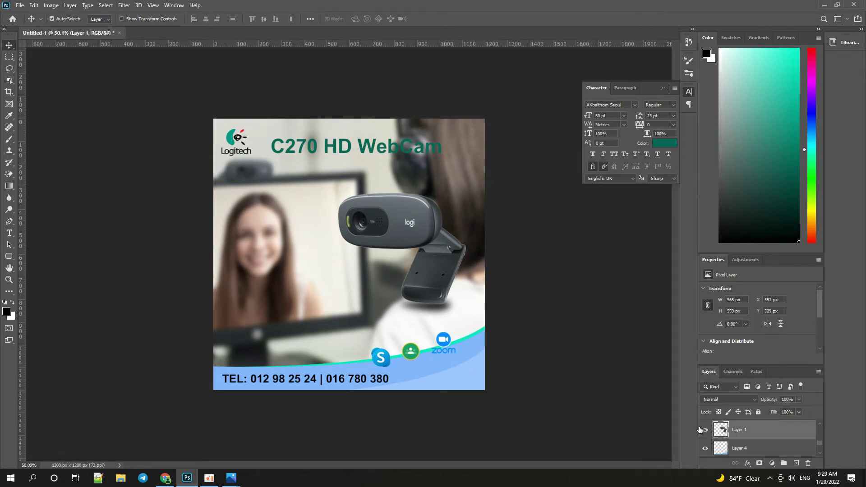
left_click(707, 431)
left_click(705, 430)
scroll(361, 340, "up", 3)
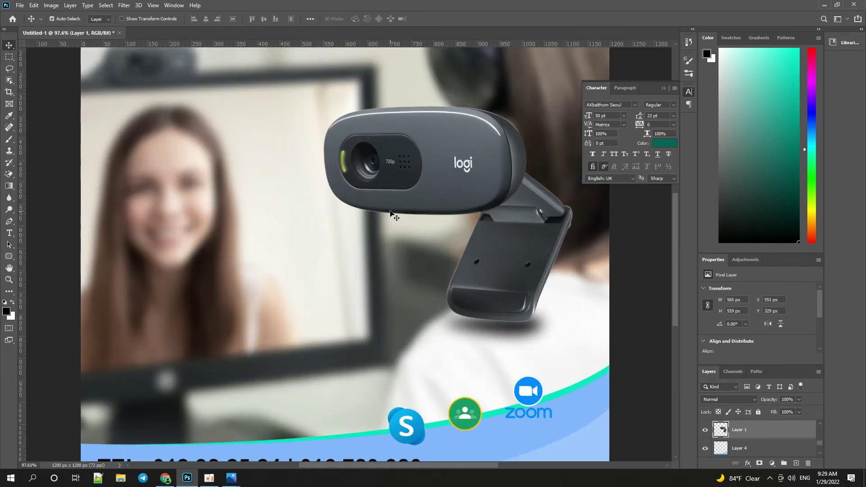
scroll(391, 213, "down", 3)
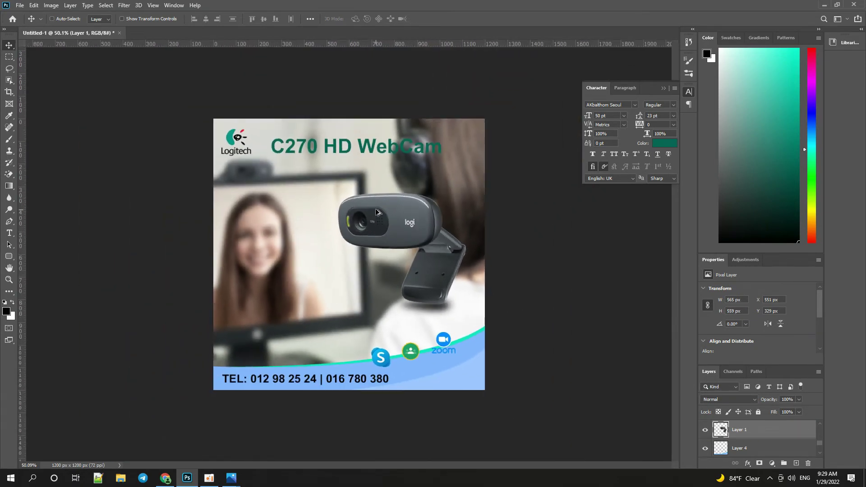
left_click_drag(429, 286, 426, 295)
Duplicate the C270 HD WebCam title, discard a trial black shadow copy, and open the copy's Layer Style.
scroll(421, 295, "down", 2)
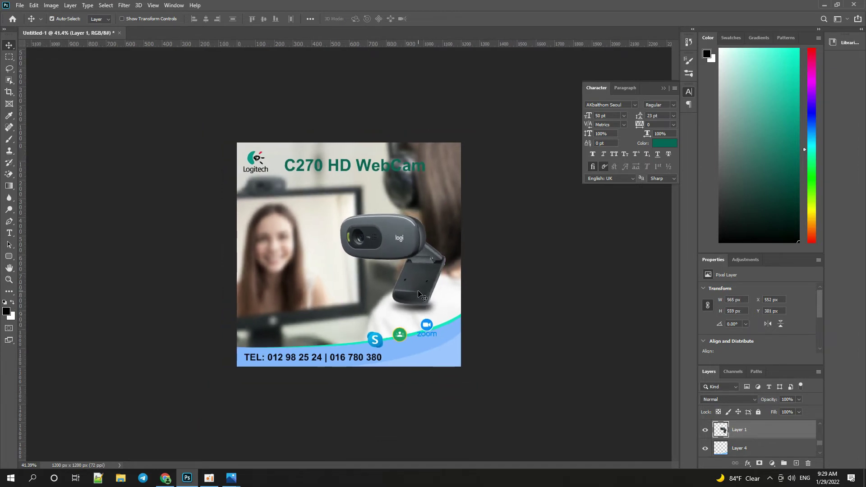
left_click_drag(363, 170, 359, 164)
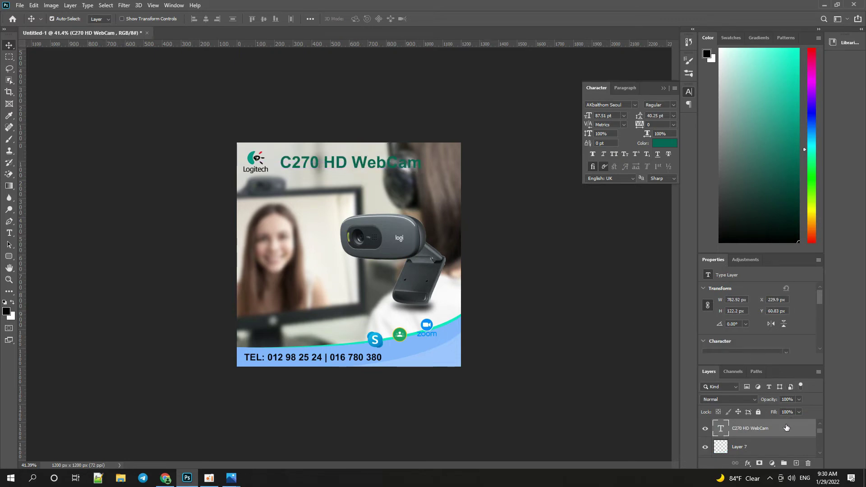
key("ctrl+j")
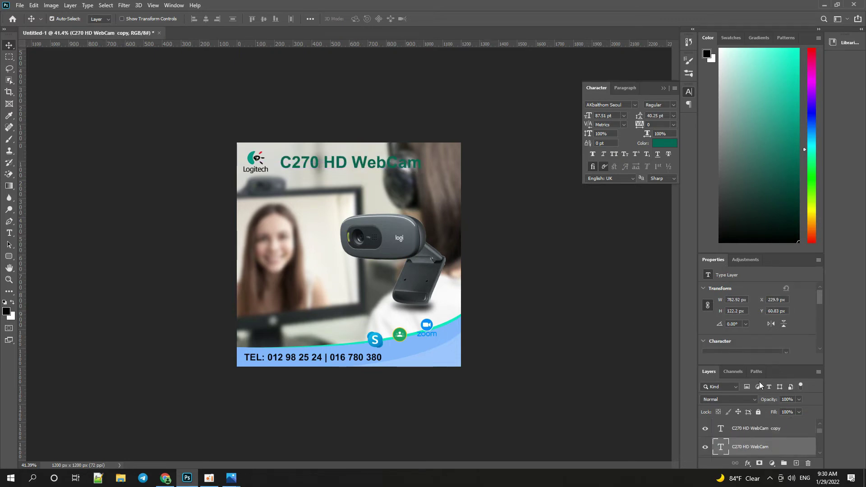
left_click_drag(733, 73, 810, 250)
key("Down")
key("Down")
key("Down")
key("Down")
key("Down")
key("Down")
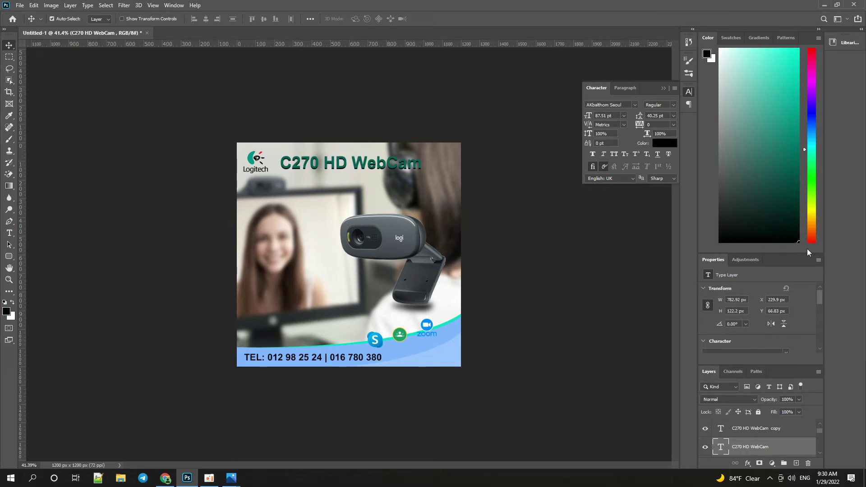
key("Right")
key("Right")
key("Right")
key("Right")
key("Delete")
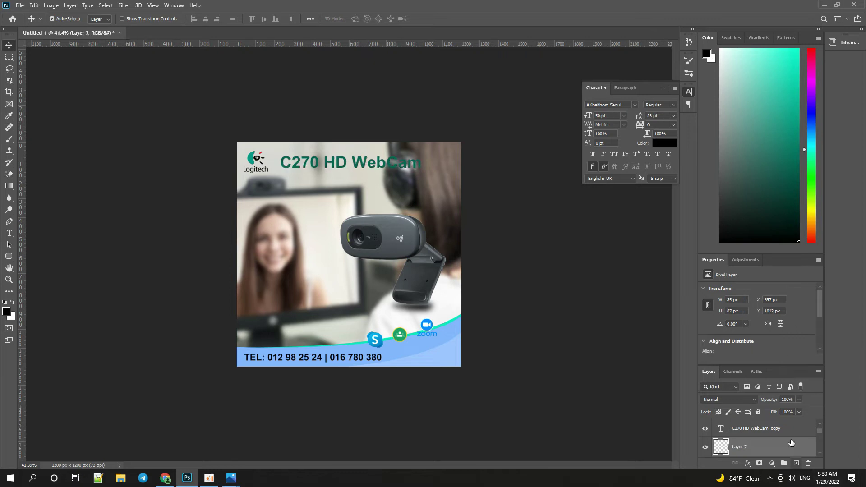
left_click(798, 432)
double_click(801, 432)
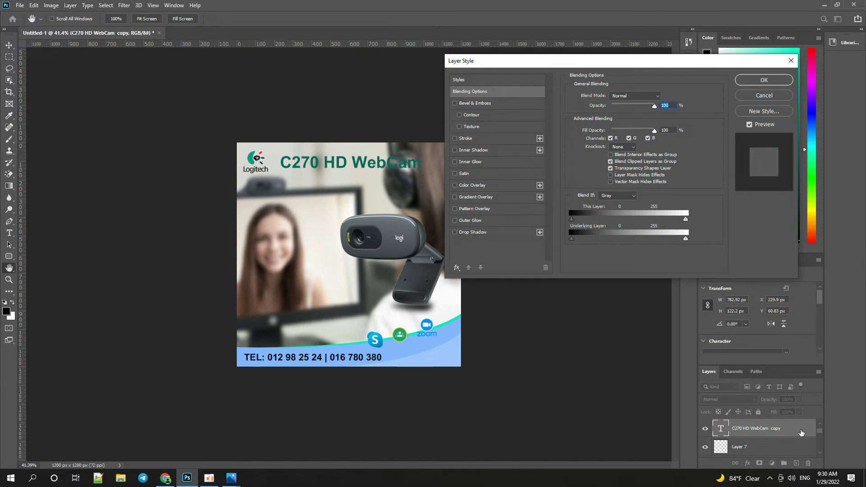
Add an Outer Glow to the title using the bright cyan colour #00deff.
left_click(505, 220)
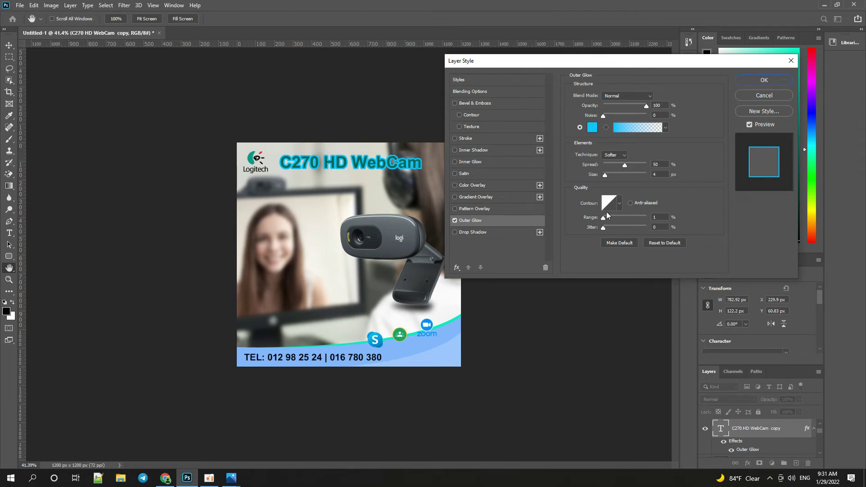
left_click(607, 175)
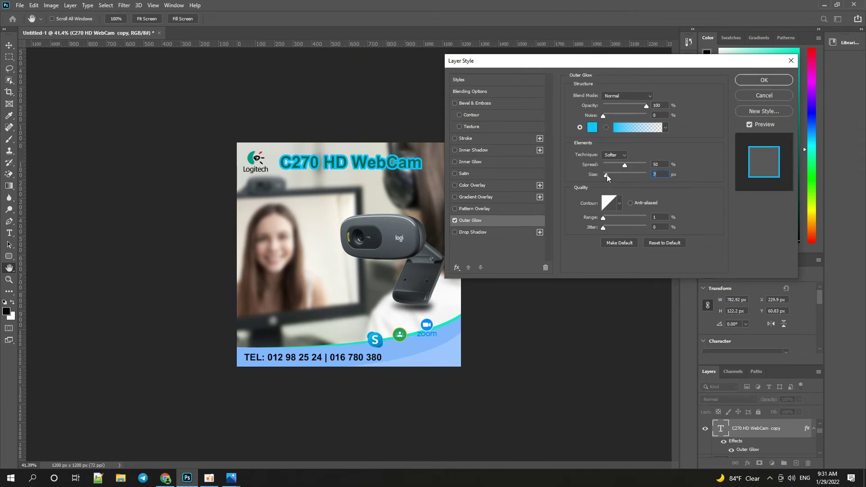
left_click(592, 128)
left_click(439, 207)
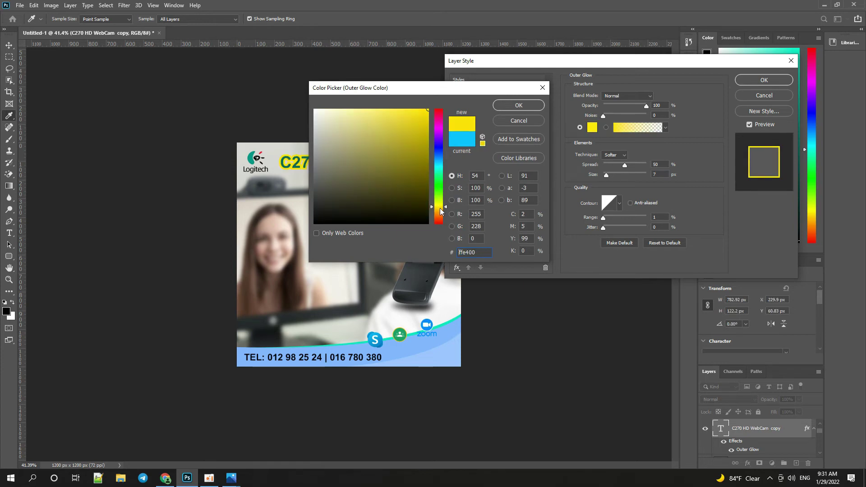
left_click(439, 166)
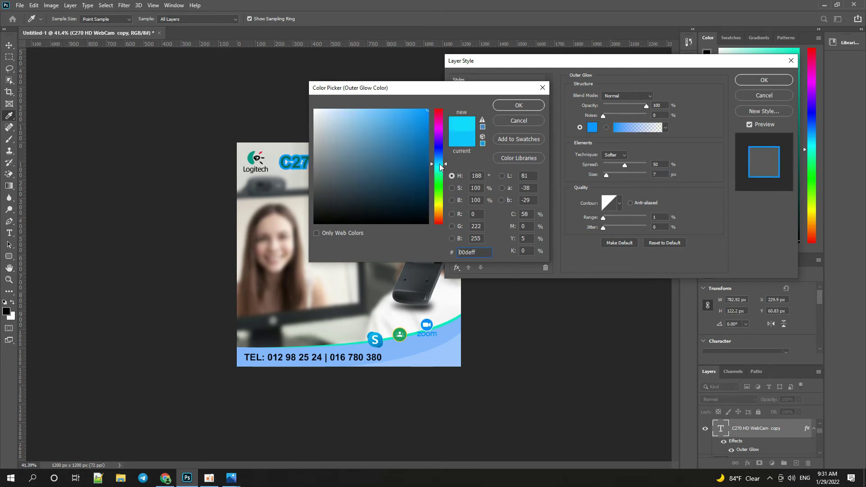
left_click(427, 176)
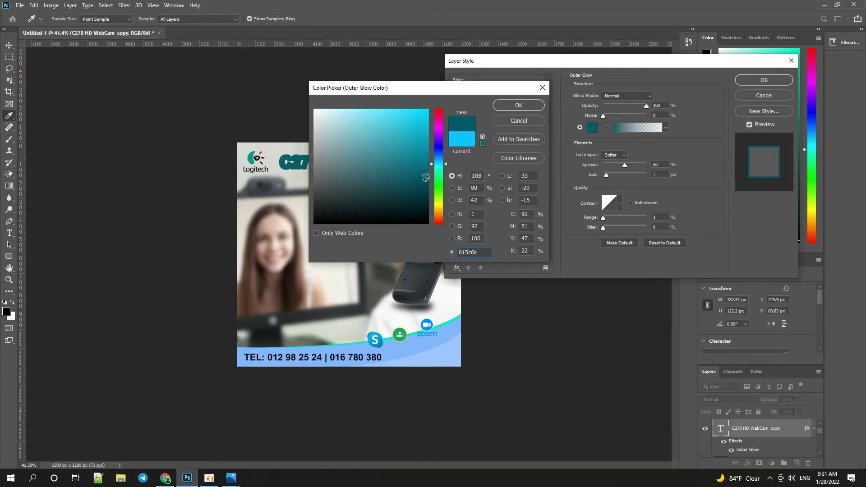
left_click_drag(427, 176, 424, 124)
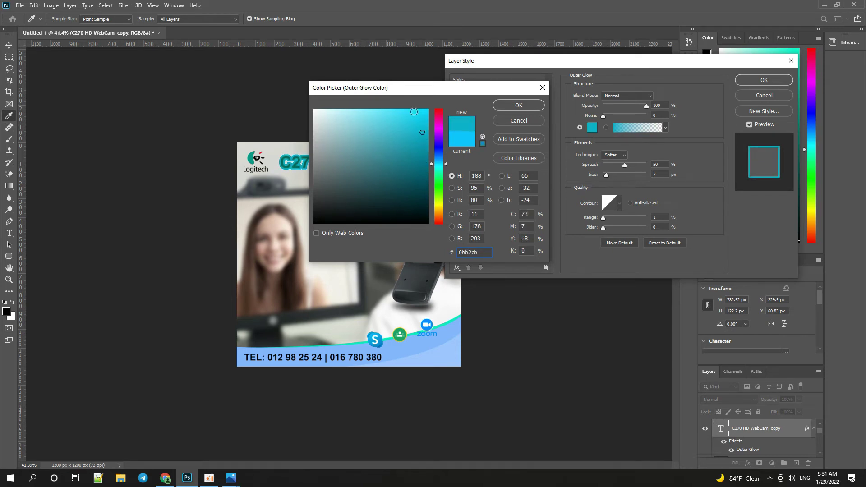
left_click_drag(415, 113, 438, 103)
left_click(520, 107)
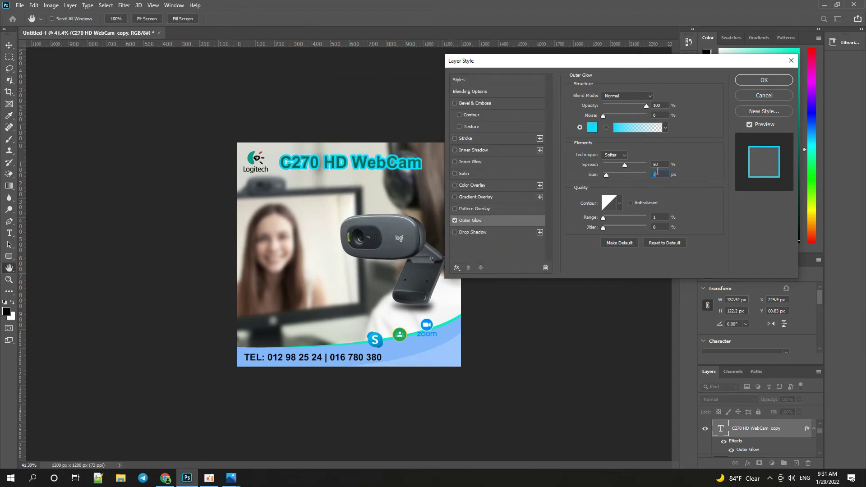
Widen the cyan glow to about 27 px and apply it.
scroll(657, 172, "up", 3)
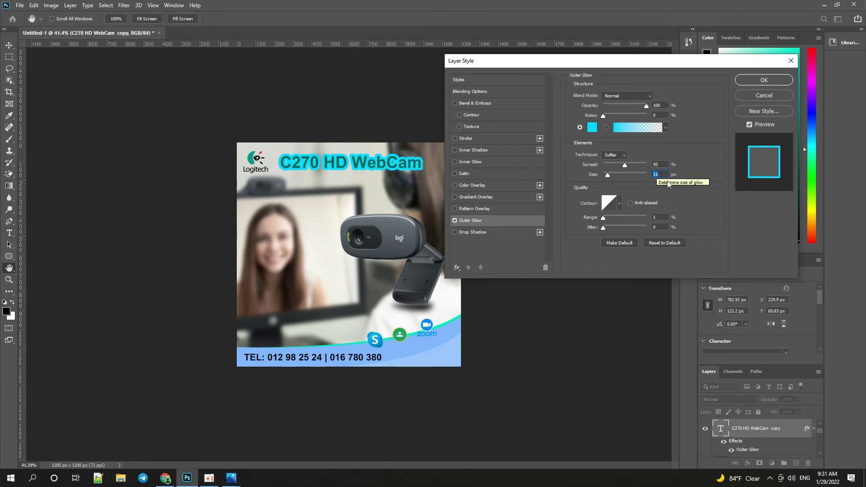
scroll(610, 174, "up", 7)
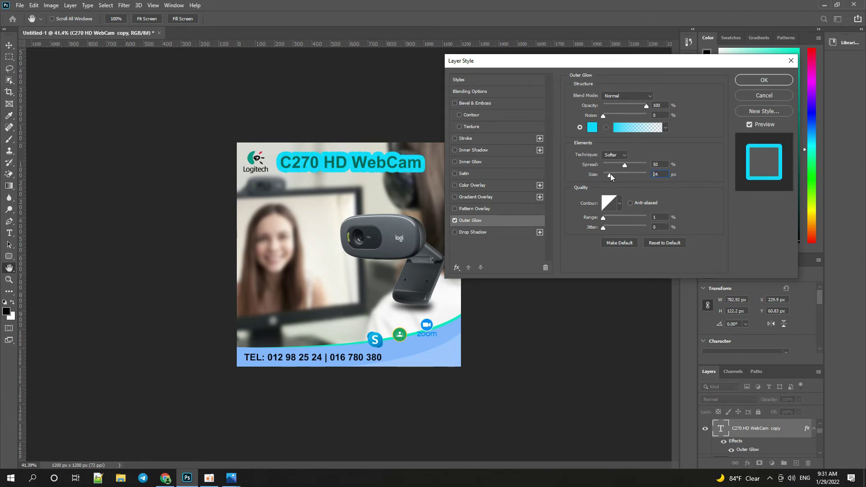
left_click_drag(610, 175, 609, 176)
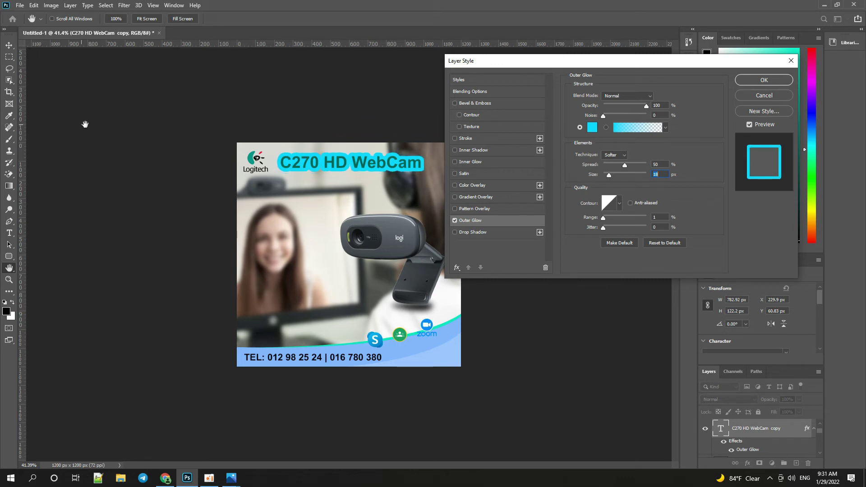
left_click(788, 80)
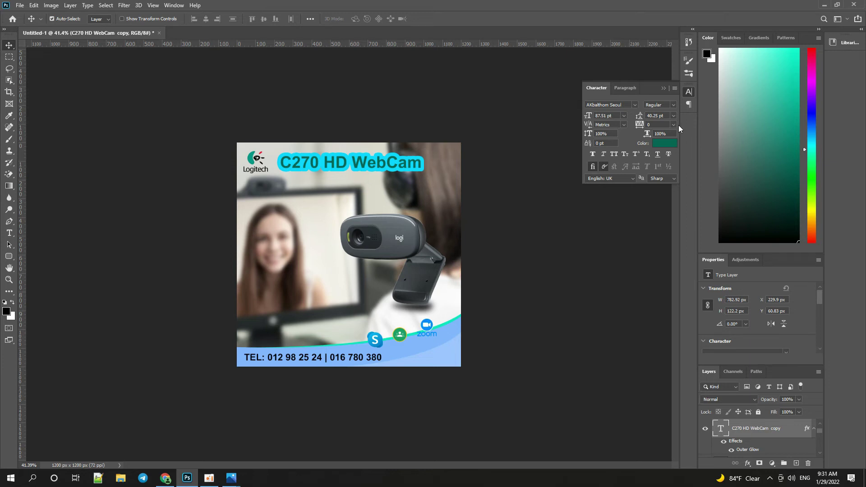
scroll(387, 148, "up", 2)
Soften the webcam's top and left edges by painting, then close the floating text panel.
key("ctrl")
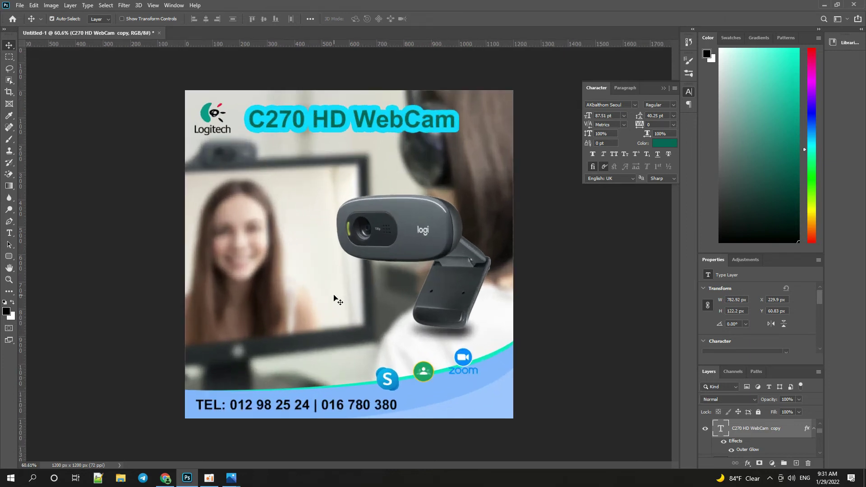
scroll(353, 287, "up", 3)
left_click(383, 271)
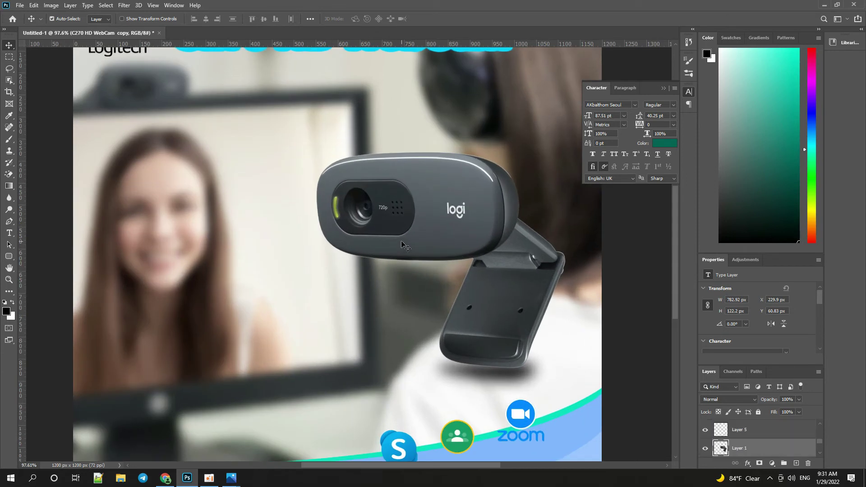
left_click(9, 199)
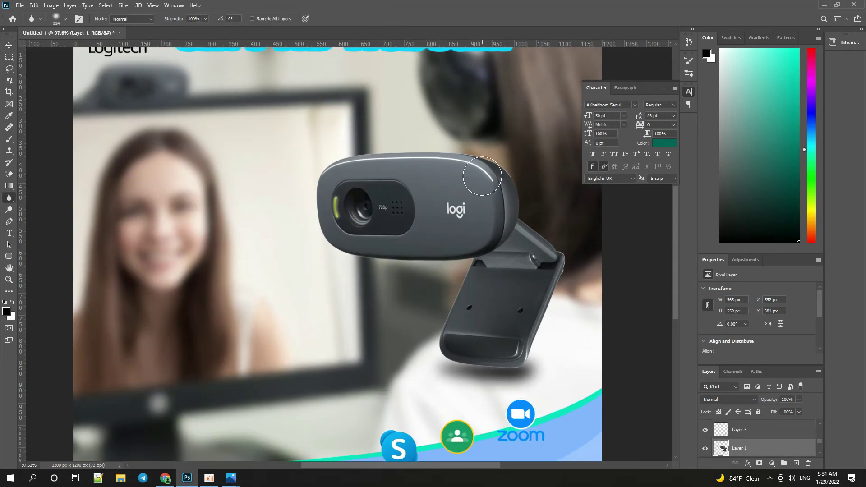
mouse_move(482, 159)
left_mouse_down()
mouse_move(366, 158)
mouse_move(310, 170)
mouse_move(495, 175)
mouse_move(531, 194)
mouse_move(561, 248)
mouse_move(539, 361)
mouse_move(440, 280)
mouse_move(340, 220)
mouse_move(316, 225)
mouse_move(346, 283)
left_mouse_up()
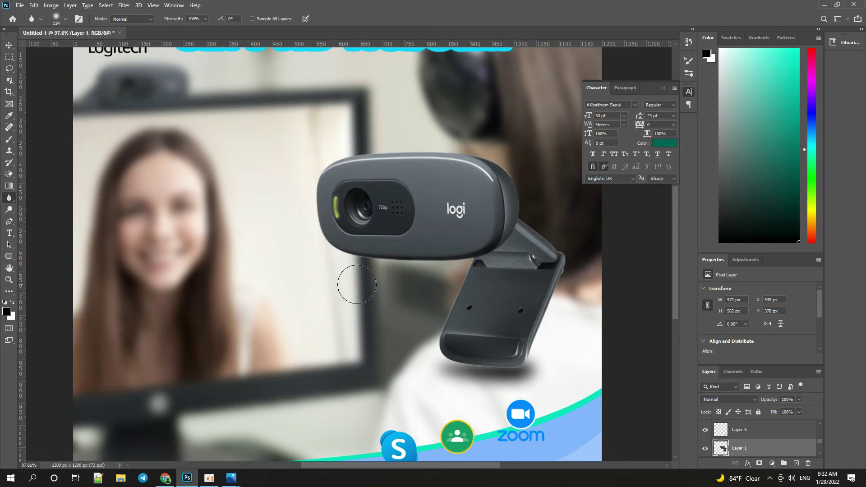
key("v")
scroll(357, 287, "down", 5)
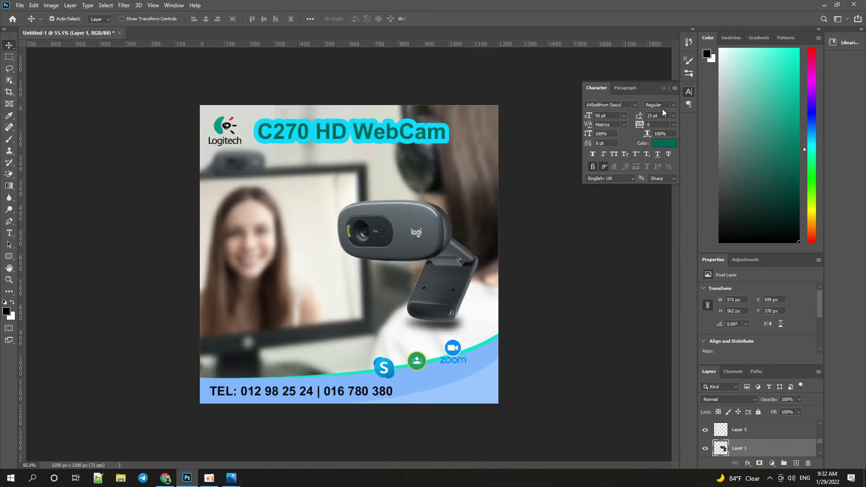
left_click(664, 88)
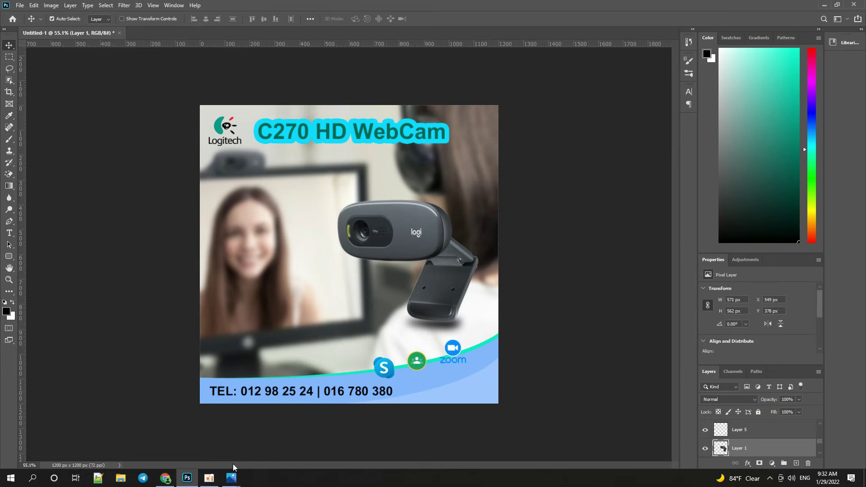
left_click(171, 484)
Search Google Images for 'price sticker cute' and preview a Christmas Sale sticker.
left_click_drag(161, 63, 2, 48)
type("pric")
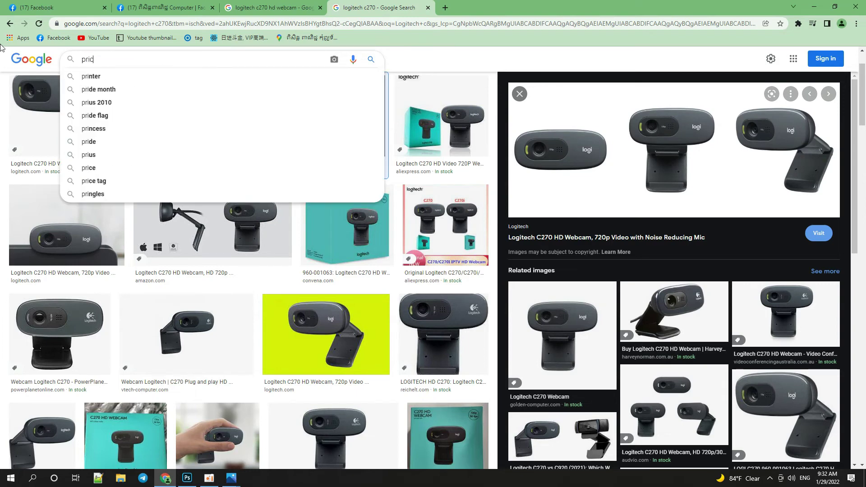
type("e sticker ")
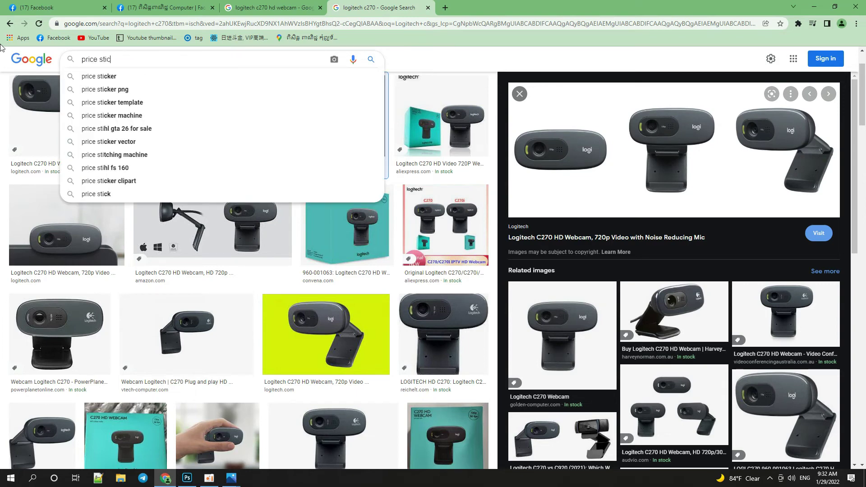
type("cute")
key("Return")
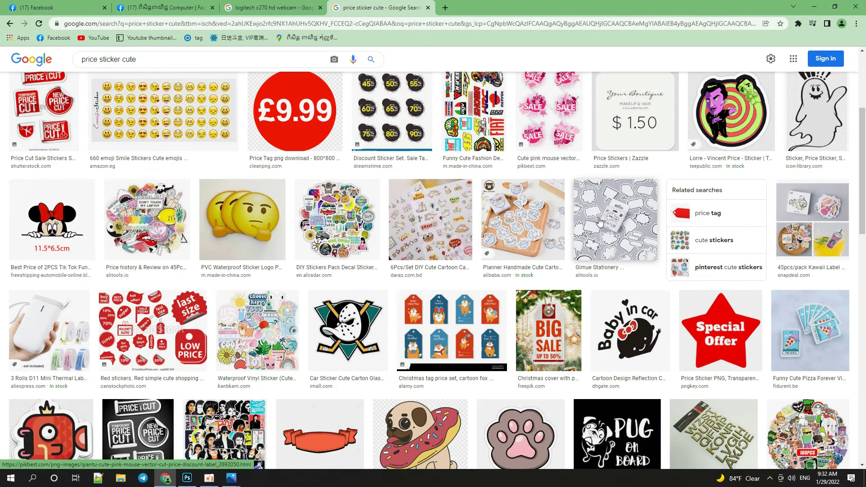
scroll(345, 254, "down", 3)
scroll(345, 254, "down", 2)
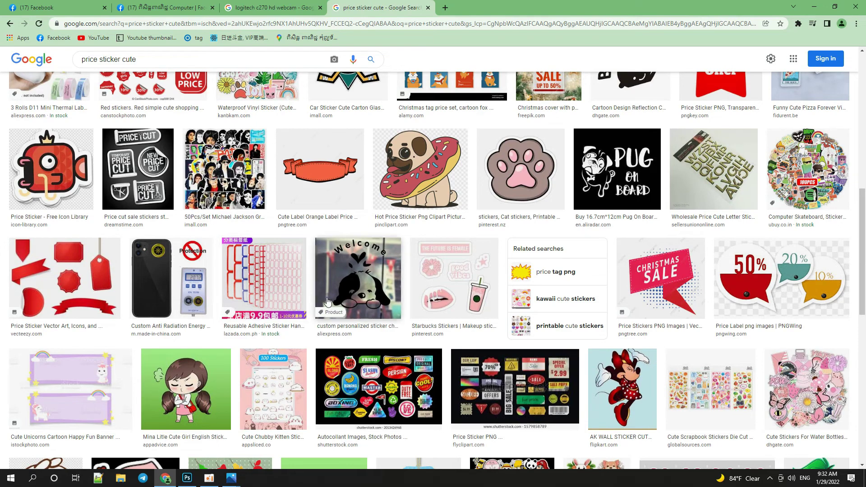
left_click(655, 286)
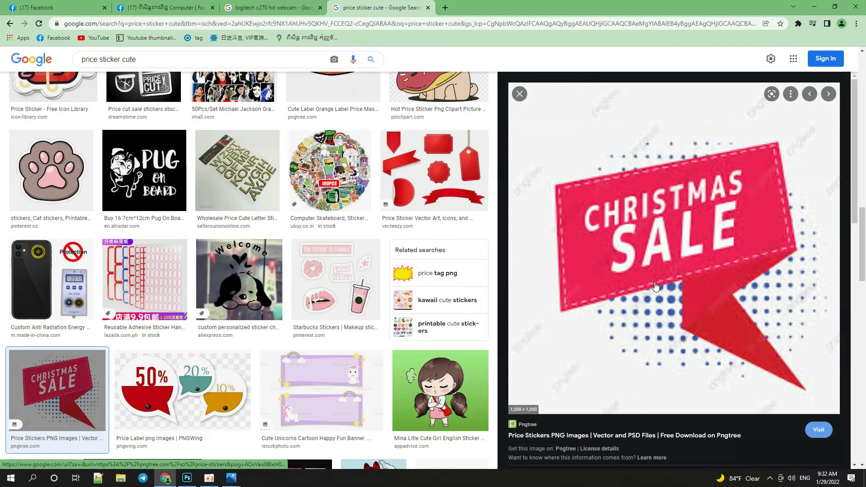
scroll(656, 286, "down", 5)
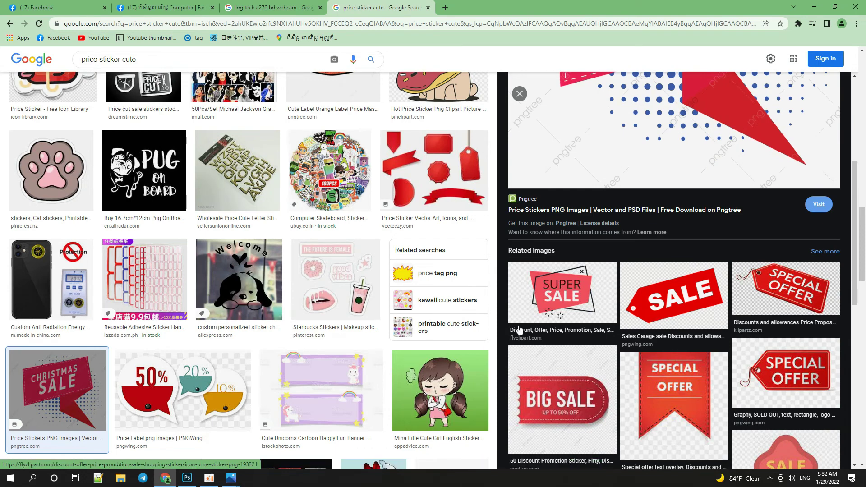
Refine the search to 'price sticker cute png' and preview a heart sticker.
left_click(150, 62)
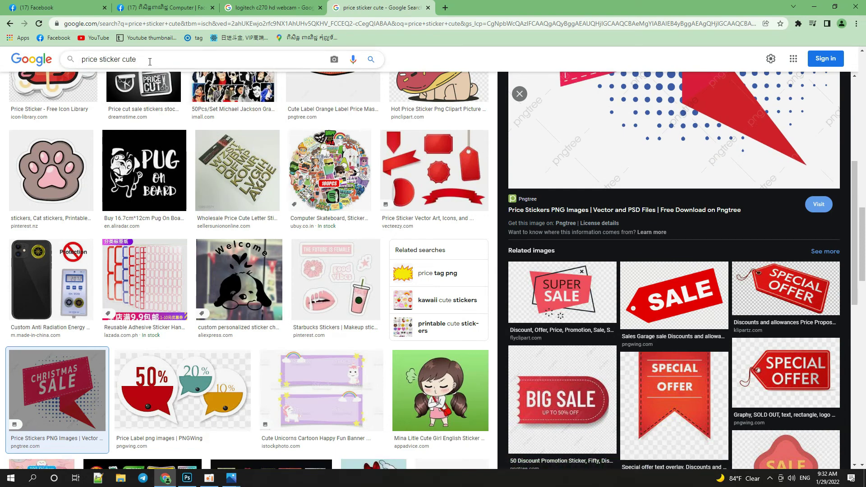
type("png")
key("Return")
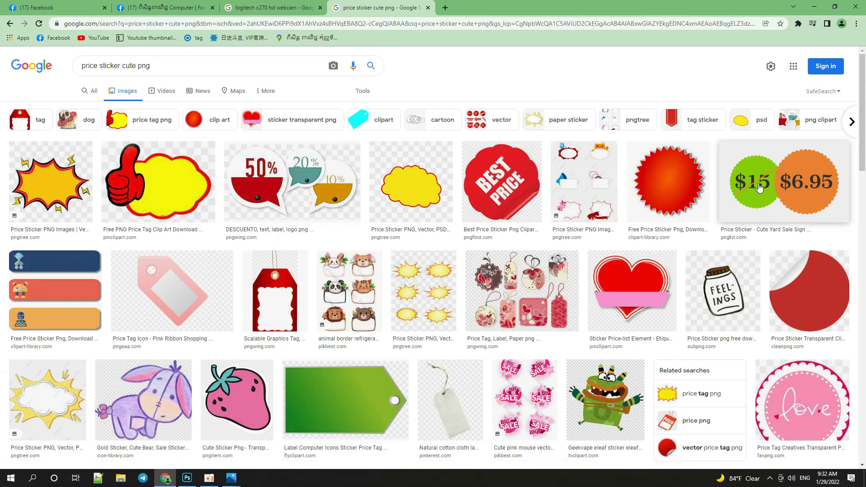
scroll(791, 215, "down", 1)
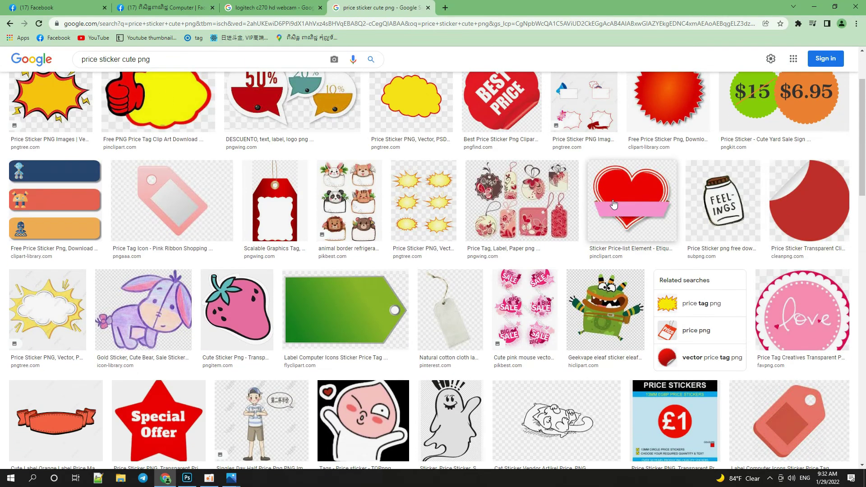
left_click(614, 206)
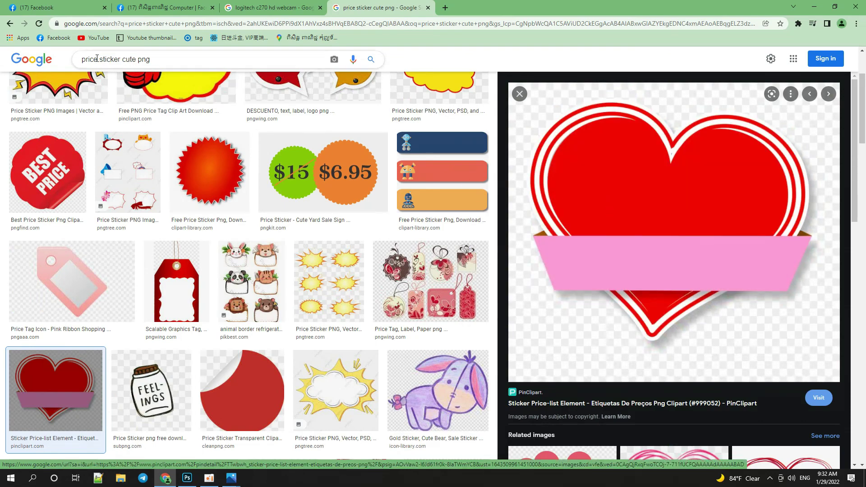
Search 'chinese price sticker cute png' and copy the red Chinese New Year coin tag image.
left_click(83, 59)
type("chines")
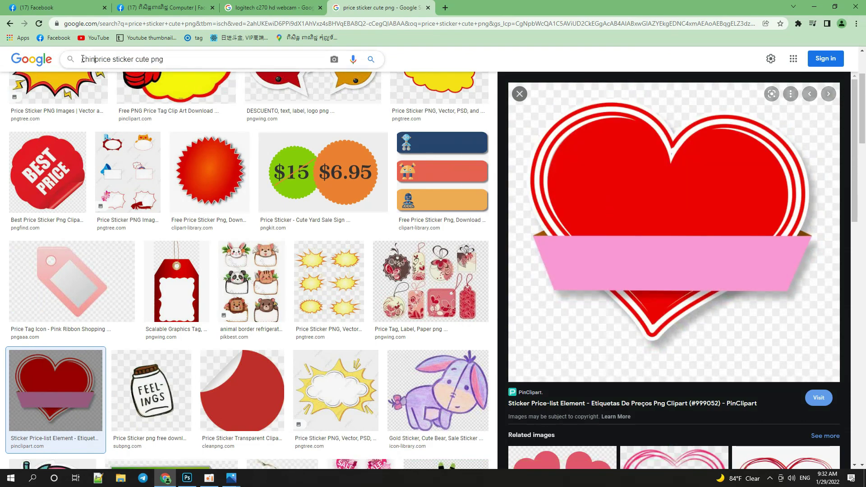
type("e")
key("Return")
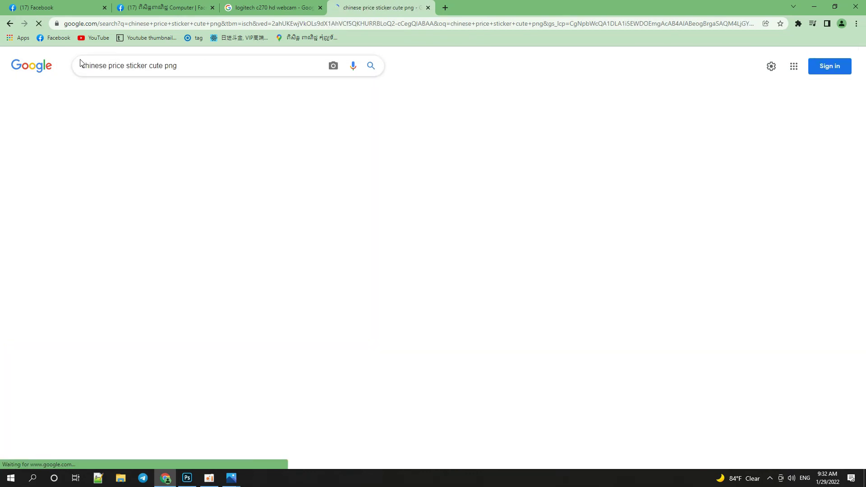
left_click(99, 176)
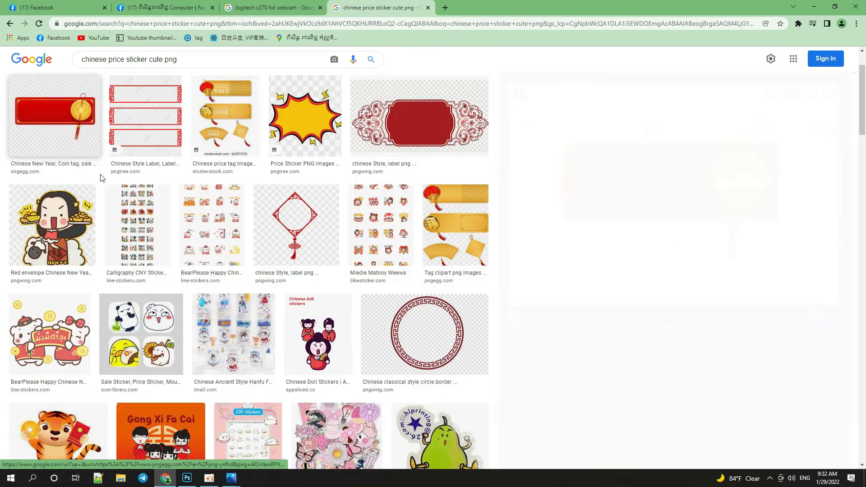
right_click(649, 178)
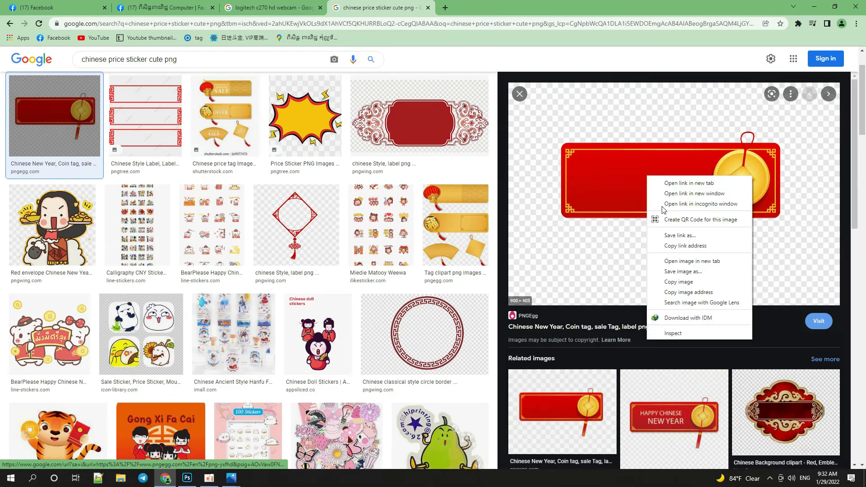
left_click(691, 281)
Paste the coin tag into the ad and erase its background with the Magic Eraser.
key("alt+Tab")
key("ctrl")
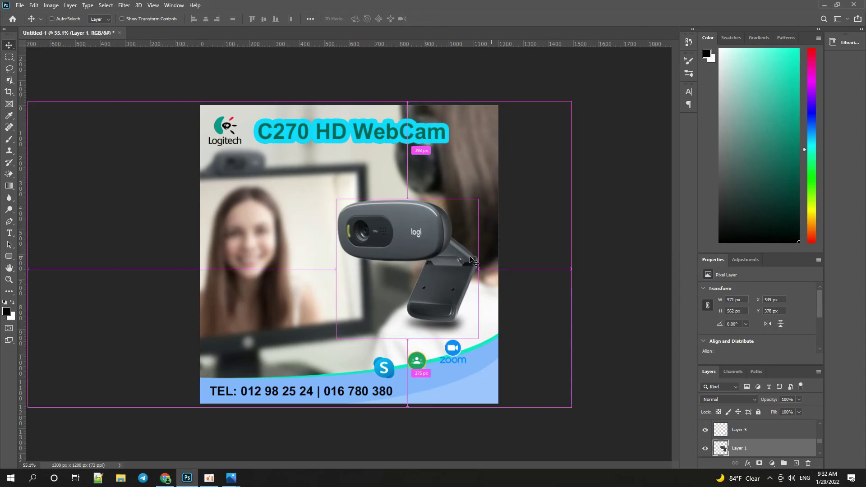
key("ctrl+v")
scroll(359, 257, "up", 2)
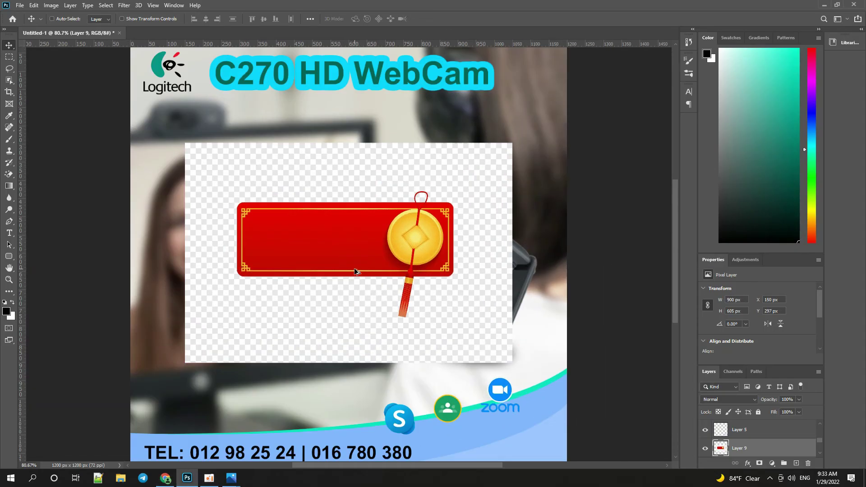
key("e")
left_click(318, 294)
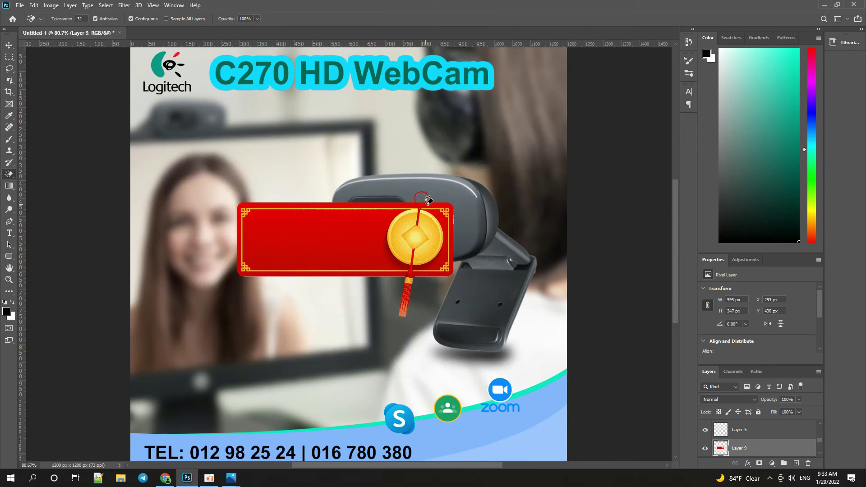
Move the red tag over the left side of the photo.
key("v")
scroll(386, 225, "up", 1)
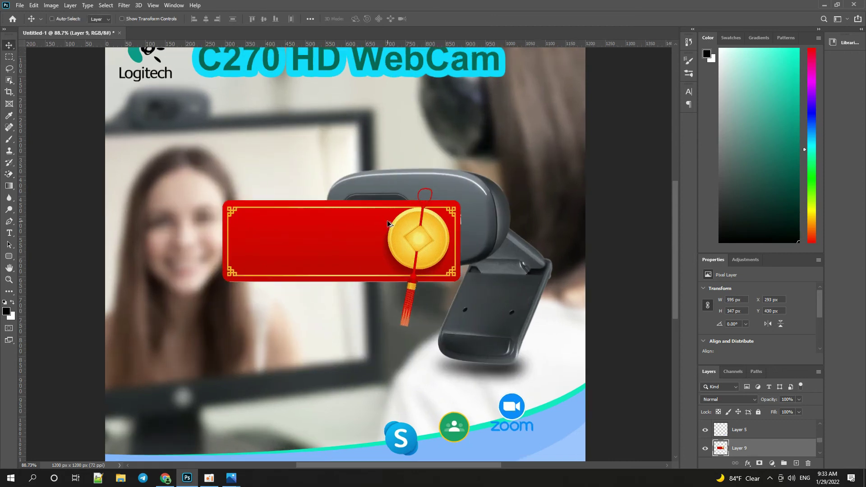
left_click_drag(364, 234, 272, 245)
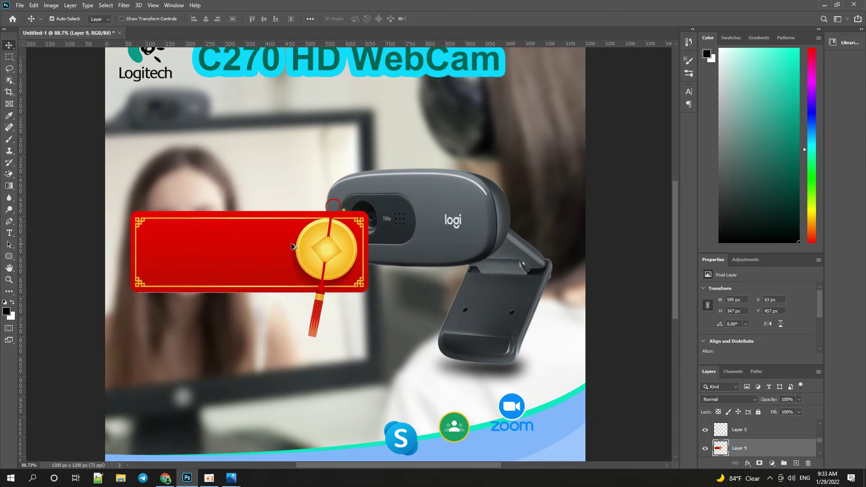
scroll(441, 272, "up", 4)
left_click_drag(338, 249, 281, 253)
Soften the tag's right and bottom edges with a 28 px Blur brush.
left_click(9, 198)
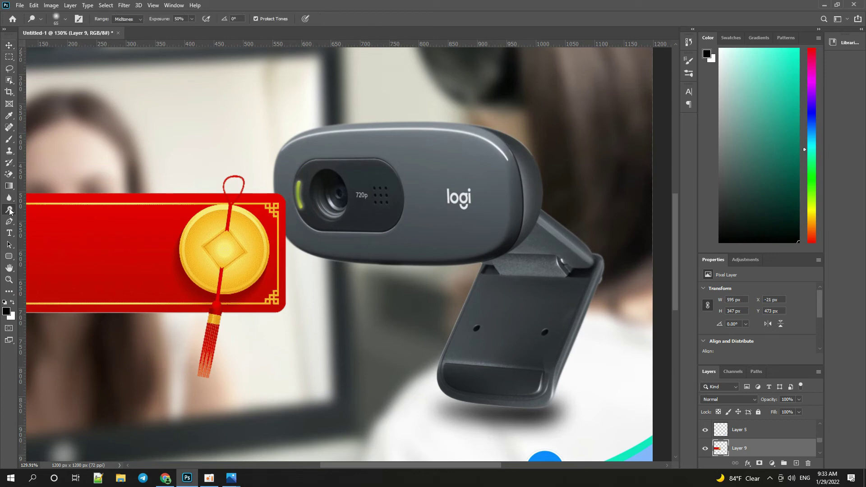
right_click(111, 206)
left_click(148, 223)
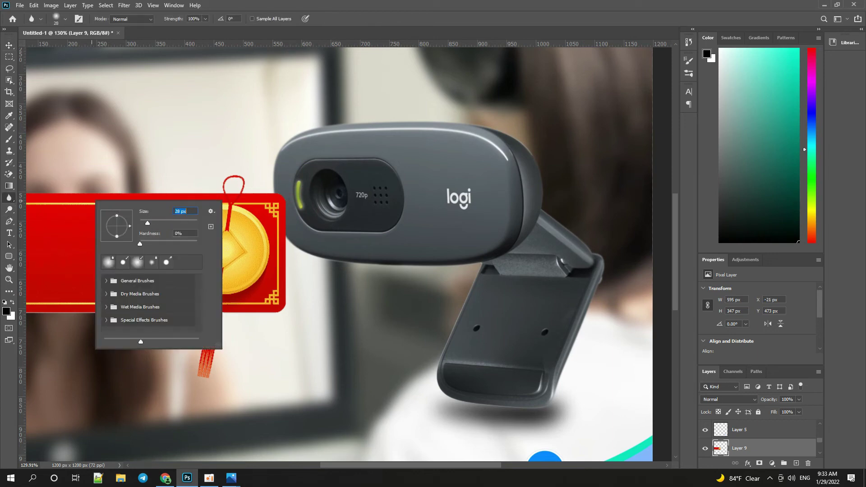
scroll(284, 206, "up", 4)
mouse_move(284, 205)
left_mouse_down()
mouse_move(294, 255)
mouse_move(293, 425)
left_mouse_up()
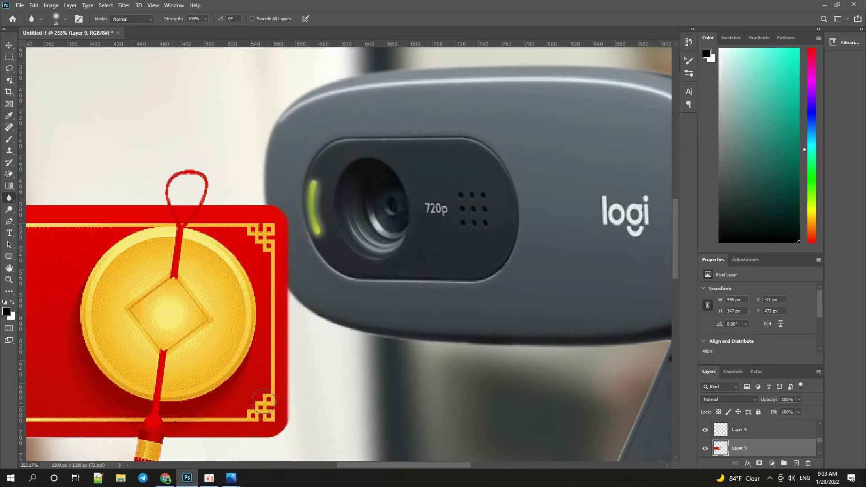
mouse_move(247, 386)
left_mouse_down()
mouse_move(405, 134)
mouse_move(411, 140)
left_mouse_up()
mouse_move(453, 191)
left_mouse_down()
mouse_move(410, 201)
mouse_move(286, 190)
mouse_move(32, 192)
mouse_move(468, 189)
mouse_move(240, 197)
left_mouse_up()
Shift the banner right and blur its bottom-left corner and left edge.
key("v")
left_click_drag(295, 149, 453, 147)
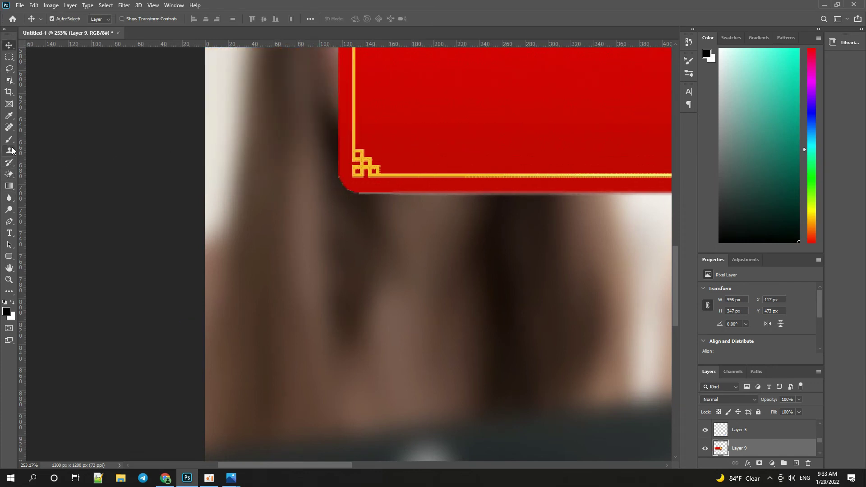
left_click(14, 198)
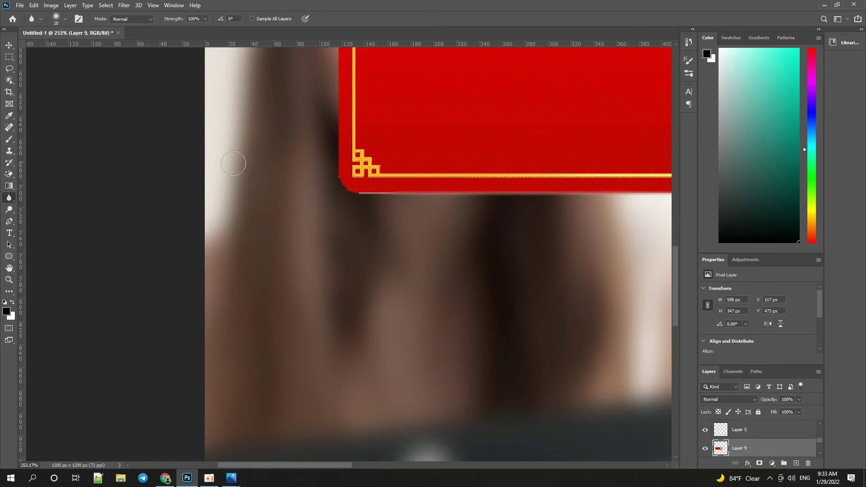
mouse_move(357, 201)
left_mouse_down()
mouse_move(336, 186)
mouse_move(337, 86)
mouse_move(352, 87)
mouse_move(370, 154)
mouse_move(377, 296)
mouse_move(343, 312)
mouse_move(348, 321)
mouse_move(350, 196)
mouse_move(360, 179)
mouse_move(611, 174)
mouse_move(617, 168)
mouse_move(340, 166)
mouse_move(145, 182)
mouse_move(483, 187)
mouse_move(494, 155)
mouse_move(517, 153)
mouse_move(519, 178)
mouse_move(564, 182)
mouse_move(528, 185)
mouse_move(576, 181)
mouse_move(507, 178)
left_mouse_up()
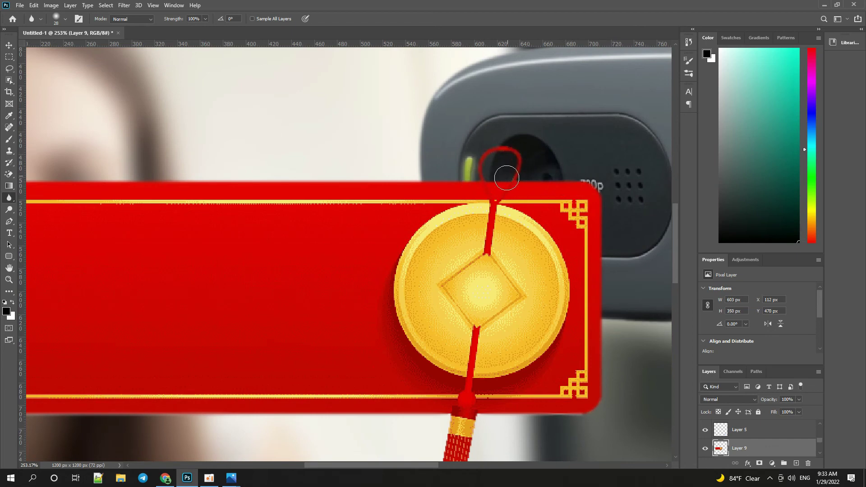
Move the banner down beside the webcam stand.
scroll(474, 220, "down", 5)
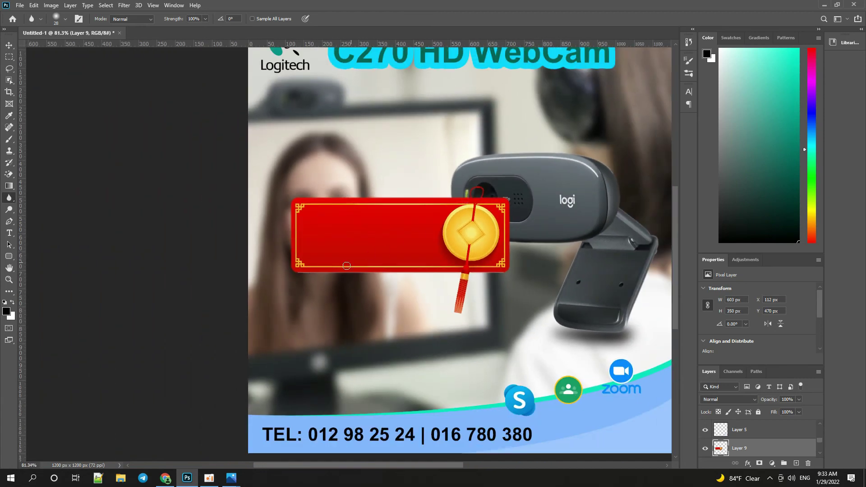
scroll(347, 266, "up", 3)
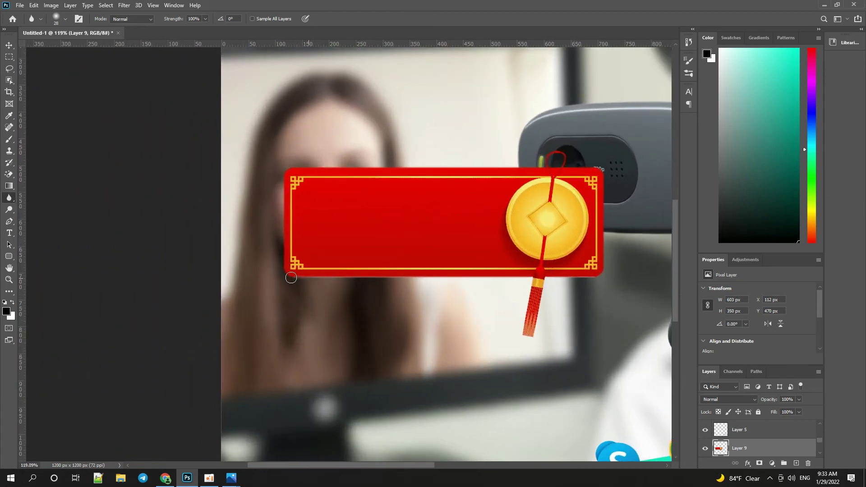
scroll(278, 264, "down", 3)
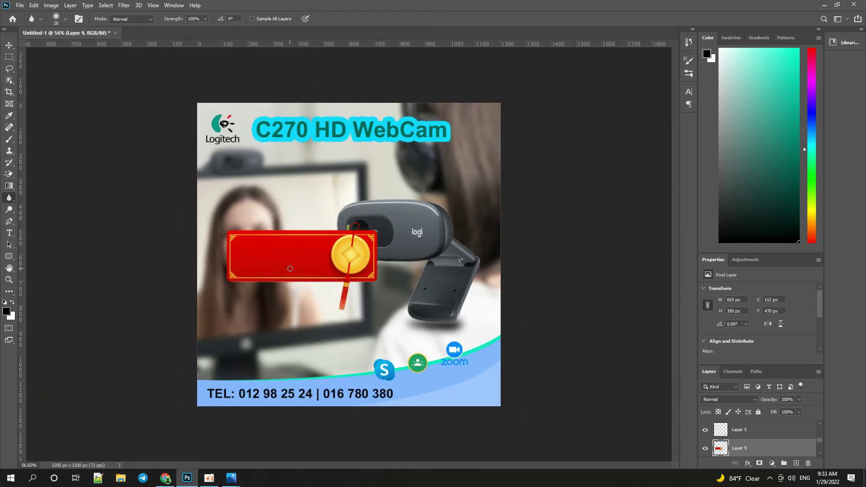
key("v")
left_click_drag(290, 269, 301, 307)
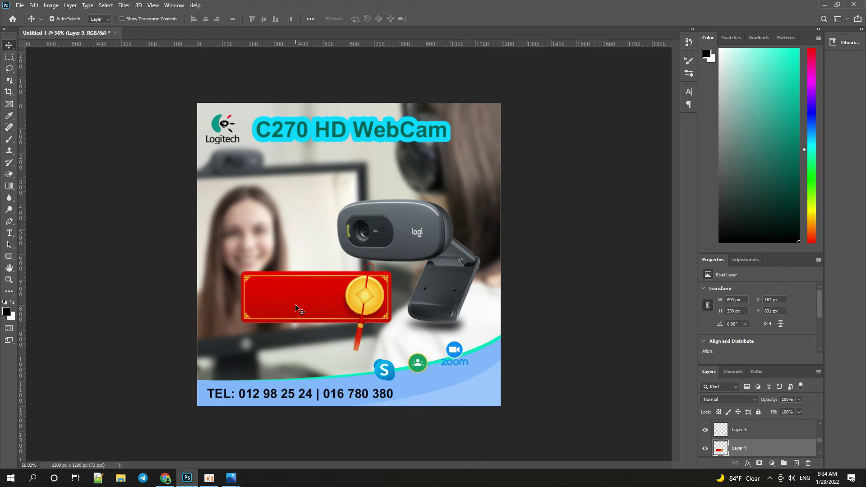
Add white 'Now $25' text on the red banner and enlarge it to about 165%.
key("t")
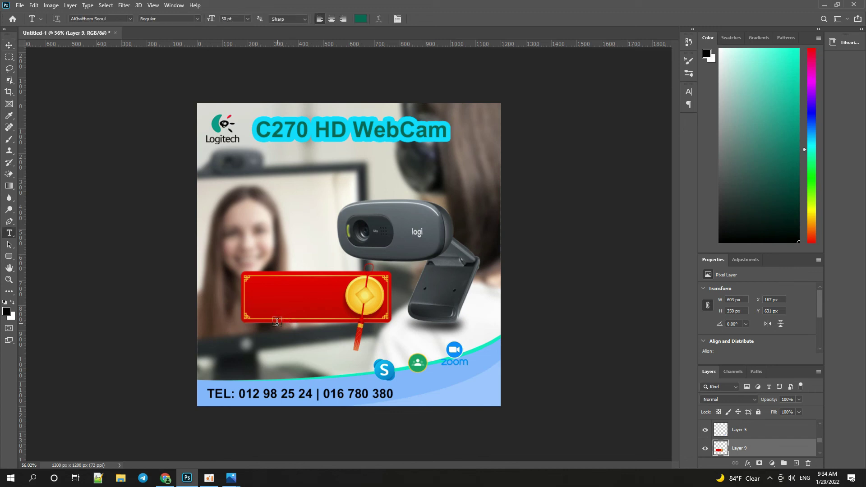
left_click(268, 308)
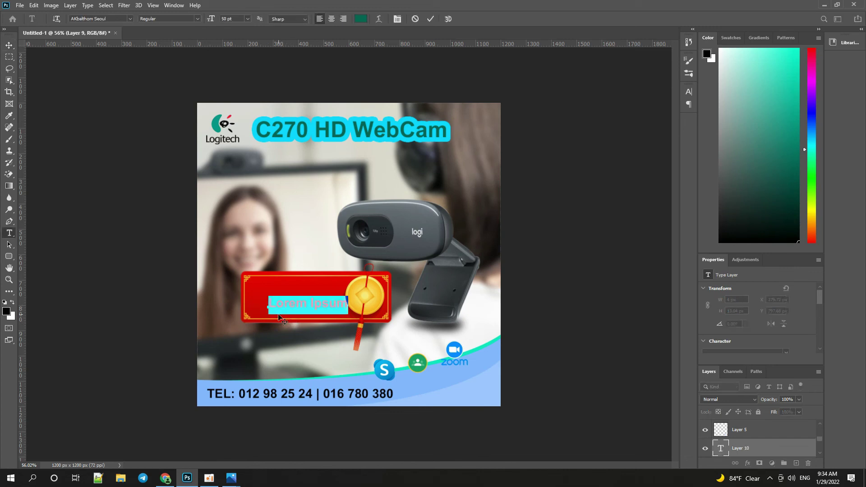
type("Now $25")
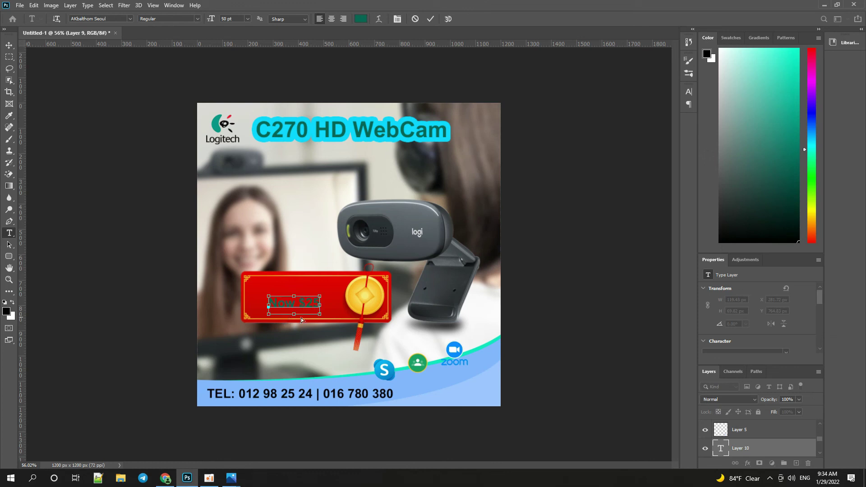
left_click_drag(735, 62, 718, 47)
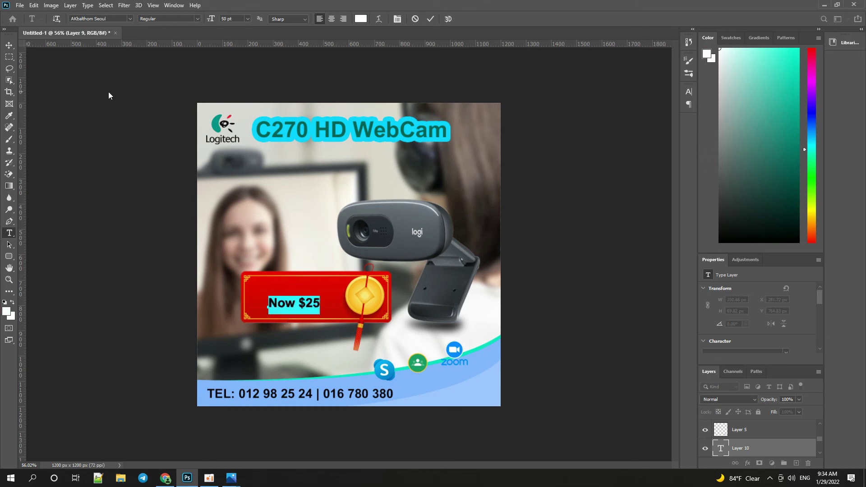
left_click(9, 46)
scroll(213, 238, "up", 2)
key("ctrl+t")
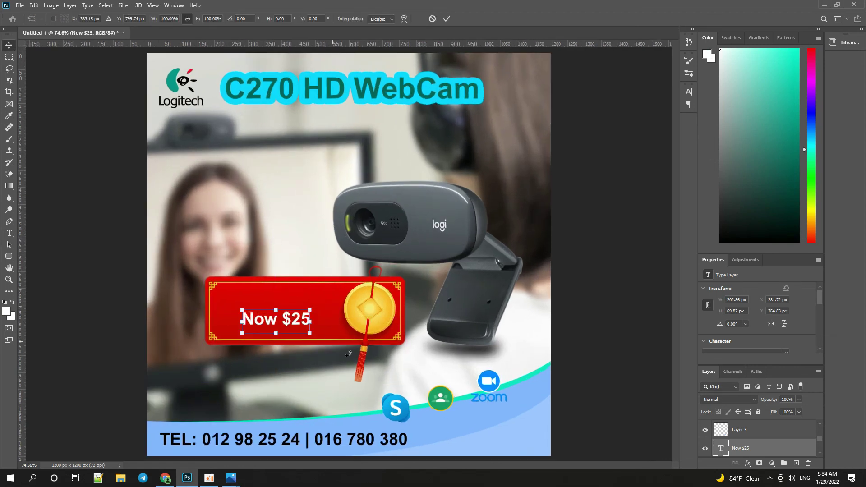
left_click_drag(316, 317, 355, 294)
left_click_drag(322, 324, 302, 322)
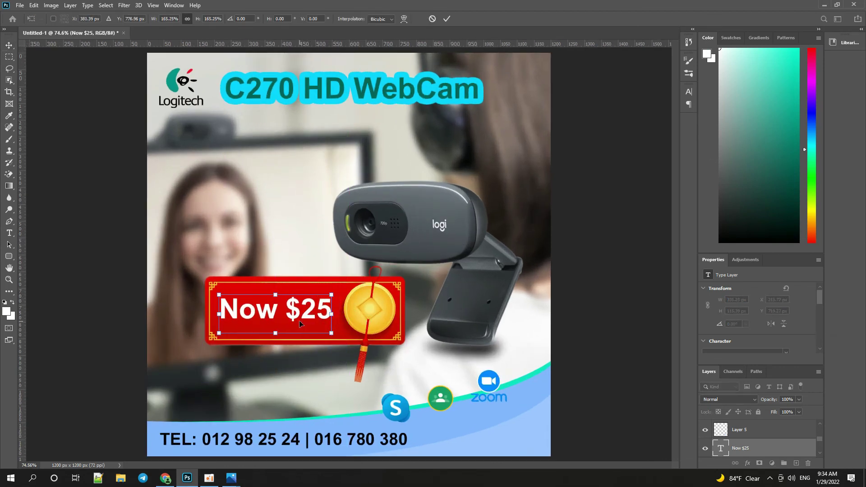
key("Return")
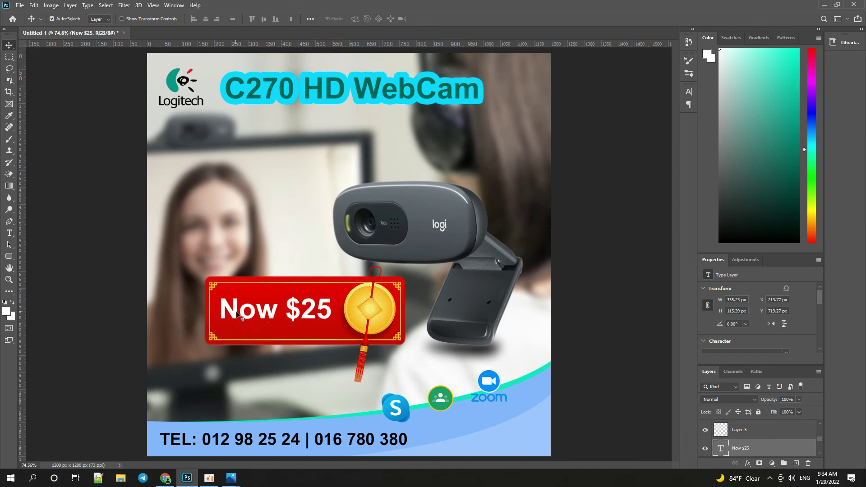
Shrink the word 'Now' in the price to 48 pt.
key("t")
left_click_drag(279, 315, 219, 315)
left_click(247, 19)
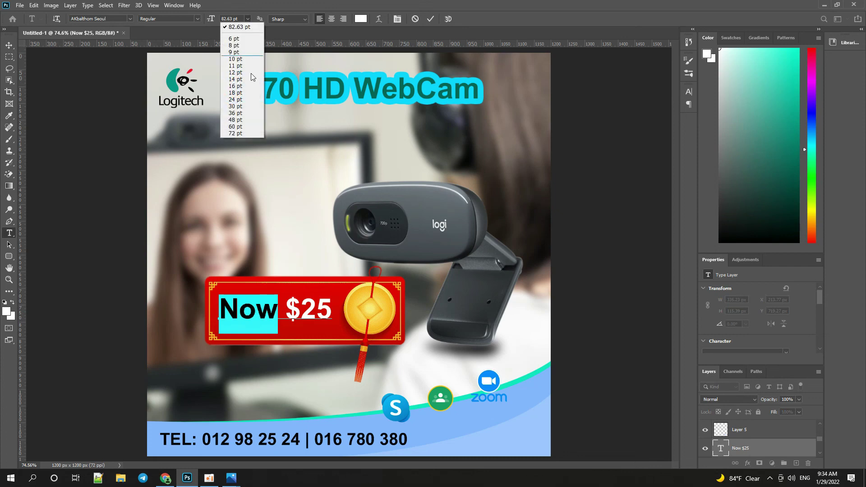
left_click(239, 120)
left_click(9, 45)
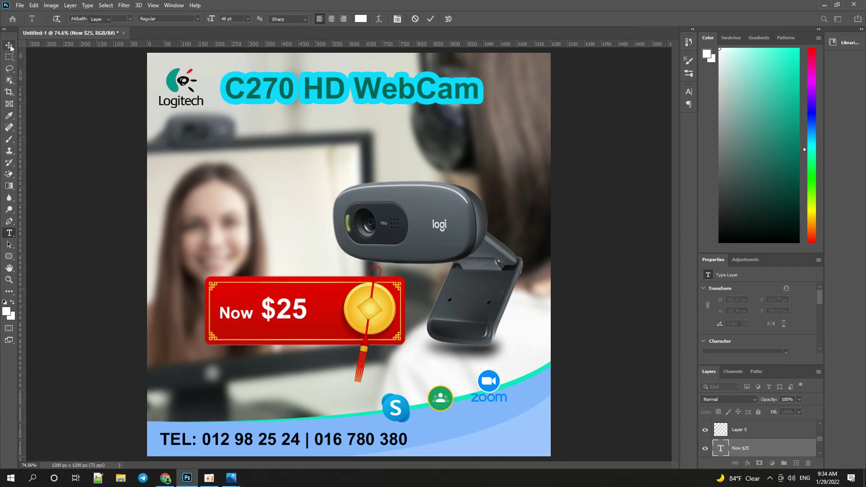
key("ctrl+t")
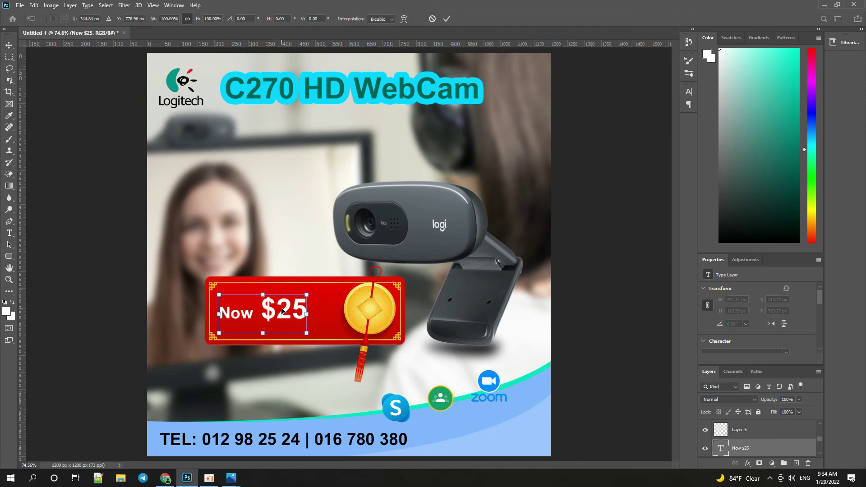
key("Return")
Set the '$' sign to 50 pt and scale the price text to fill the sticker.
key("t")
left_click_drag(269, 304, 277, 305)
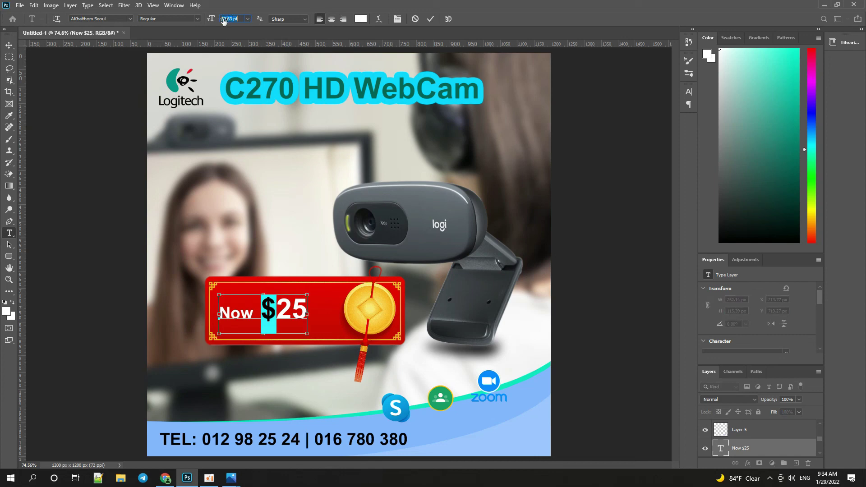
type("50")
key("Return")
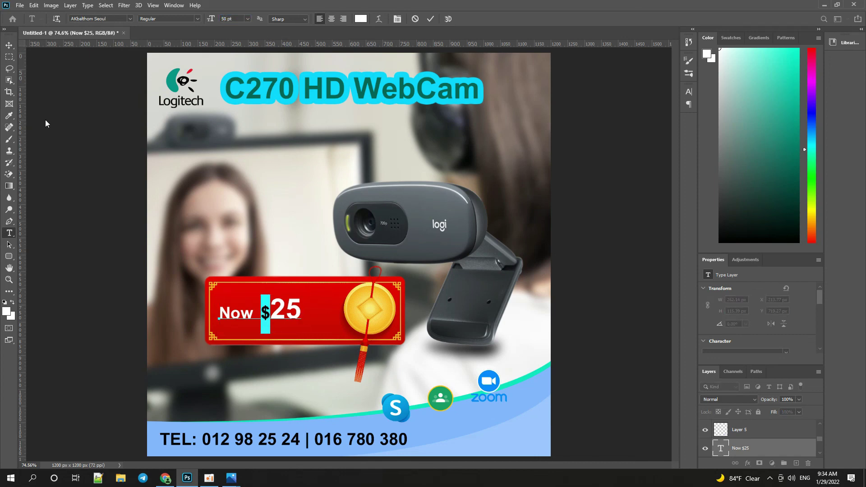
left_click(9, 45)
key("ctrl+t")
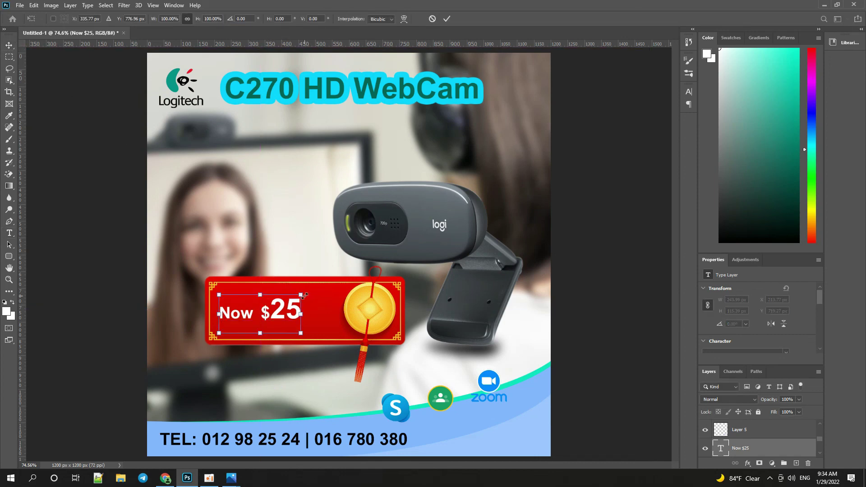
mouse_move(302, 293)
left_mouse_down()
mouse_move(337, 284)
mouse_move(315, 301)
left_mouse_up()
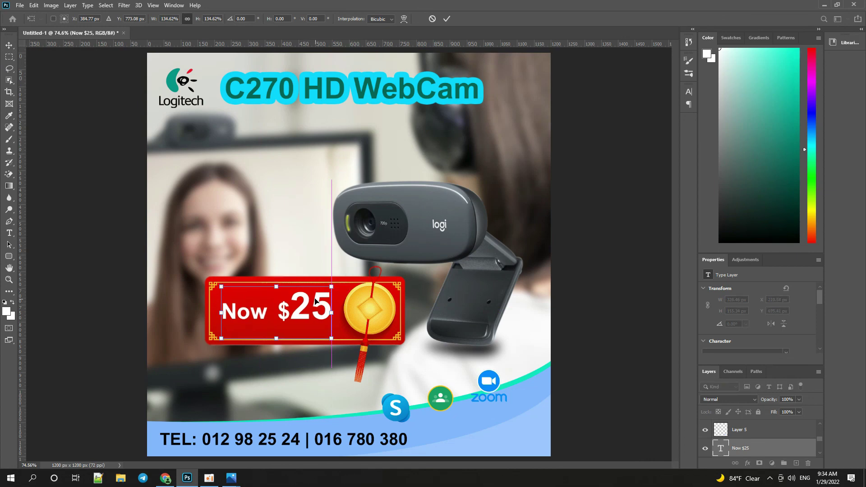
key("Return")
scroll(318, 292, "down", 4)
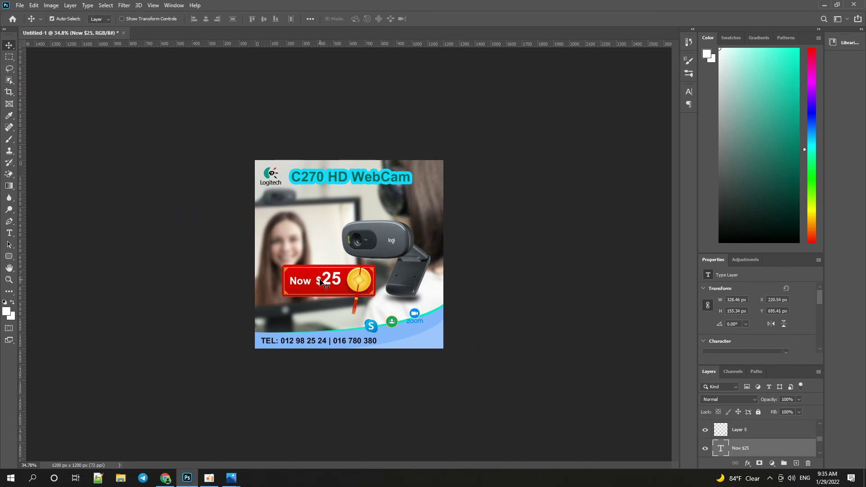
scroll(372, 284, "up", 3)
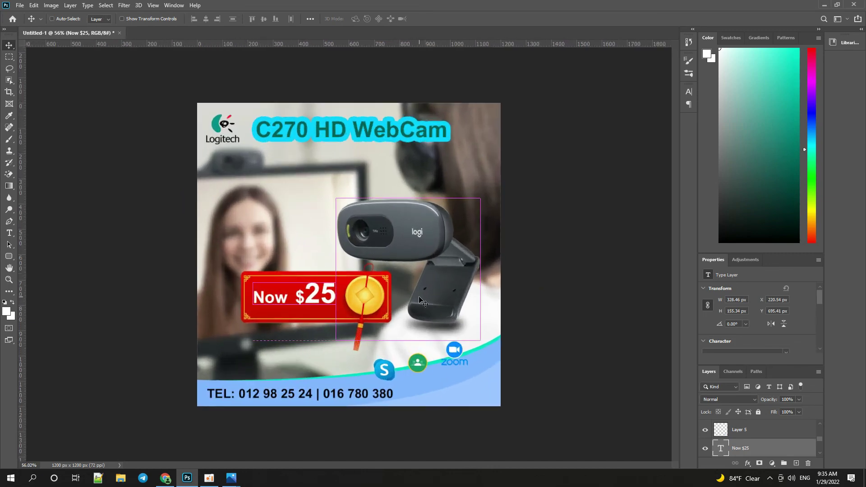
Save the ad as JPEG 'C270 webcam' at quality 12, then open it from File Explorer.
key("ctrl+shift+s")
left_click(135, 364)
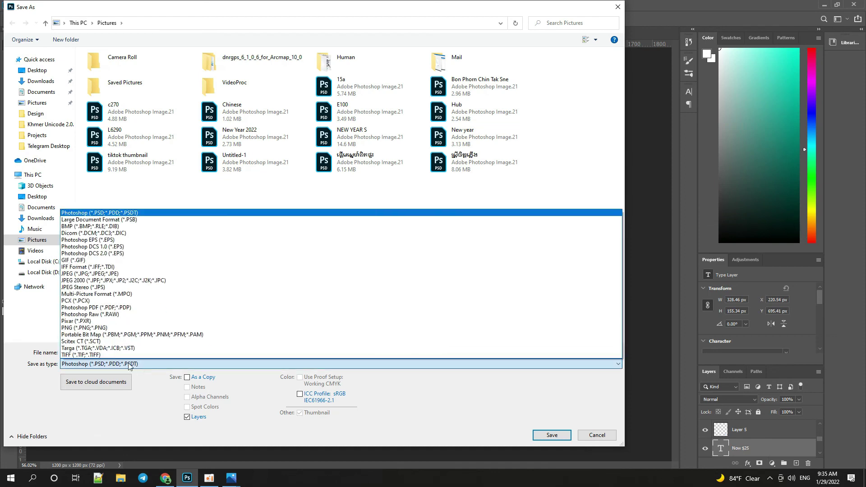
left_click(91, 273)
left_click(100, 352)
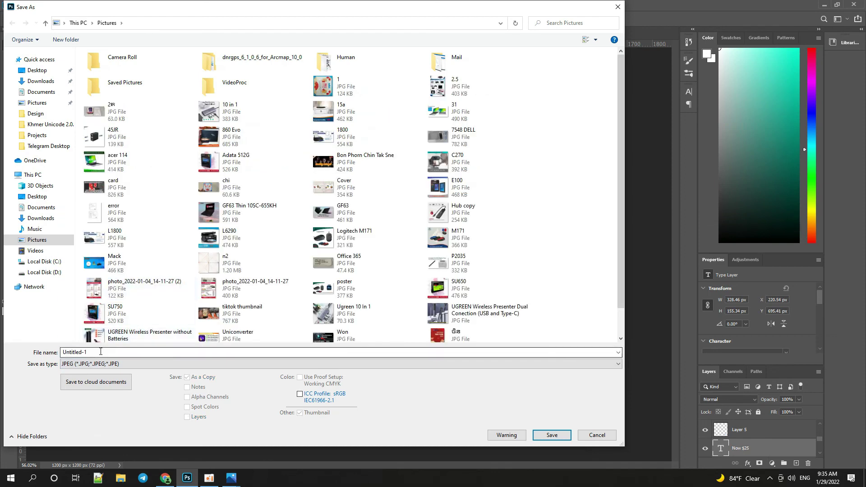
type("C2")
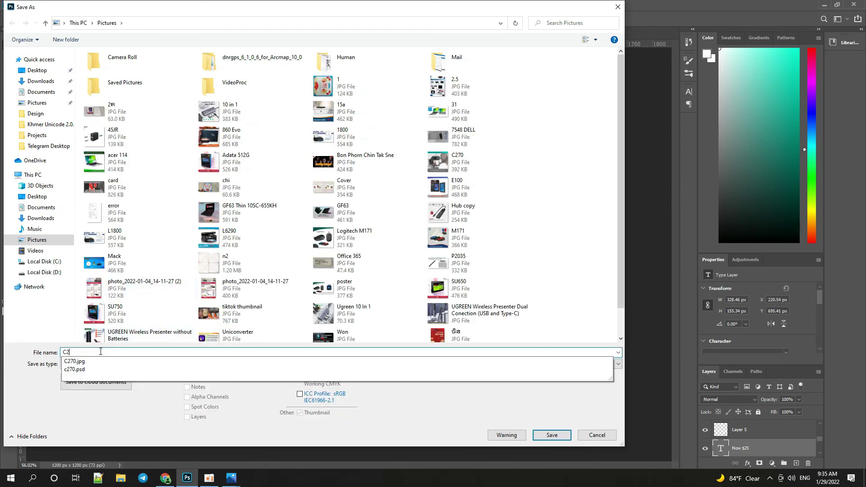
type("70 webcam")
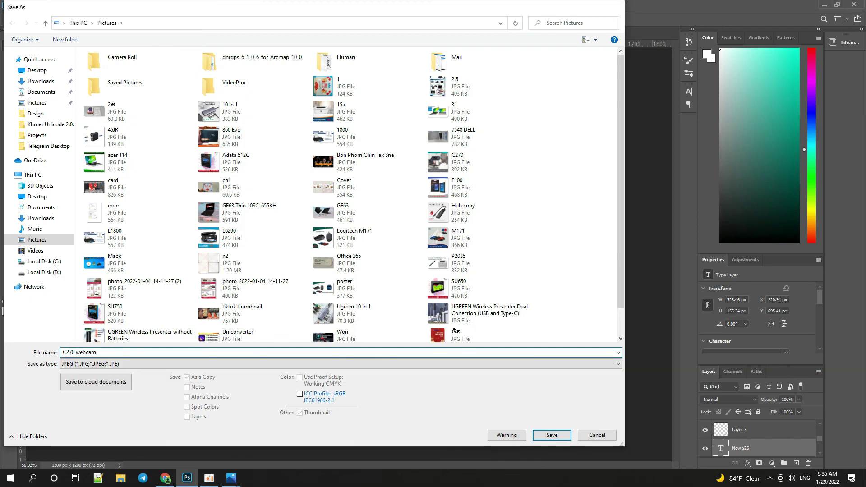
key("Return")
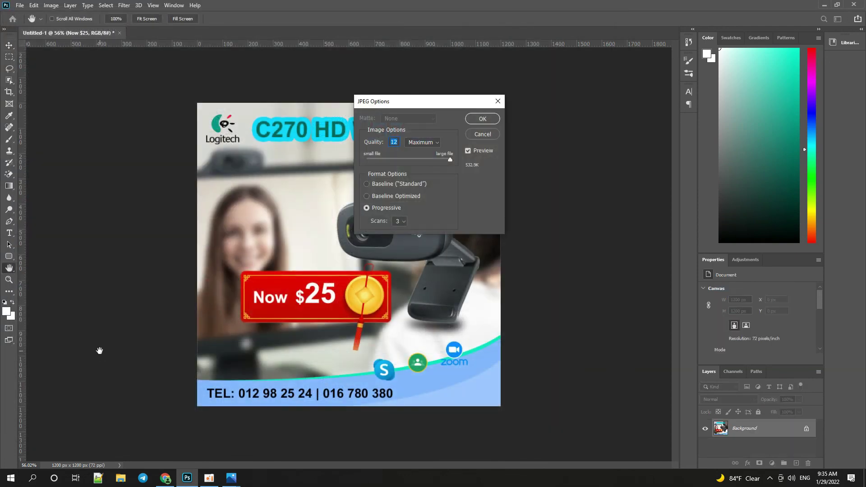
left_click(483, 119)
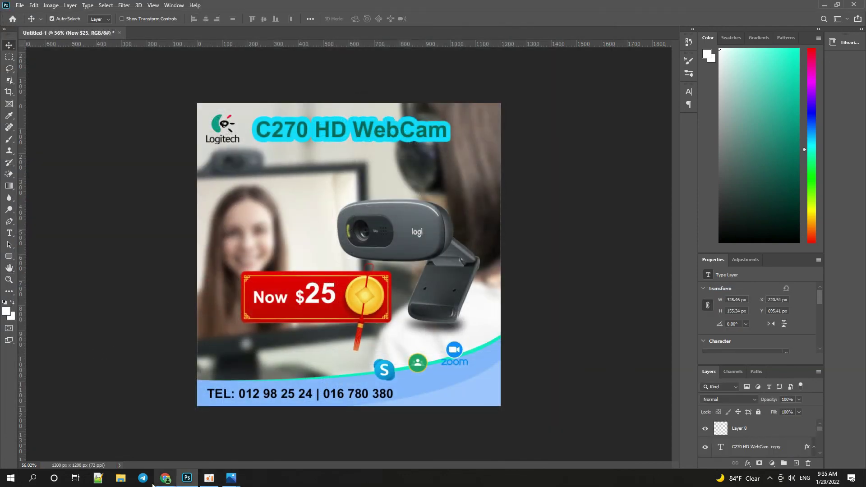
left_click(120, 477)
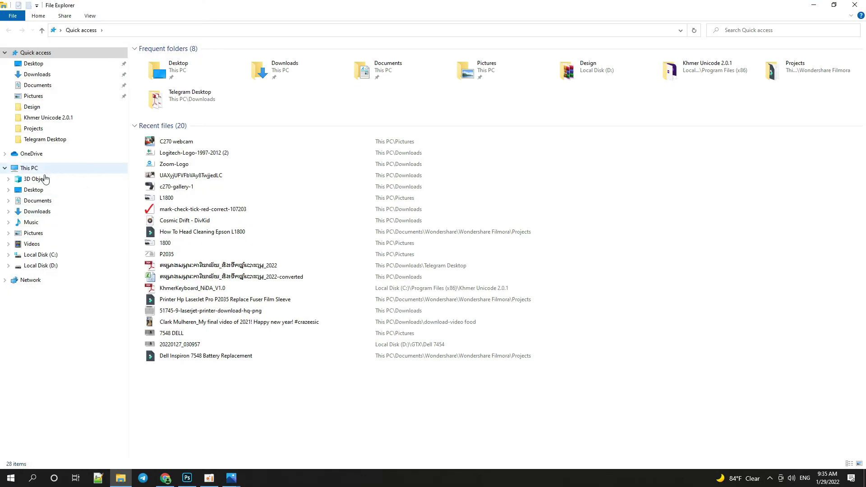
double_click(164, 143)
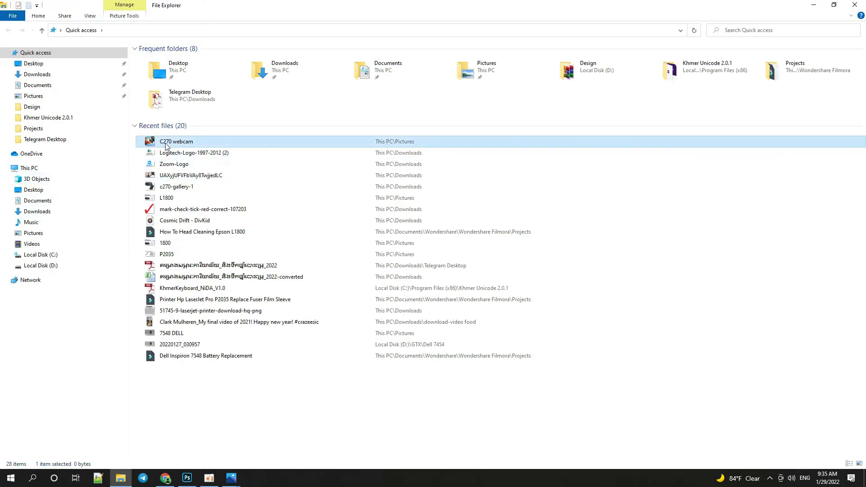